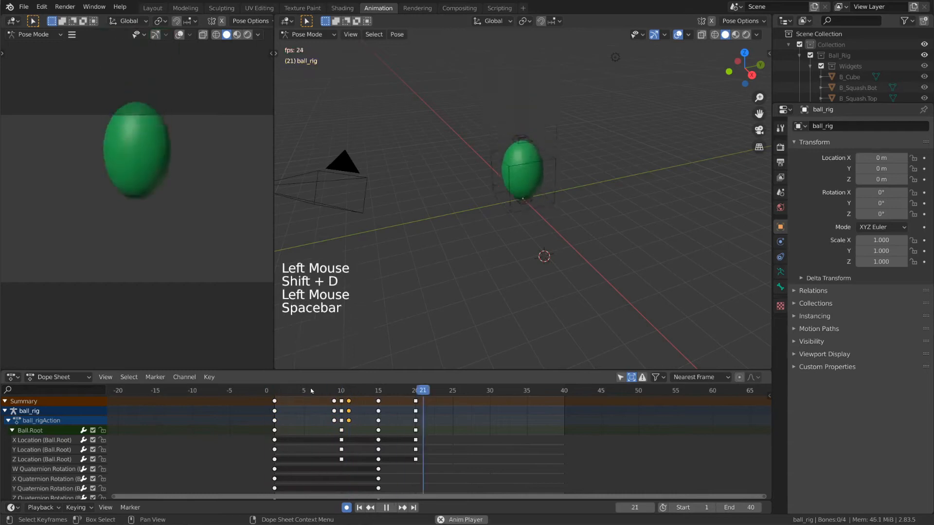
- Play the finished bouncing ball animation and stop it to return to the first frame
key(space)
click(301, 394)
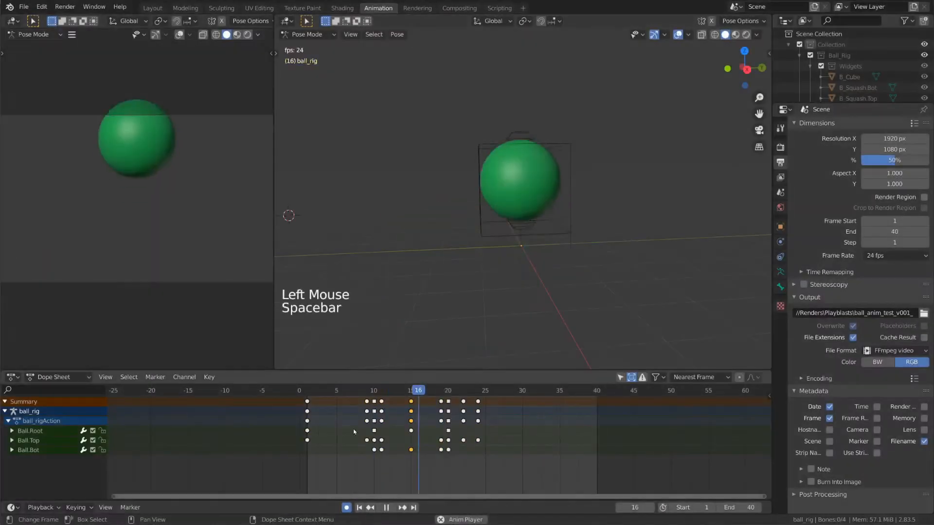
key(space)
click(319, 404)
key(a)
key(s)
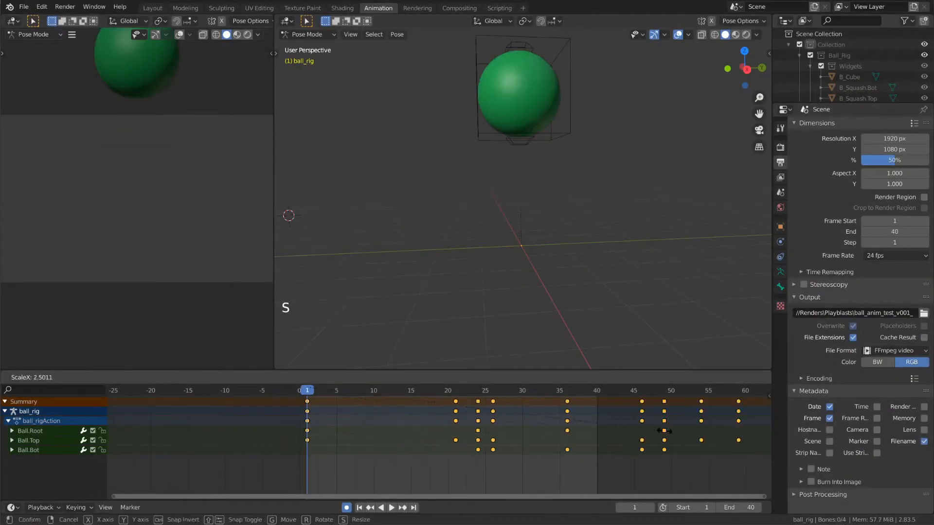
right_click(446, 415)
key(alt+a)
click(411, 402)
key(g)
right_click(404, 401)
- Try deleting the keyframes at frames 20, 22 and 24 plus those at frames 9 and 11, and undo the deletions
click(478, 401)
shift+click(462, 401)
key(x)
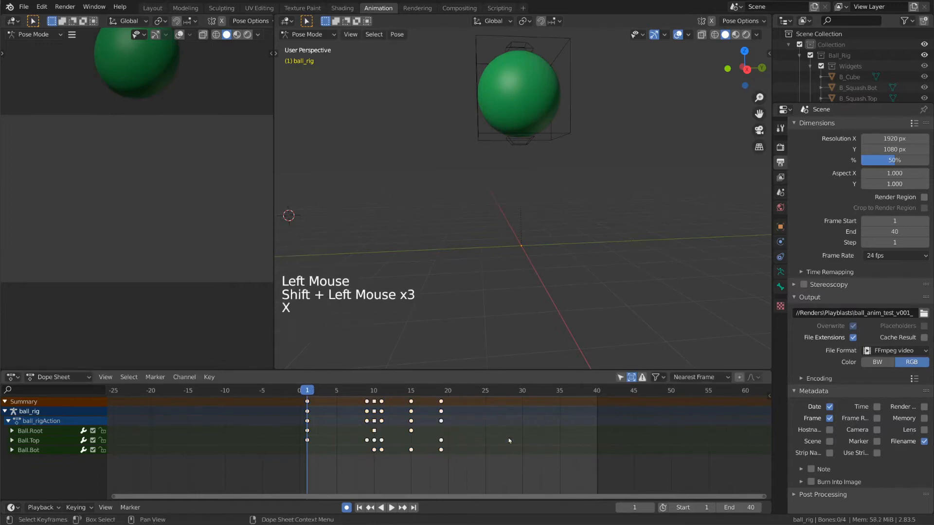
click(367, 402)
shift+click(381, 401)
key(x)
key(ctrl+z)
key(ctrl+z)
key(ctrl+z)
key(ctrl+z)
key(ctrl+z)
key(ctrl+z)
- Duplicate the frame 10 keyframe to frame 29, and try duplicating and deleting box-selected keyframes in the Dope Sheet
key(alt+a)
click(374, 402)
key(shift+d)
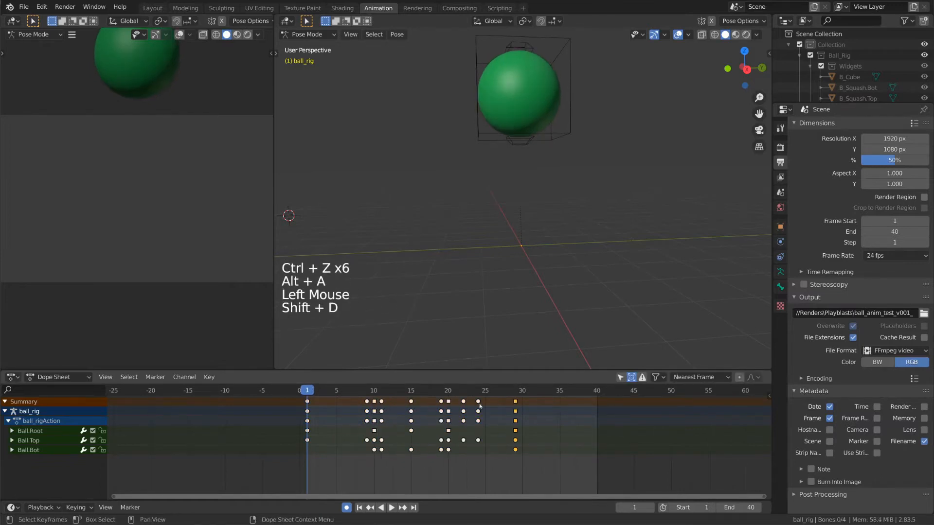
key(alt+a)
key(b)
key(shift+d)
key(alt+a)
key(b)
key(x)
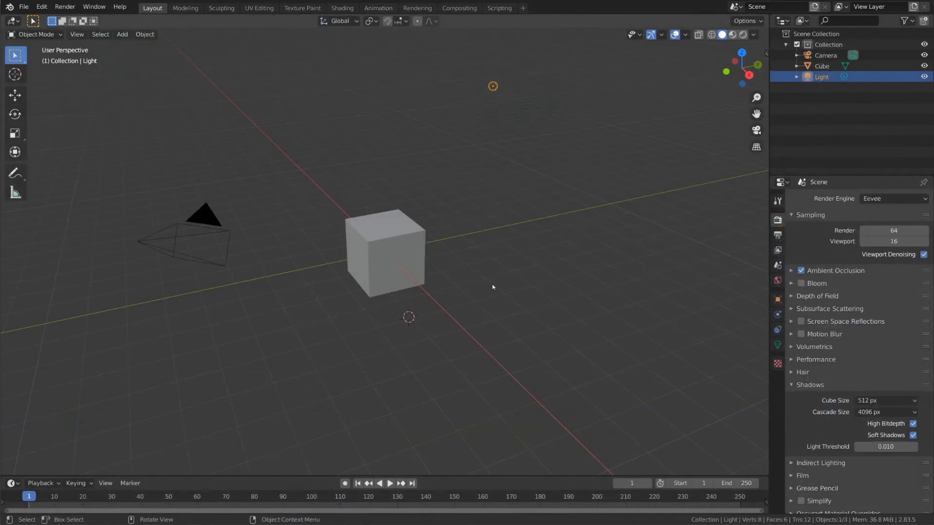
- Split the timeline area horizontally, enlarge its upper part and change that part to a Dope Sheet editor
right_click(423, 476)
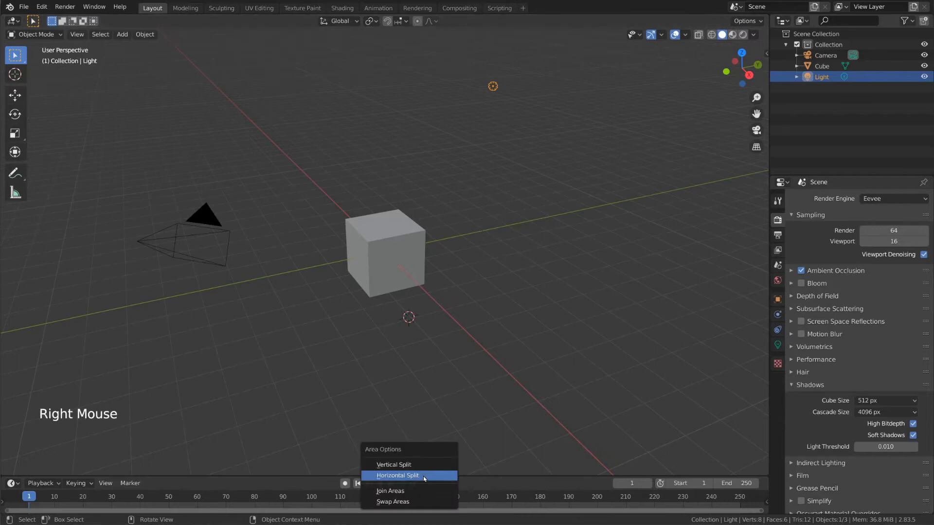
click(414, 477)
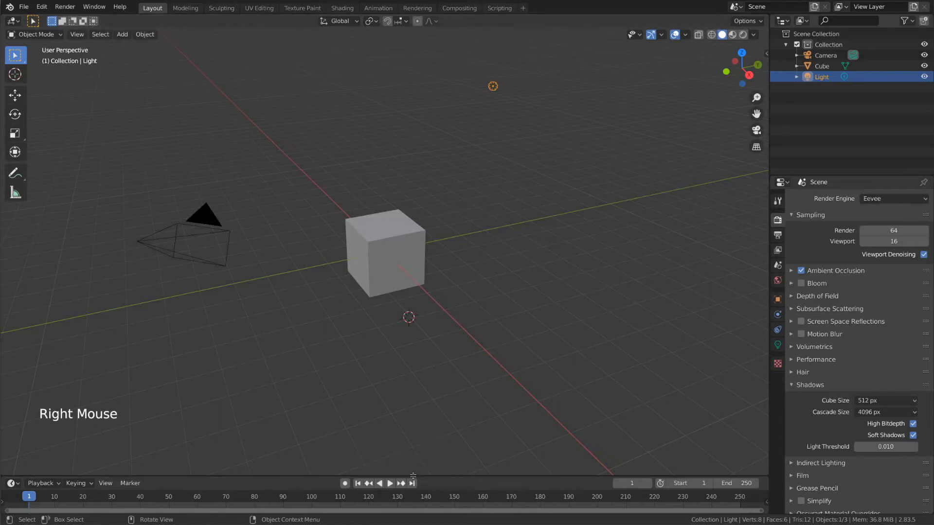
click(444, 494)
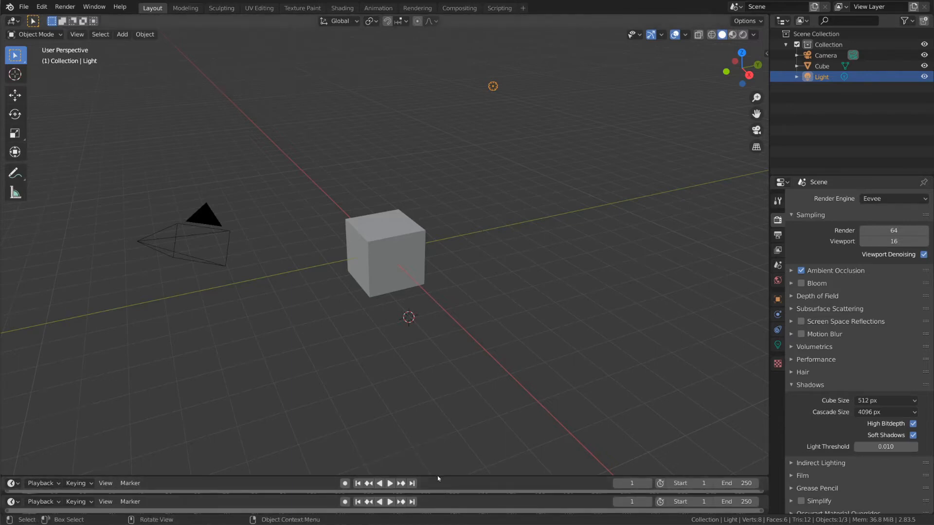
drag(438, 475, 438, 395)
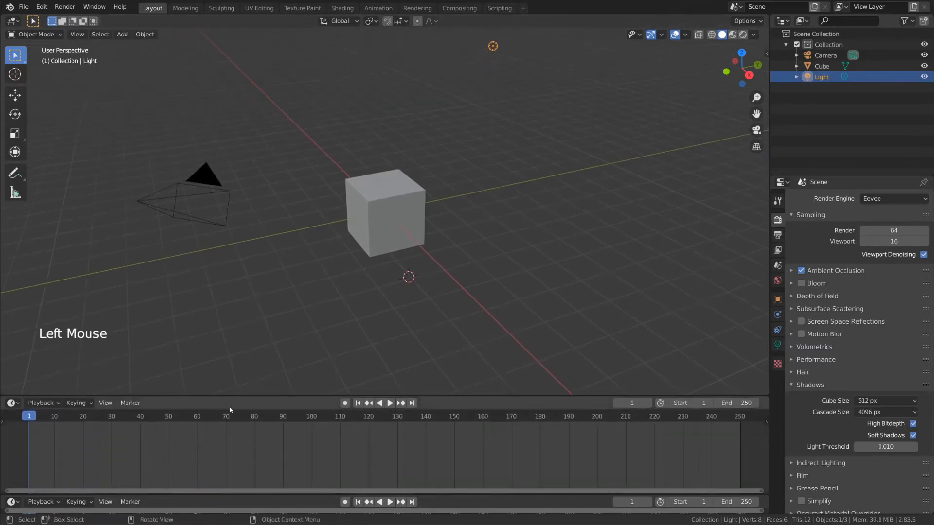
click(13, 403)
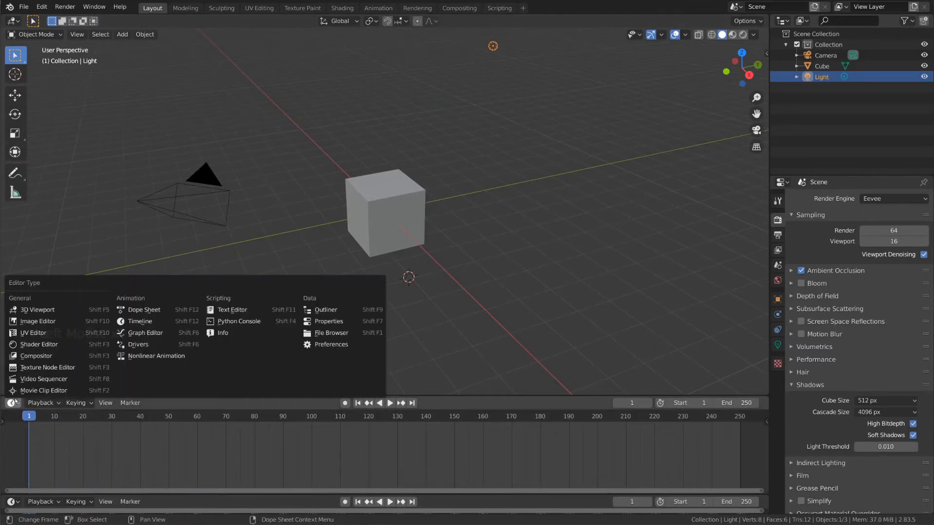
click(157, 313)
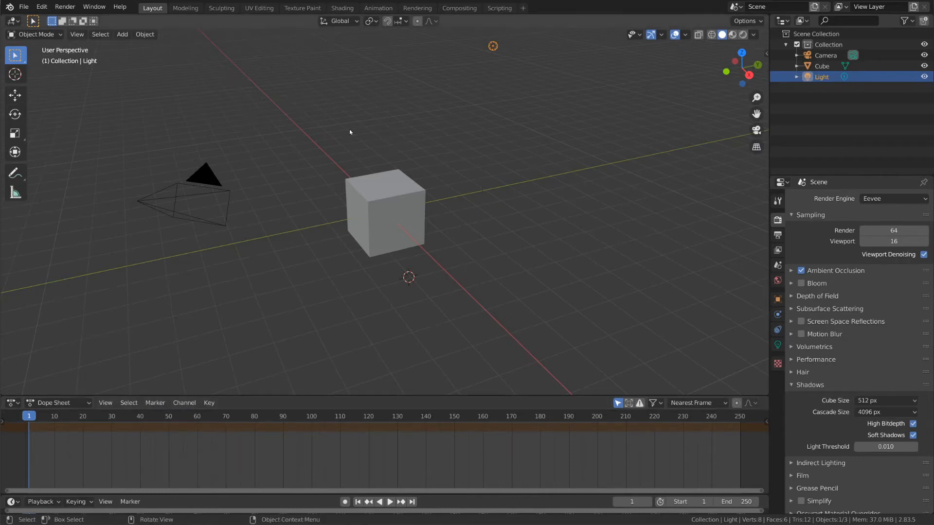
- Switch to the Animation workspace and delete the default cube
click(377, 9)
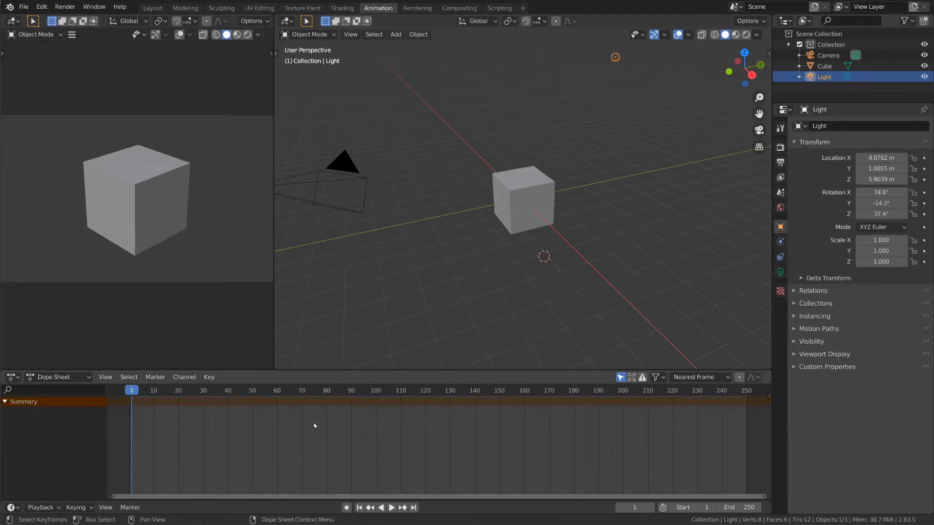
mouse_move(138, 389)
mouse_down()
mouse_move(291, 390)
mouse_move(131, 391)
mouse_up()
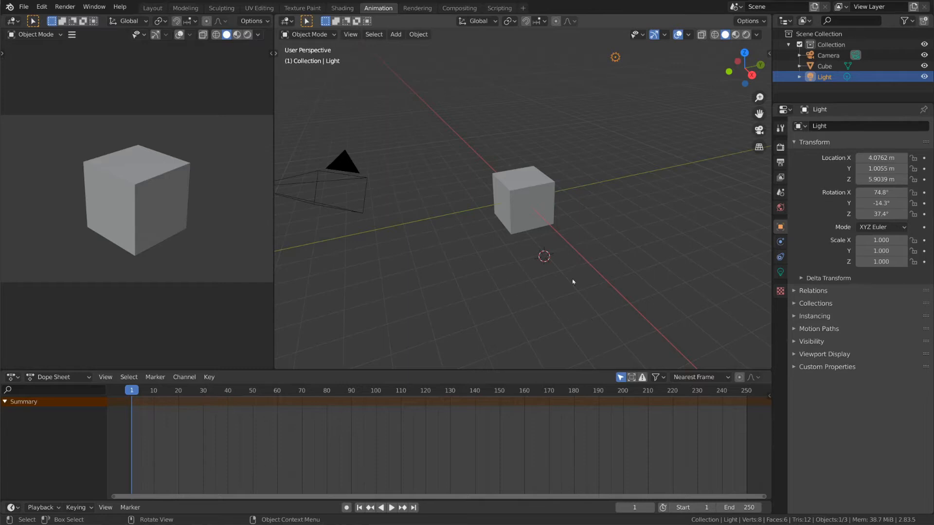
click(520, 202)
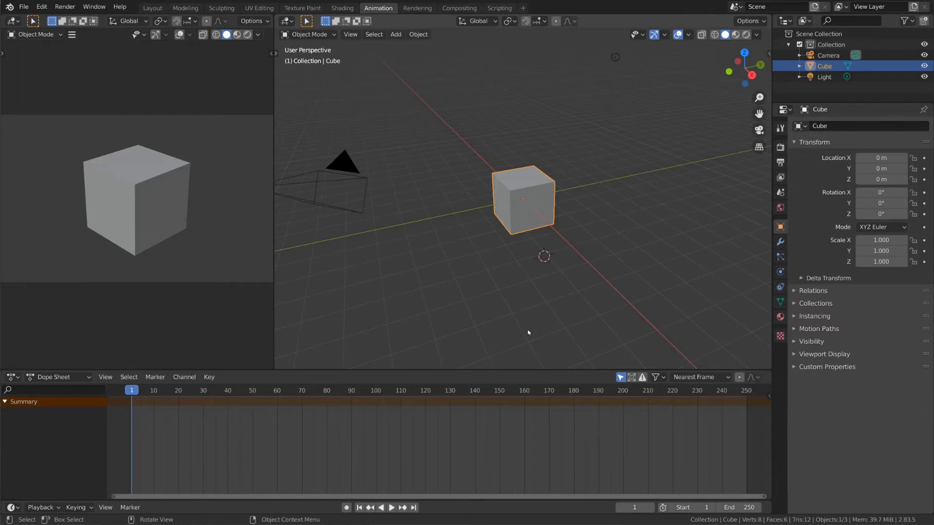
key(x)
click(467, 221)
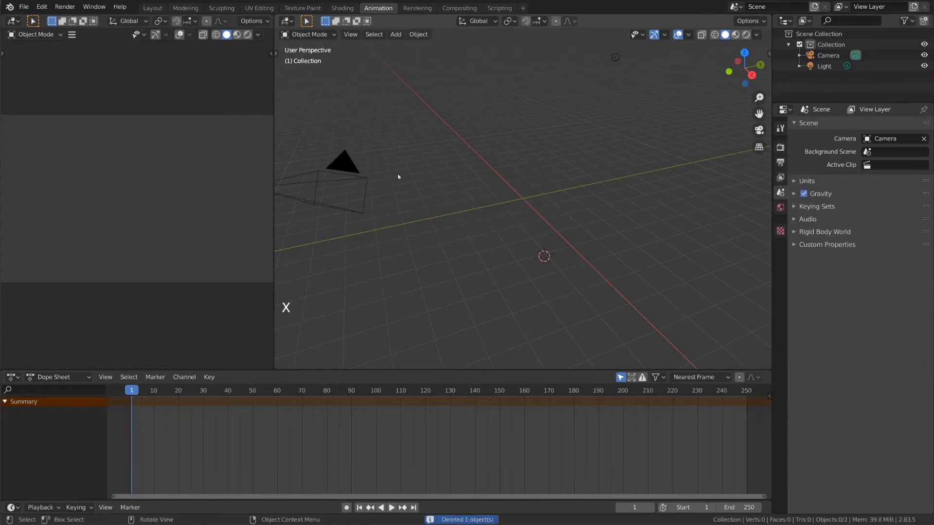
- Append the ball rig's collection from Ball_Rig.blend in the Final folder
click(23, 7)
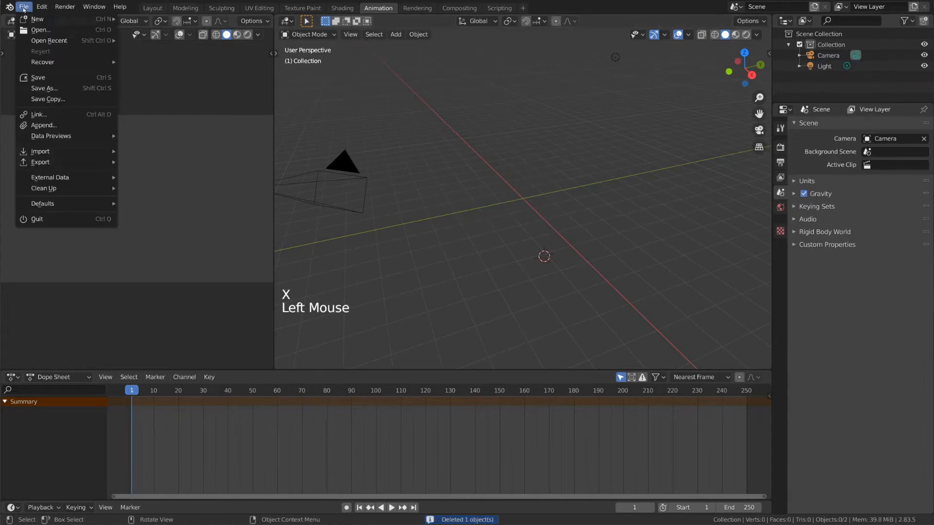
click(63, 126)
click(44, 237)
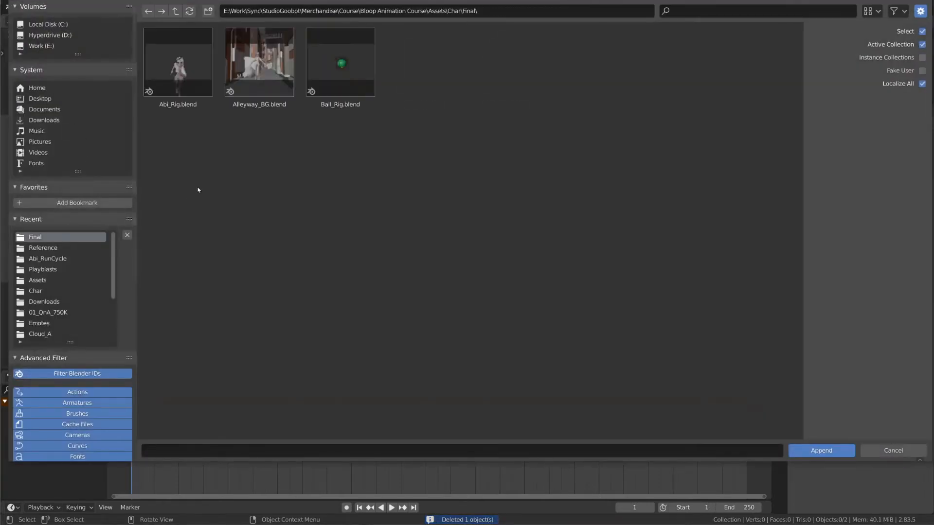
double_click(366, 86)
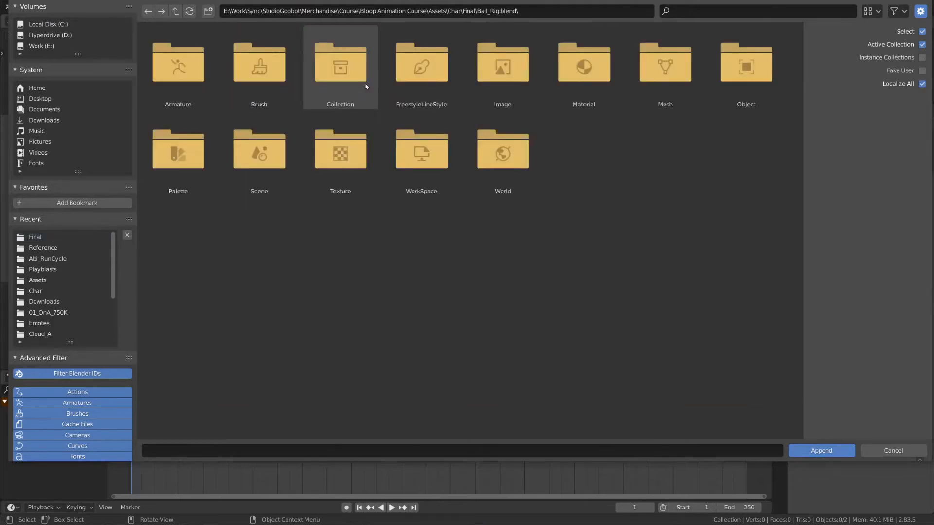
double_click(366, 86)
double_click(186, 87)
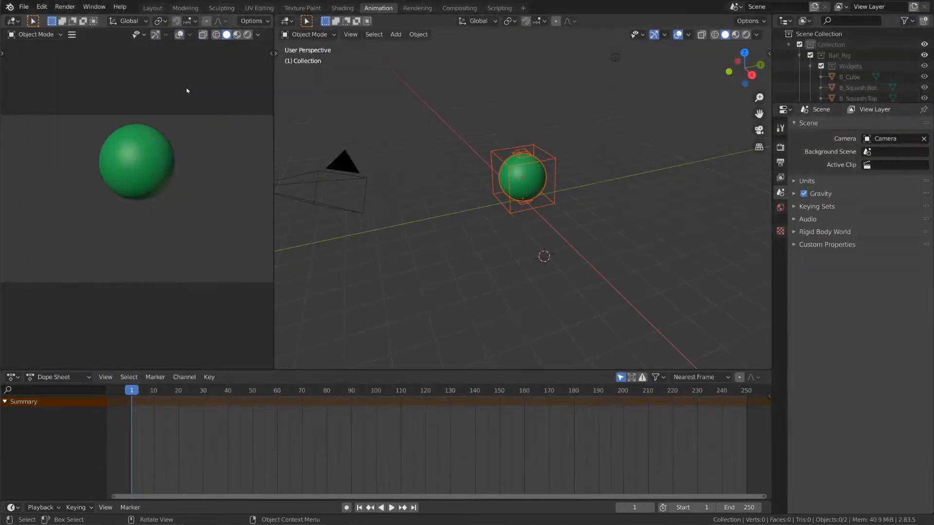
- Put the ball_rig armature into Pose Mode and enable automatic keyframing
click(556, 178)
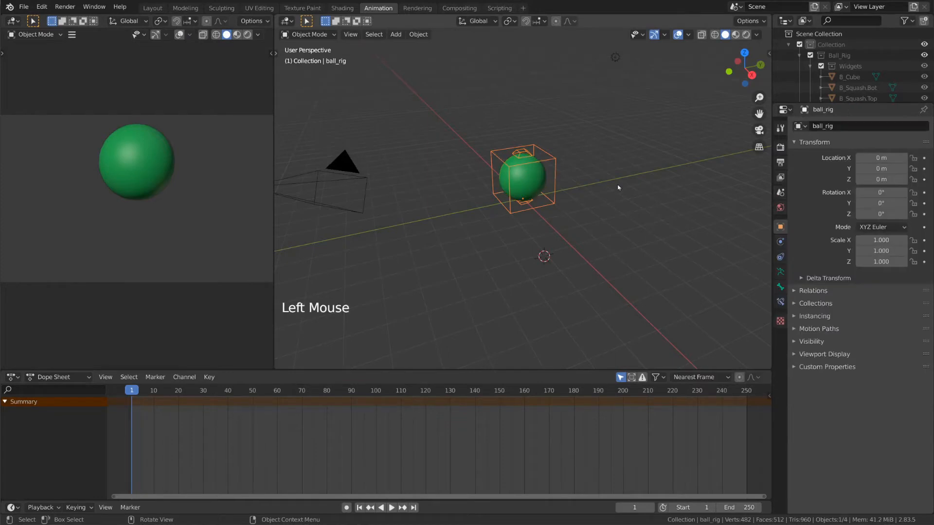
key(ctrl+Tab)
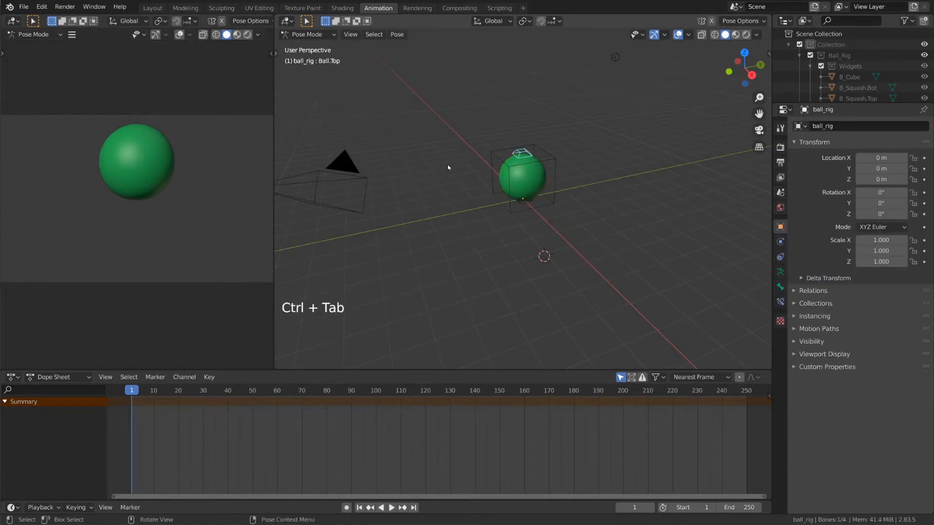
triple_click(347, 507)
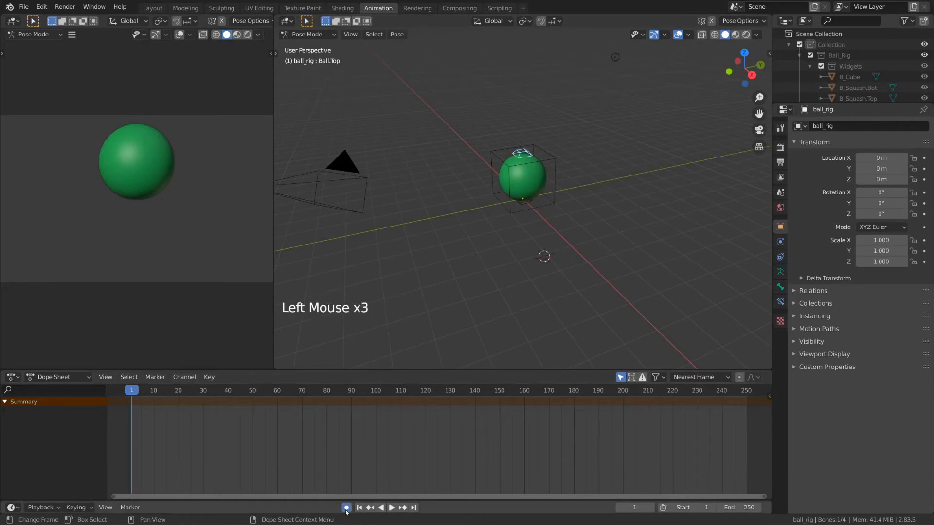
- Key the ball's starting height at frame 1 by raising the Ball.Root control along Z
click(553, 185)
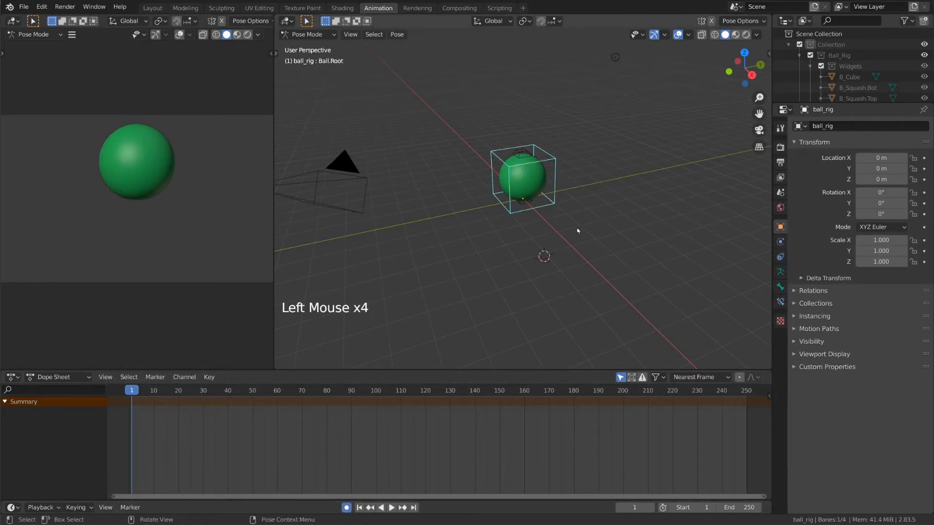
key(g)
key(z)
click(579, 162)
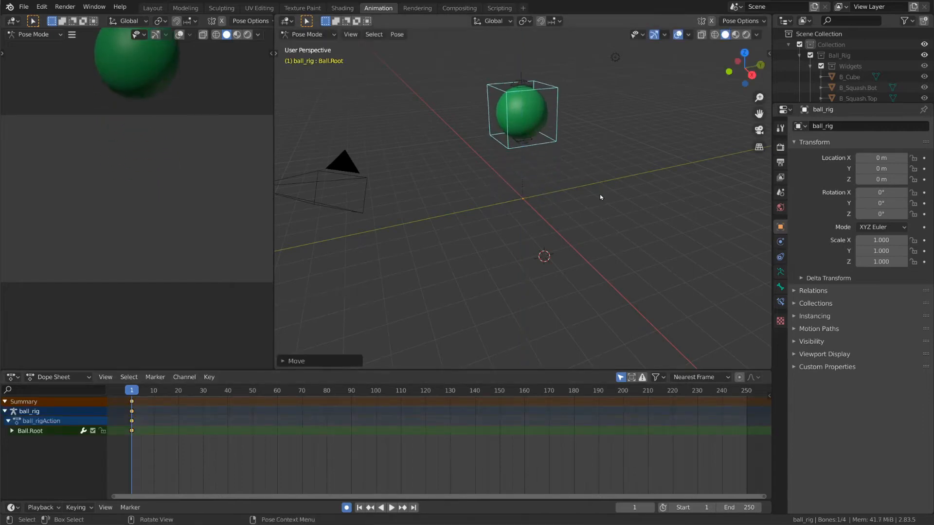
- Key the ball's ground contact at frame 10 by clearing the Ball.Root location
click(154, 392)
key(alt+g)
key(g)
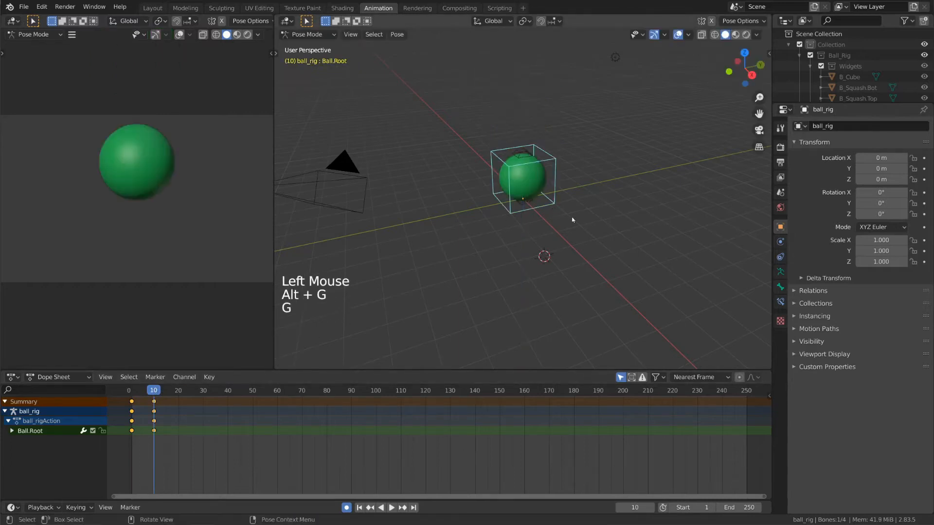
- Key a small rebound at frame 15 by raising Ball.Root slightly along Z
click(166, 392)
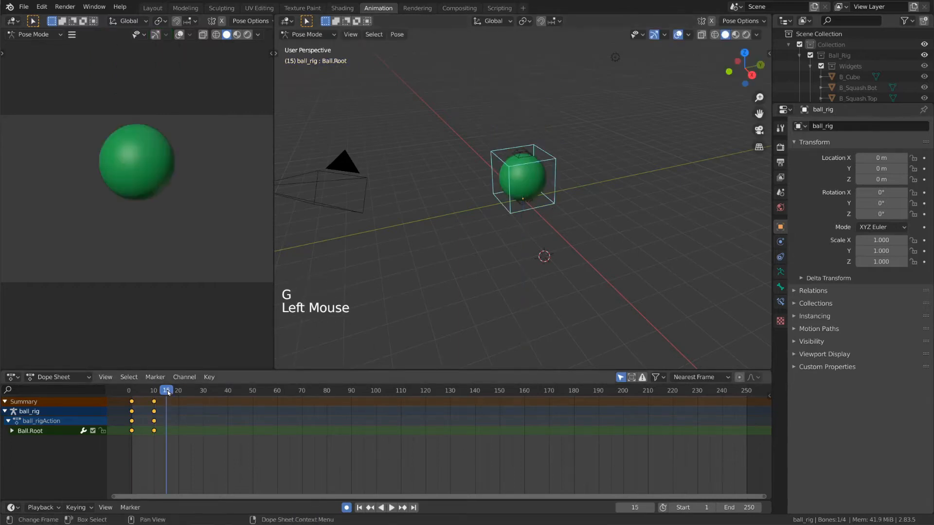
key(g)
key(z)
click(522, 241)
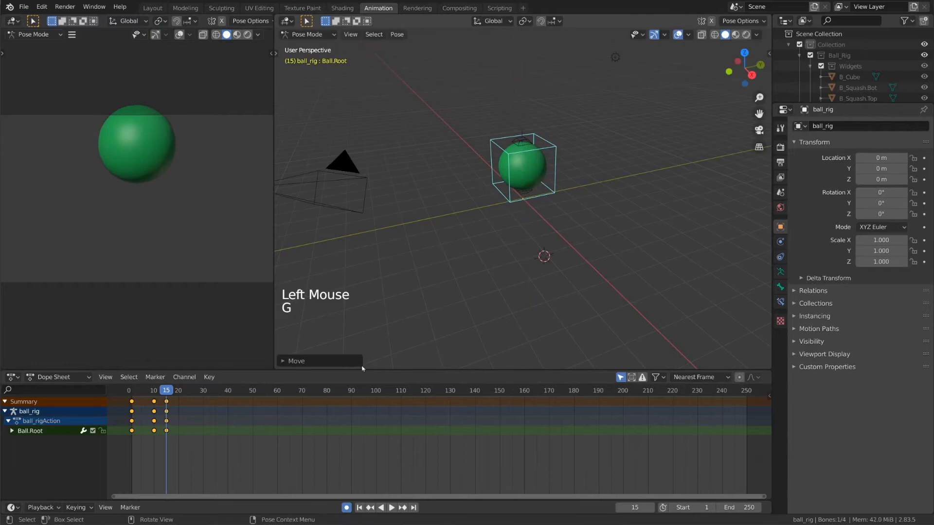
- Duplicate the frame 10 keyframe to frame 20 and preview the animation from the start
click(155, 411)
key(shift+d)
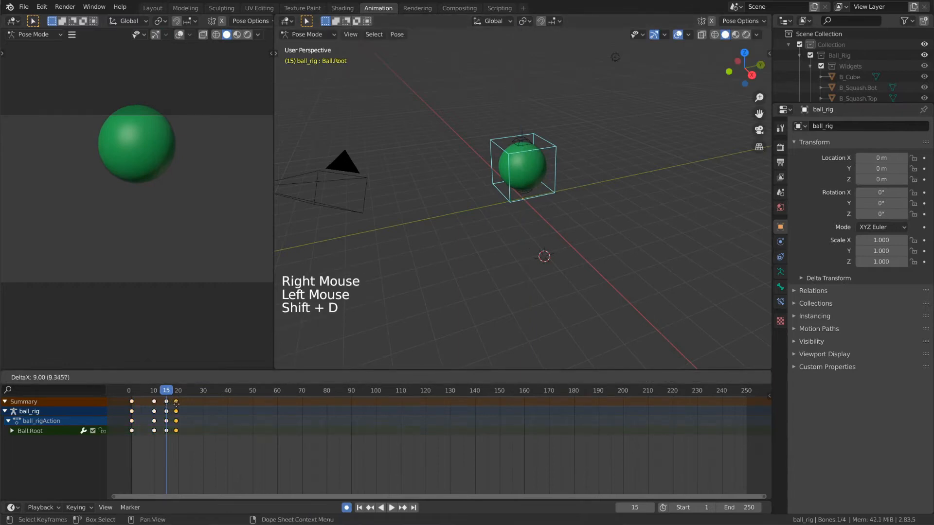
click(178, 409)
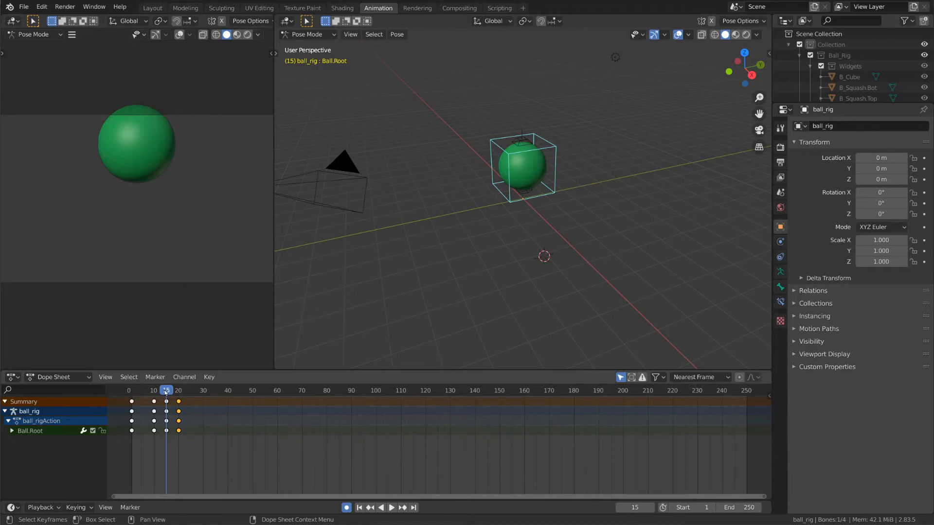
drag(166, 392, 129, 392)
key(space)
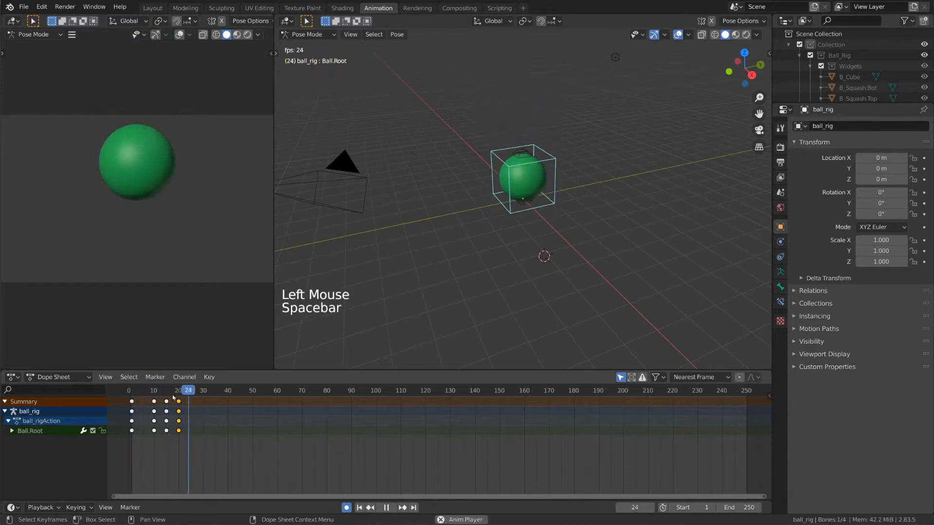
key(space)
- Set the handle type of the ground-contact keyframes at frames 10 and 20 to Vector
click(182, 409)
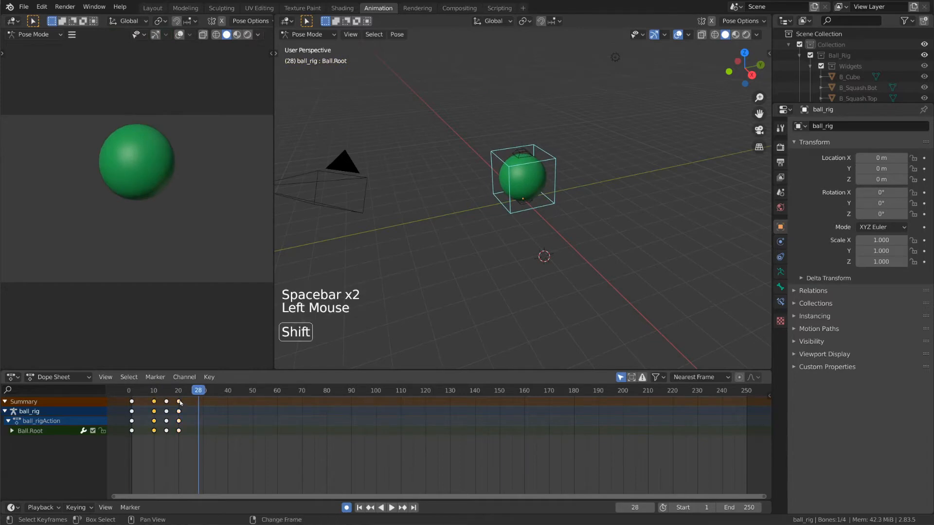
shift+click(180, 408)
right_click(180, 406)
mouse_move(180, 403)
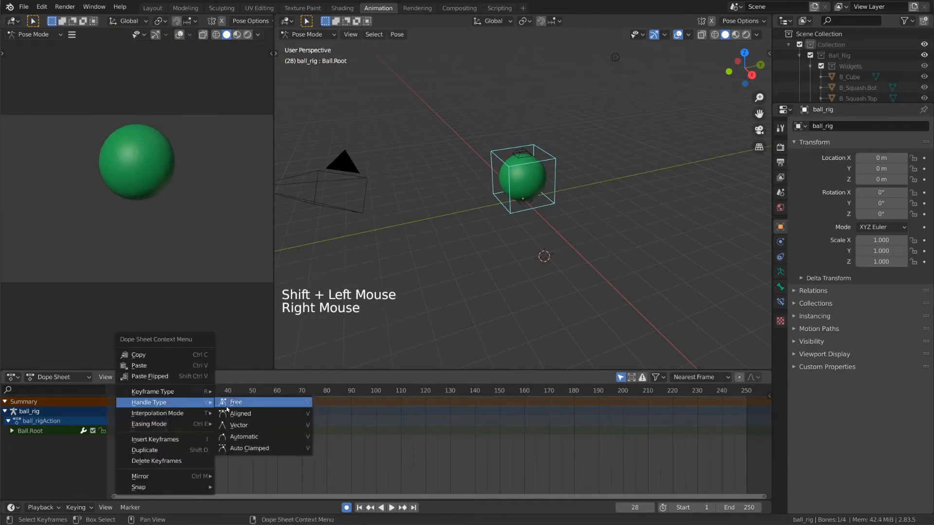
click(260, 424)
- Play the bounce from the start to check its motion
click(139, 392)
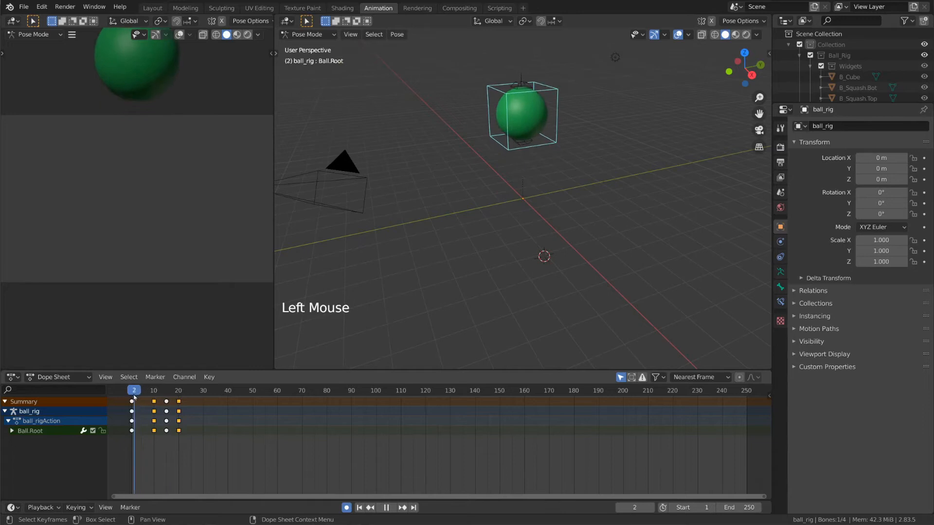
key(space)
key(space)
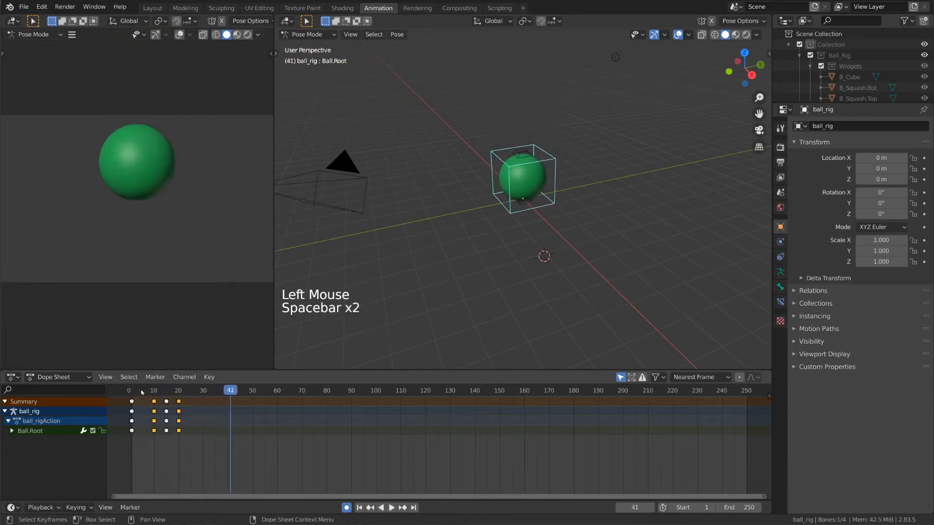
click(130, 393)
key(space)
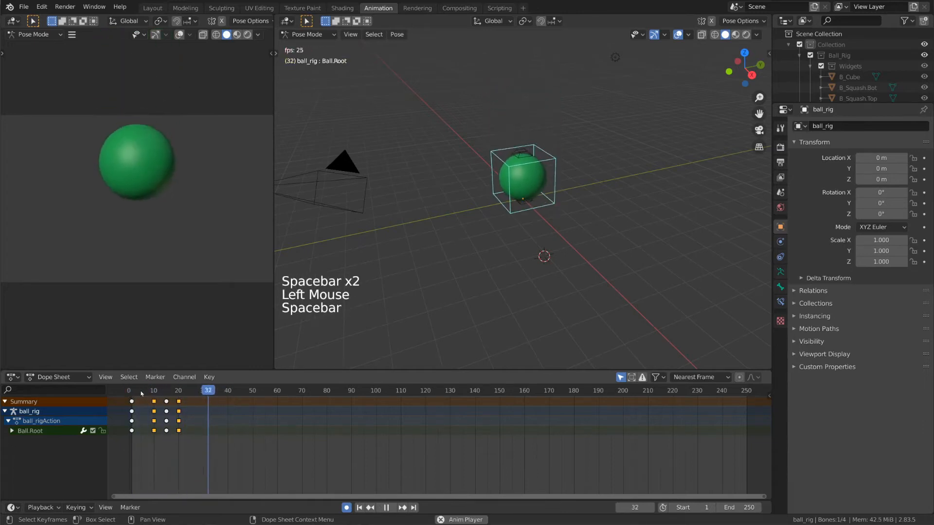
- Stop playback, move to frame 40 and shorten the animation range by setting the end frame to 40
key(space)
click(228, 391)
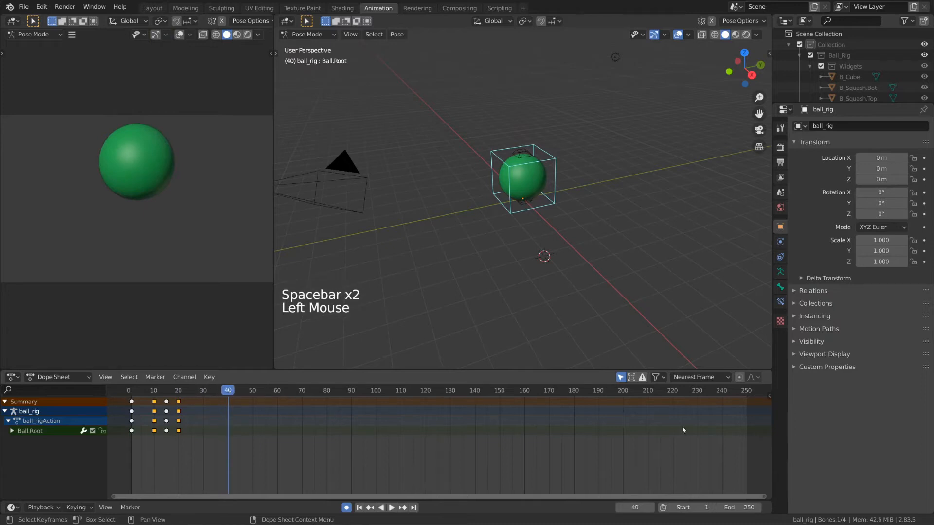
double_click(746, 507)
text(40)
key(Return)
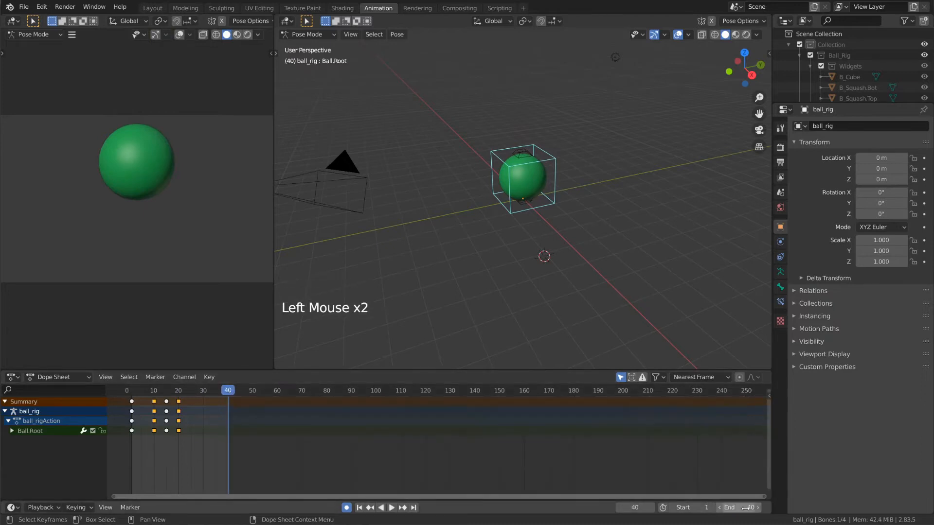
middle_drag(238, 436, 484, 450)
scroll(503, 440, up, 12)
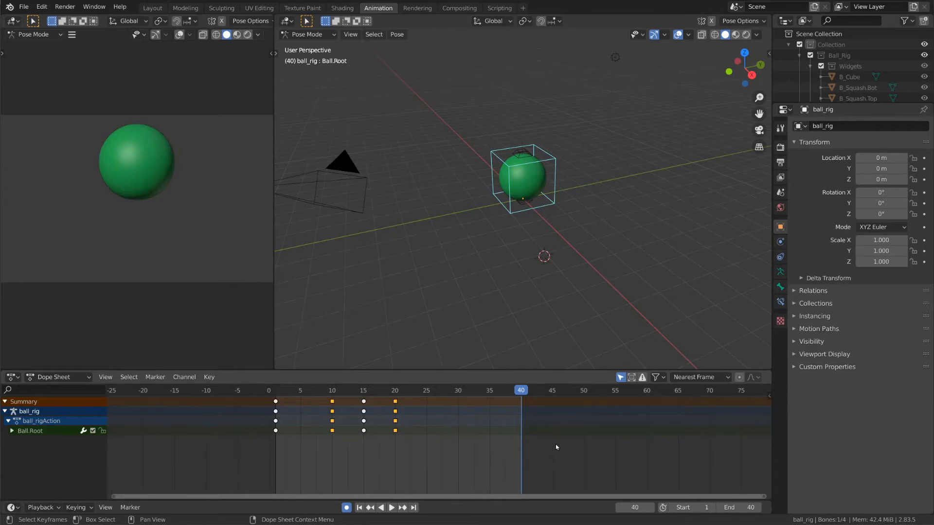
- Select the existing keyframes one by one, and set the handle type of the frame 1 keyframe to Auto Clamped
click(275, 402)
click(332, 402)
click(363, 402)
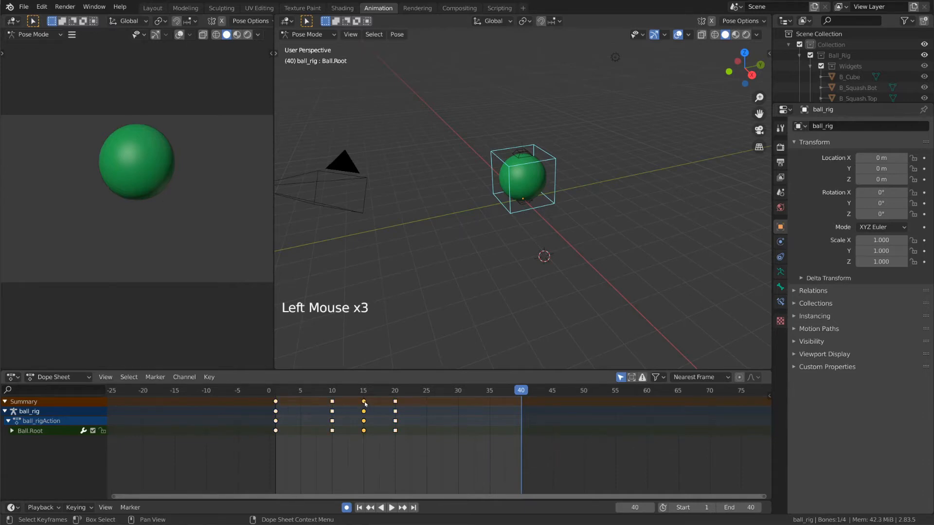
click(395, 402)
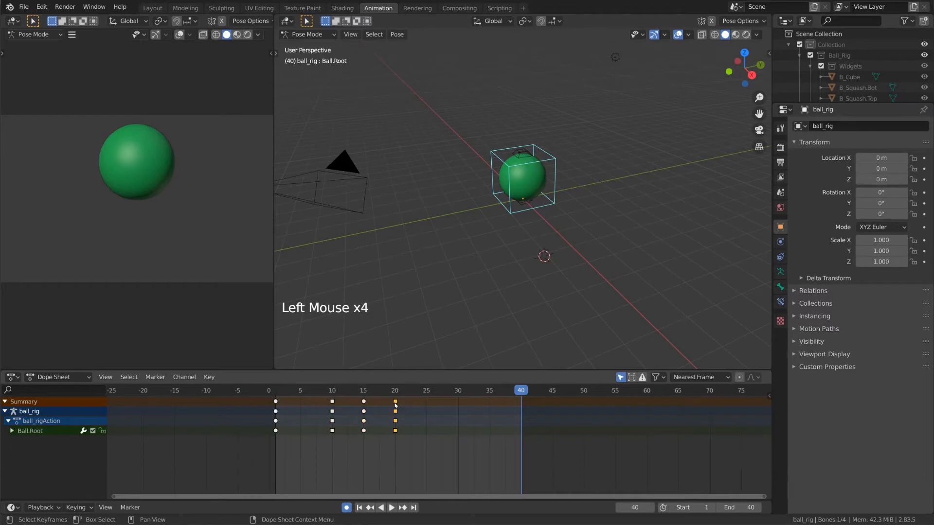
click(276, 405)
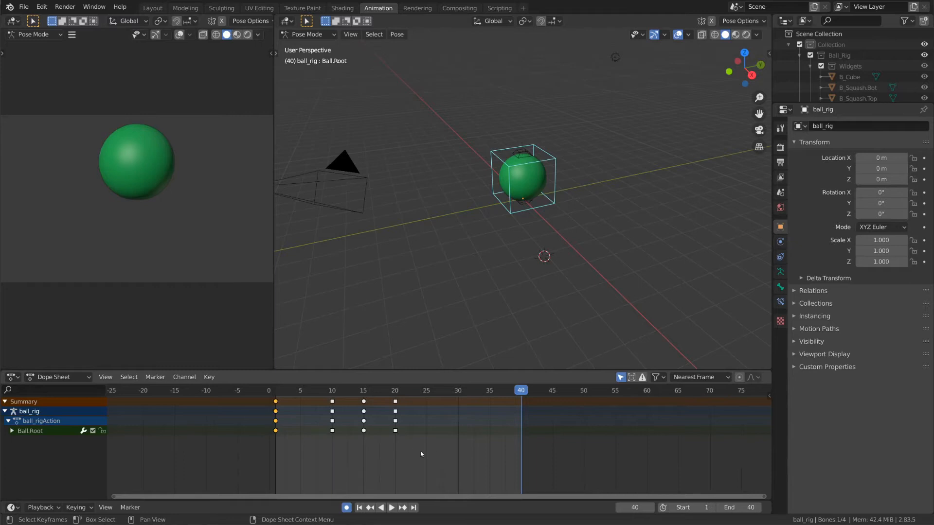
right_click(282, 416)
mouse_move(281, 414)
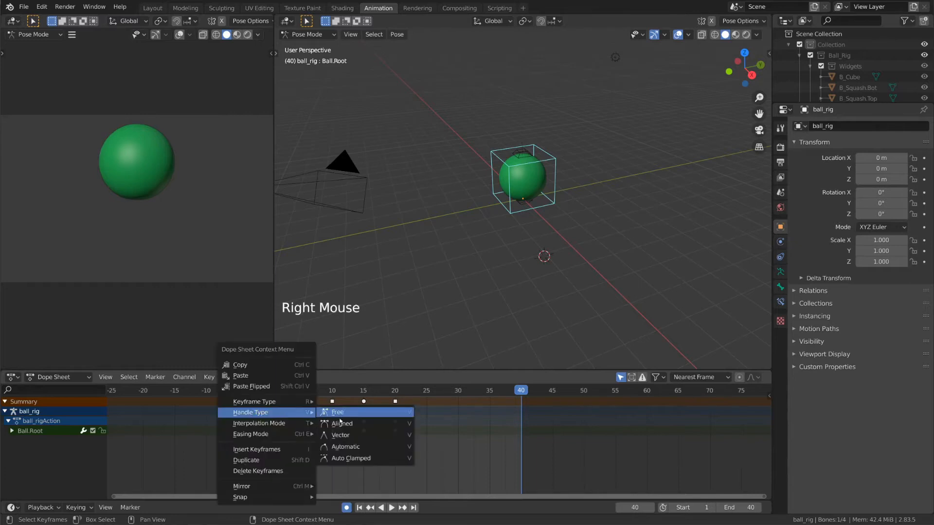
click(394, 460)
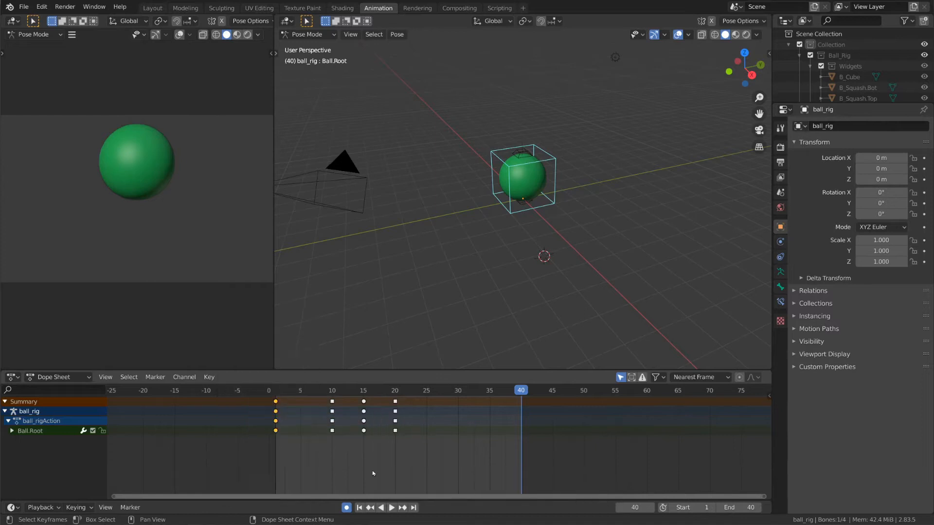
- Try the Aligned and Free handle types on the frame 10 keyframe, and return it to Vector
click(333, 403)
right_click(333, 403)
mouse_move(335, 400)
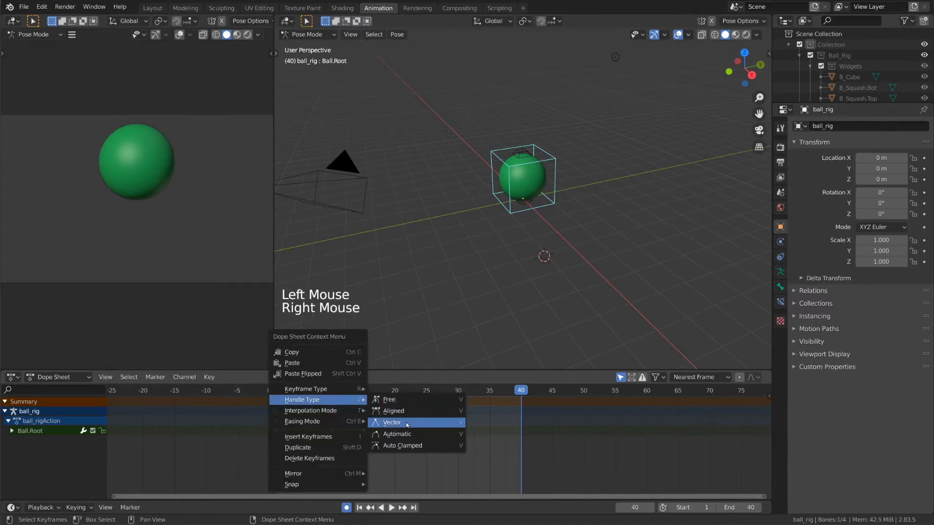
click(427, 415)
right_click(333, 413)
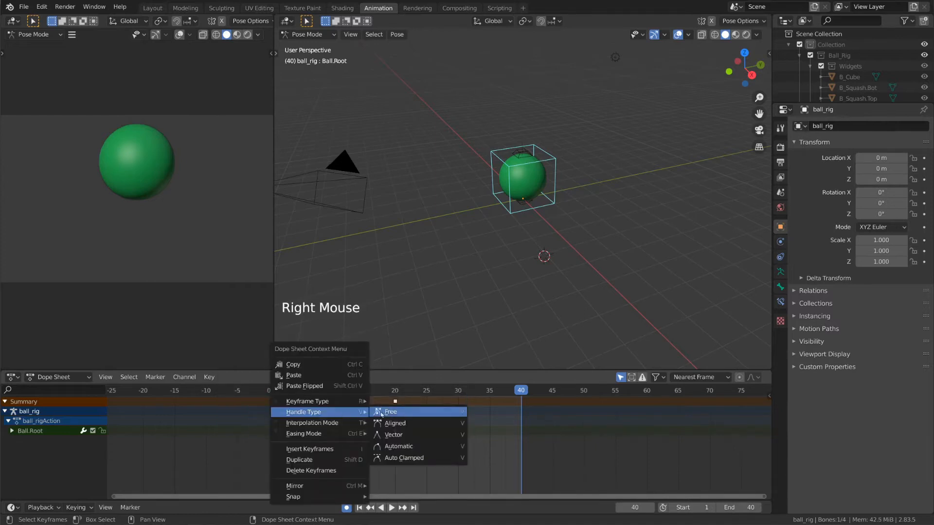
click(418, 416)
right_click(335, 412)
mouse_move(335, 412)
click(419, 422)
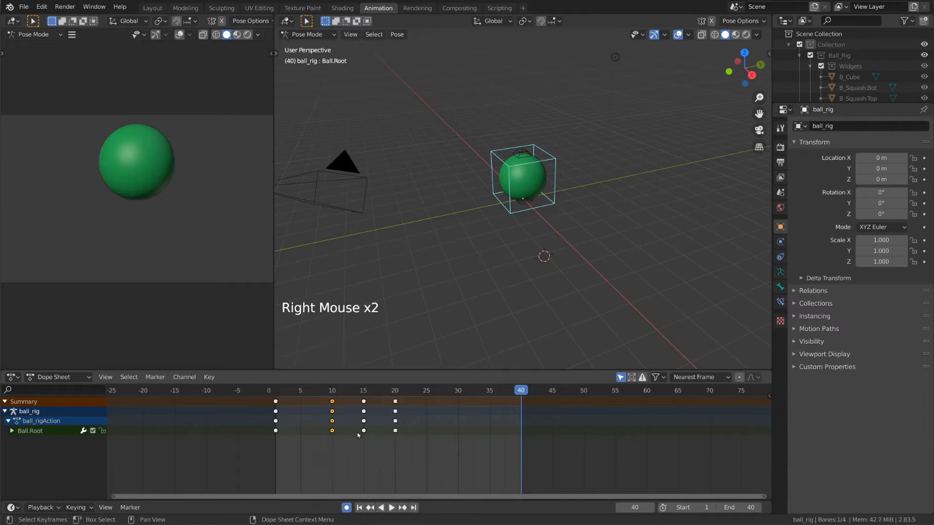
right_click(334, 414)
click(419, 448)
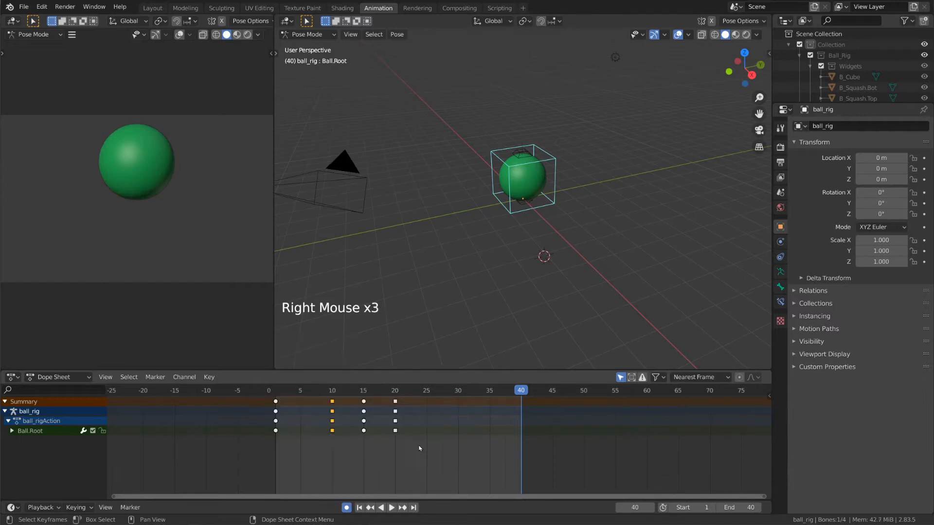
- Try Constant interpolation on the frame 1 keyframe and undo the change
click(276, 413)
right_click(279, 416)
mouse_move(286, 428)
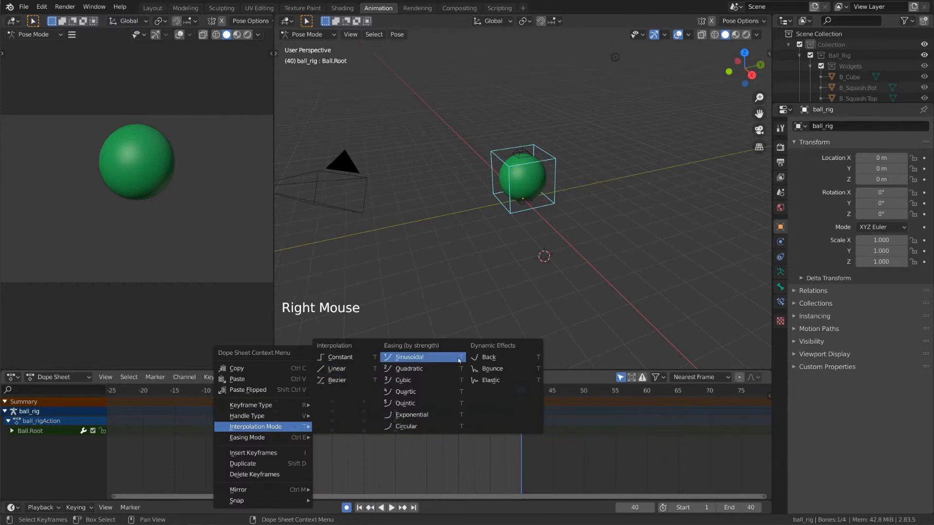
click(341, 357)
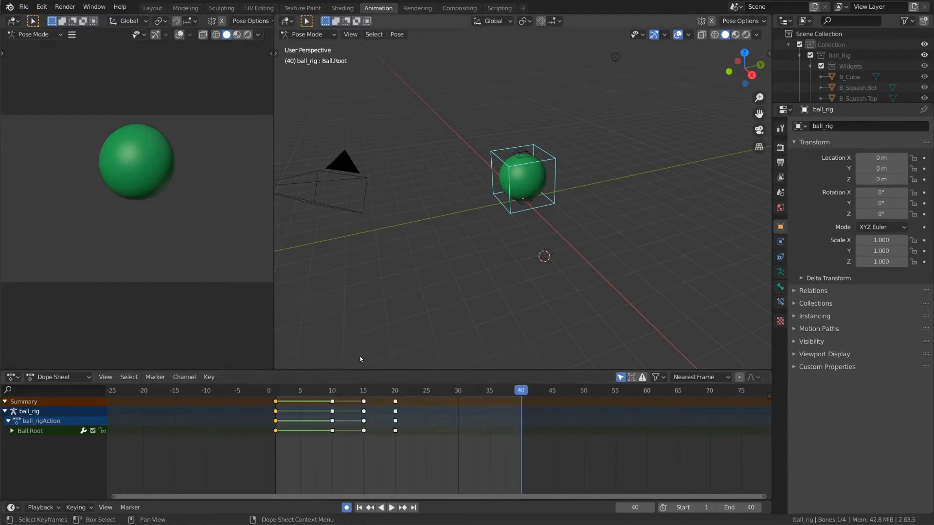
key(ctrl+z)
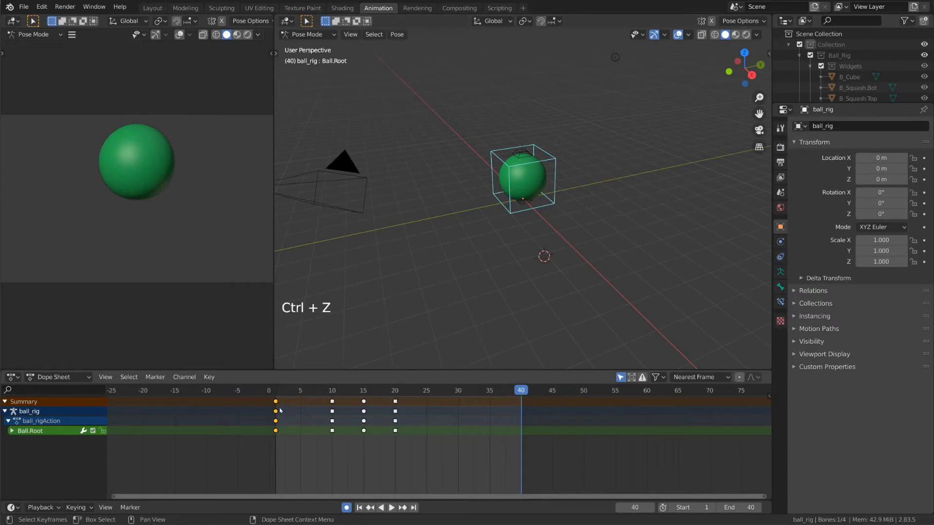
- Set the interpolation mode of all keyframes to Constant and play the animation to preview the stepped motion
key(a)
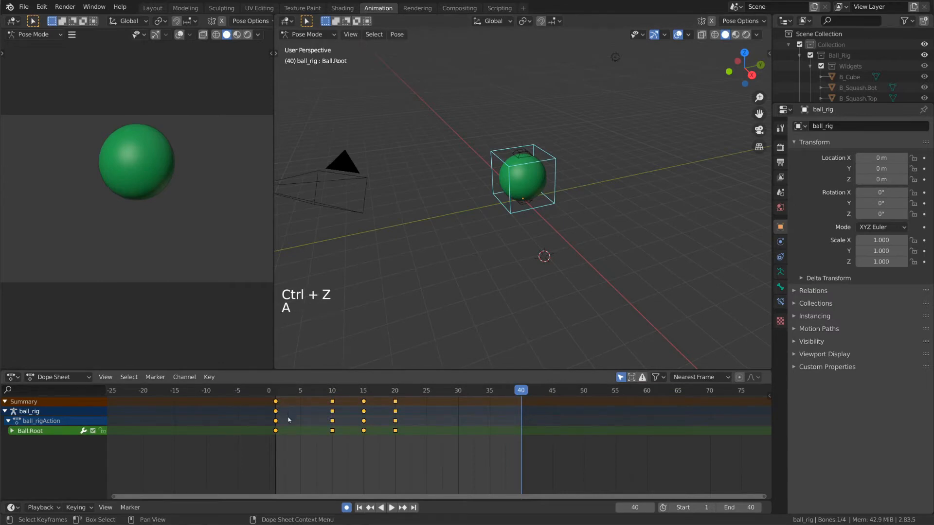
right_click(396, 431)
mouse_move(396, 431)
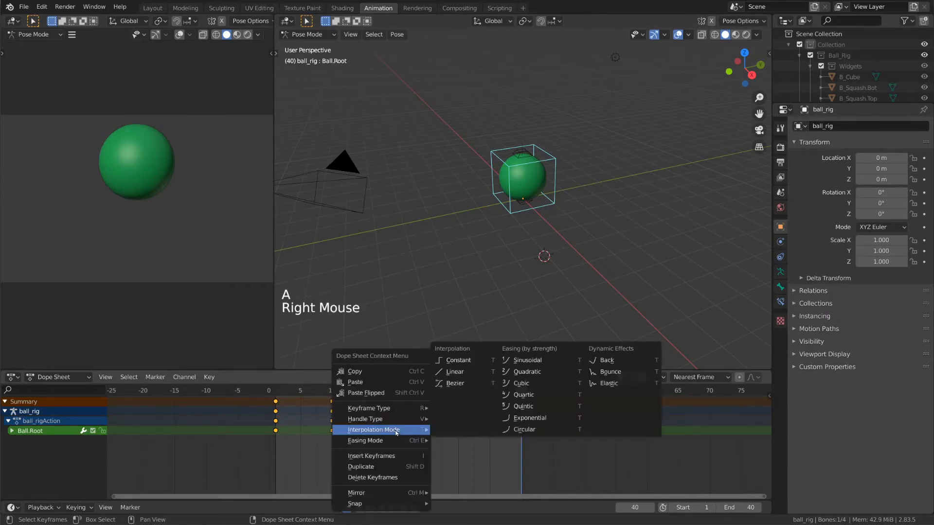
click(469, 363)
key(space)
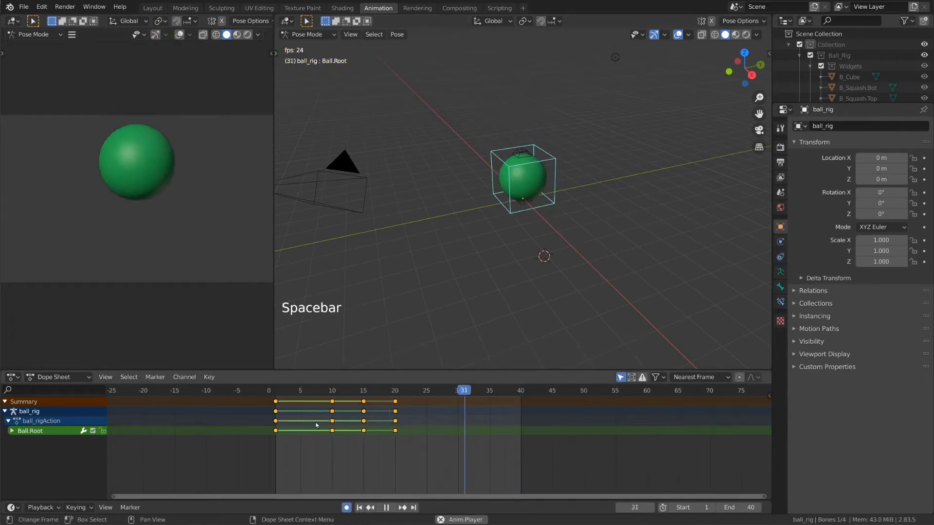
key(space)
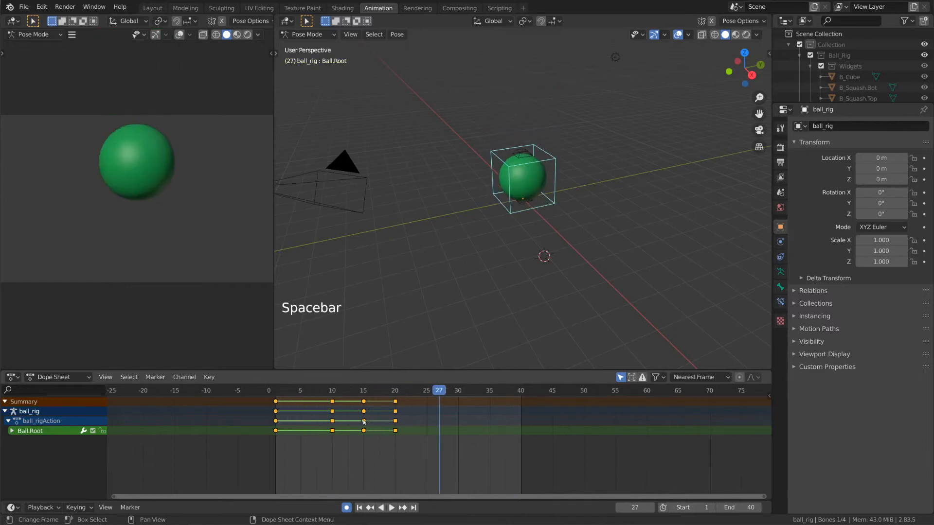
- Set the interpolation mode of all keyframes back to Bezier and play the animation to check the motion
right_click(366, 421)
mouse_move(368, 419)
click(428, 451)
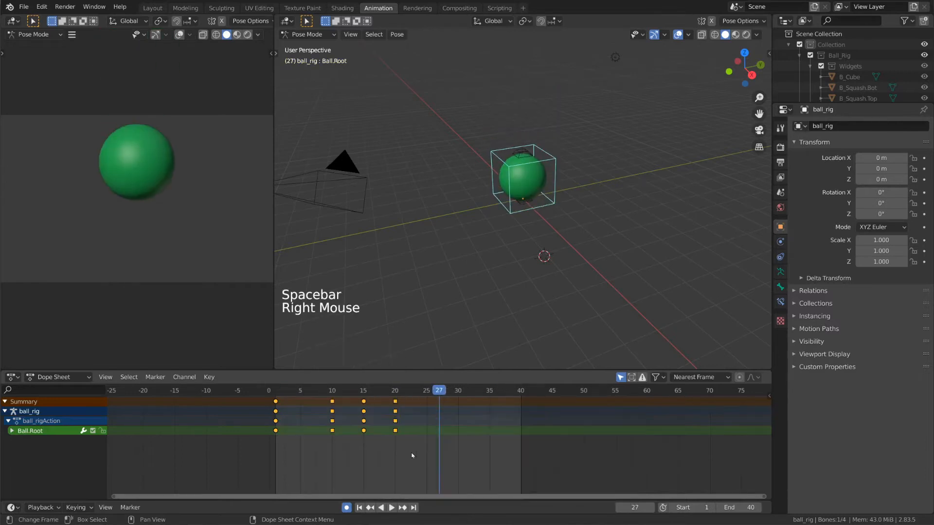
key(space)
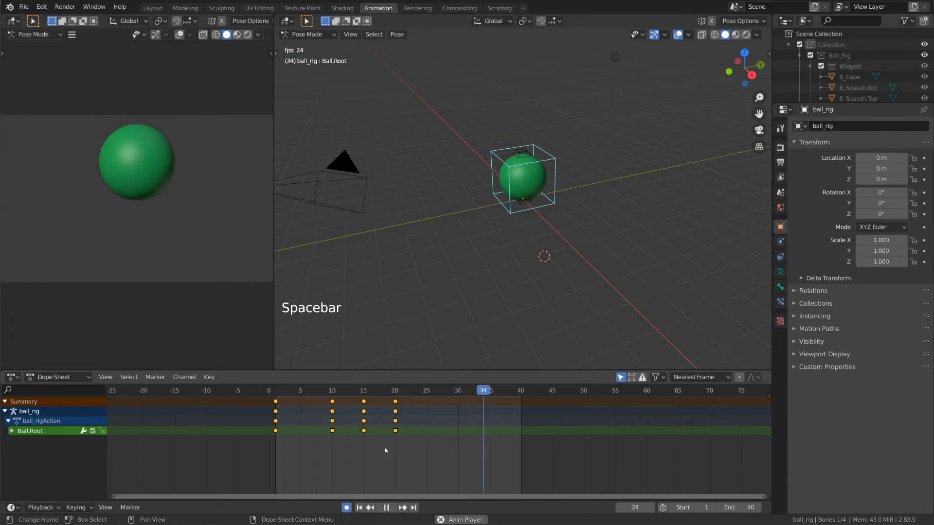
key(space)
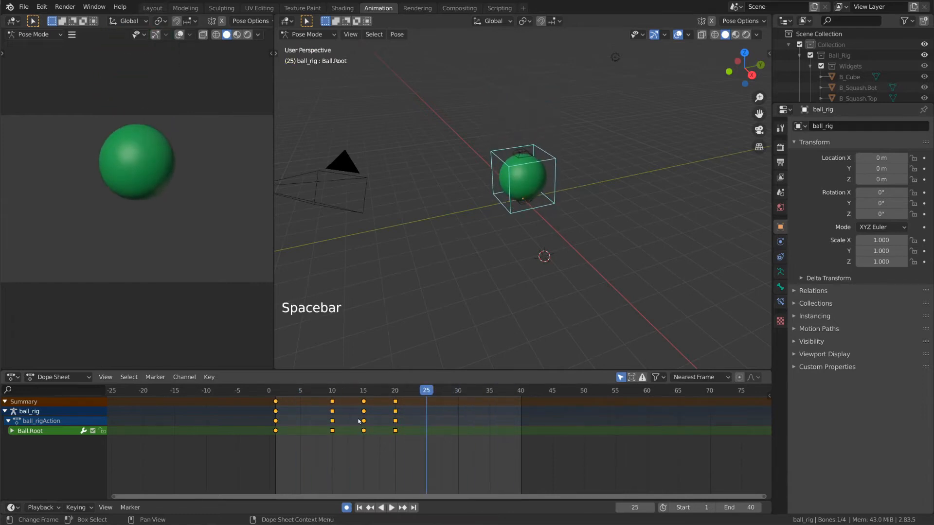
- Scrub to frame 2 and expand Ball.Root in the Dope Sheet to examine its location, rotation and scale channels
drag(346, 393, 272, 394)
drag(280, 393, 281, 393)
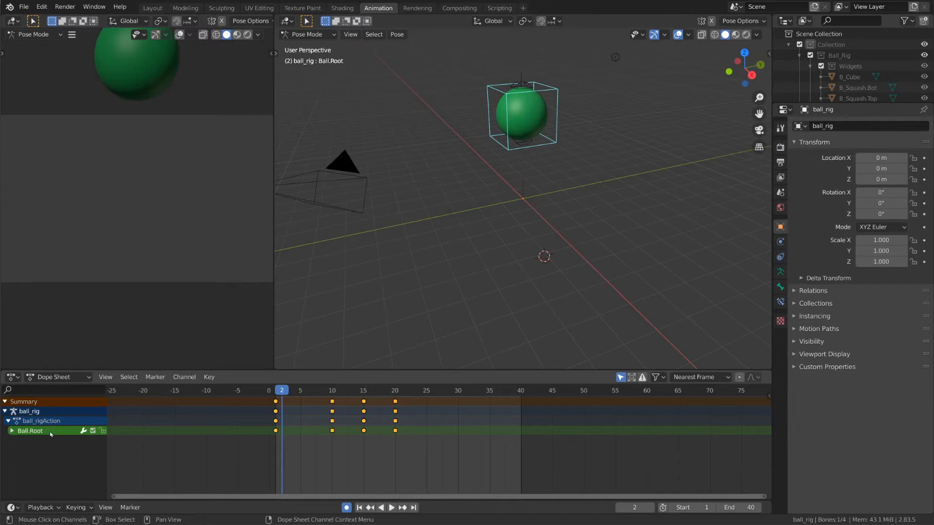
click(11, 431)
scroll(55, 428, down, 5)
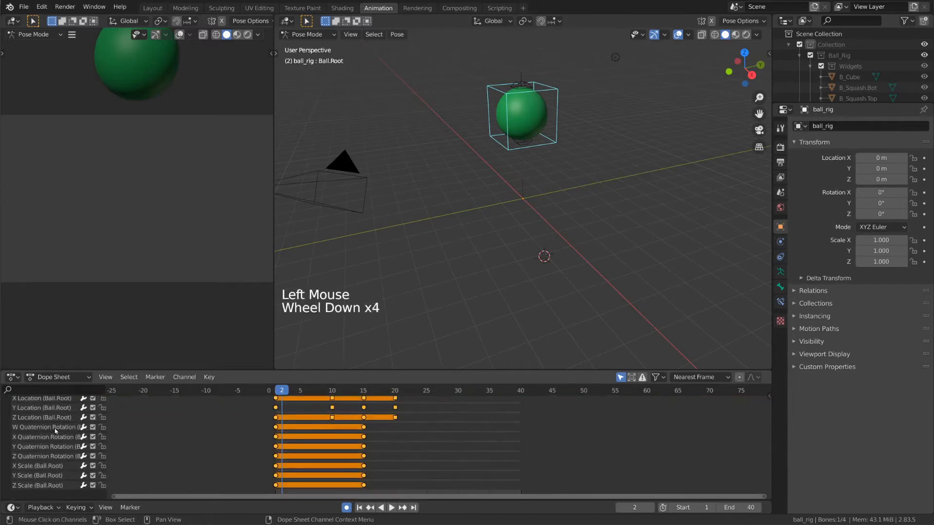
scroll(55, 428, up, 1)
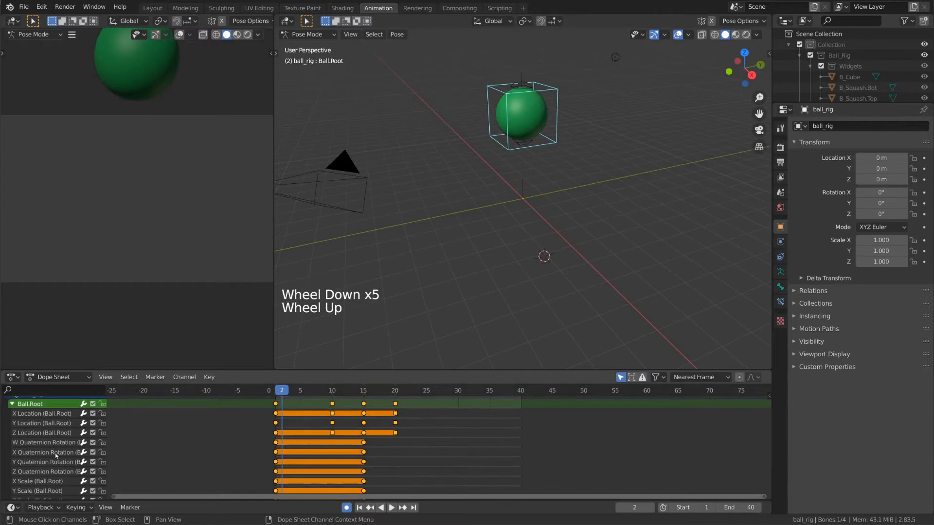
scroll(60, 429, up, 2)
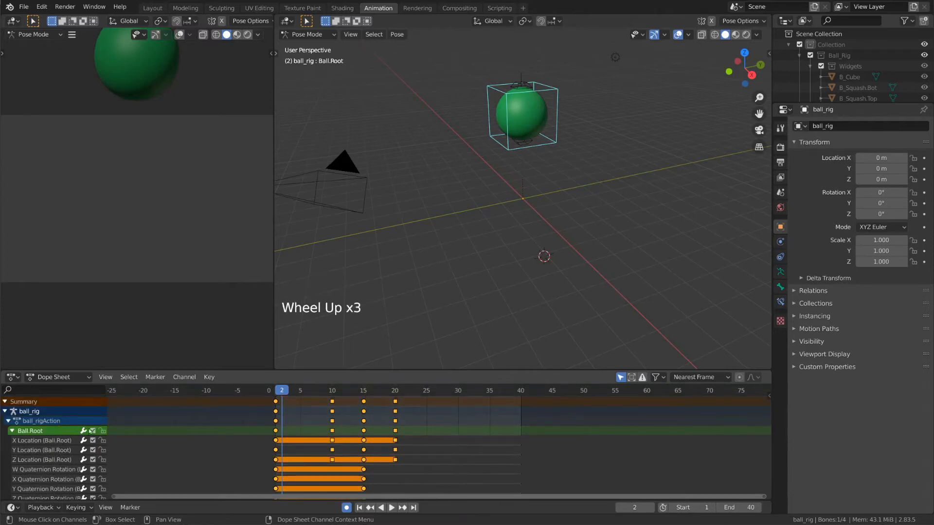
click(276, 402)
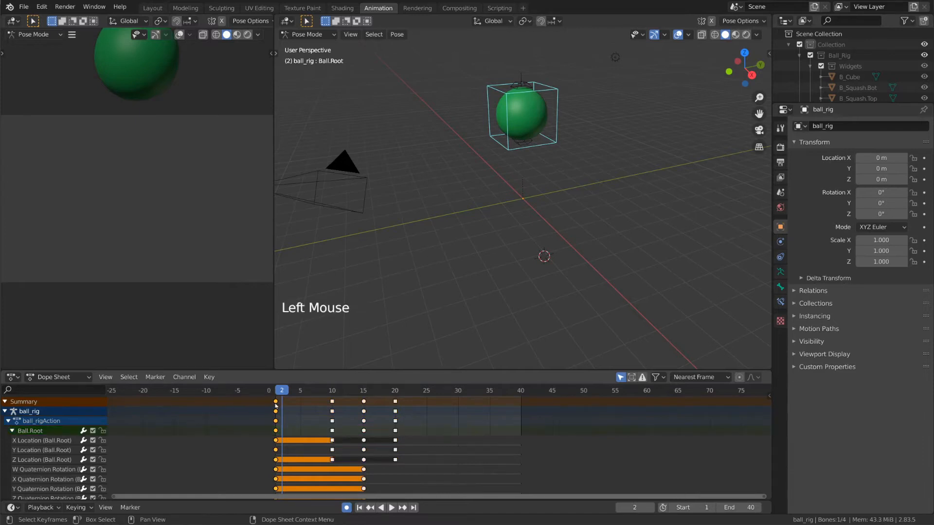
key(g)
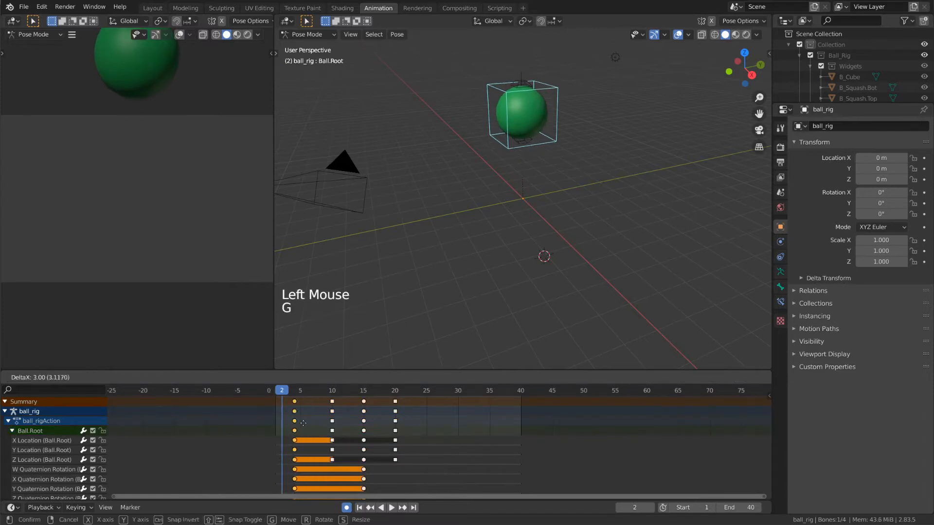
right_click(297, 423)
click(276, 421)
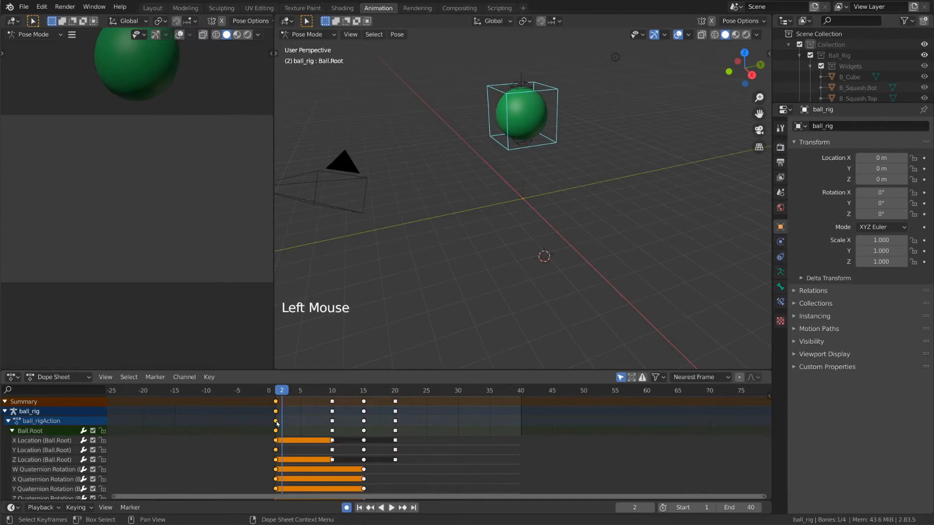
key(g)
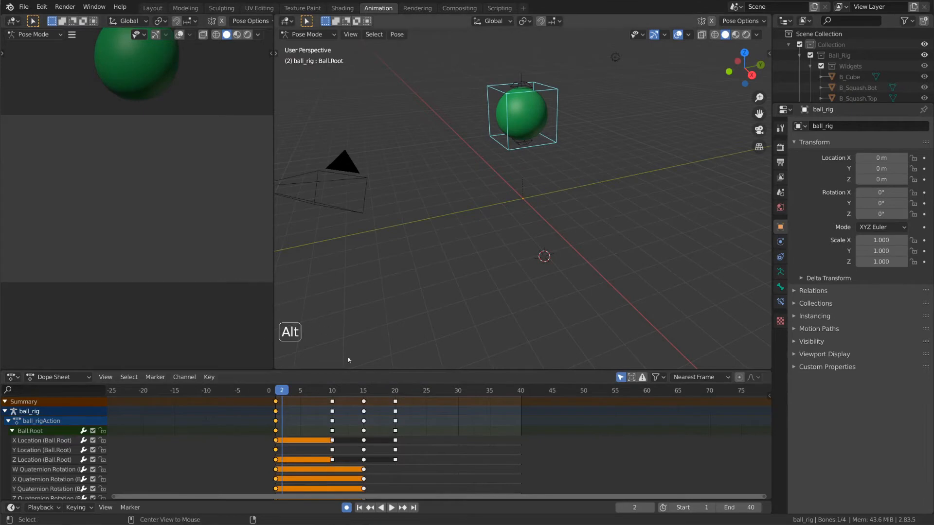
- Select the whole keyframe columns at frames 10, 15 and 20 in turn, finishing with the frame 10 column
alt+click(333, 419)
alt+click(363, 417)
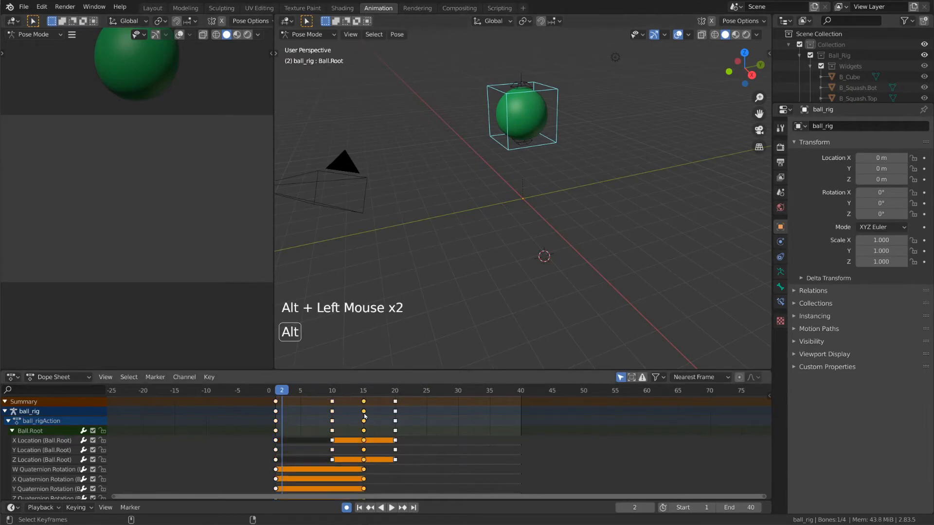
alt+click(395, 459)
alt+click(365, 480)
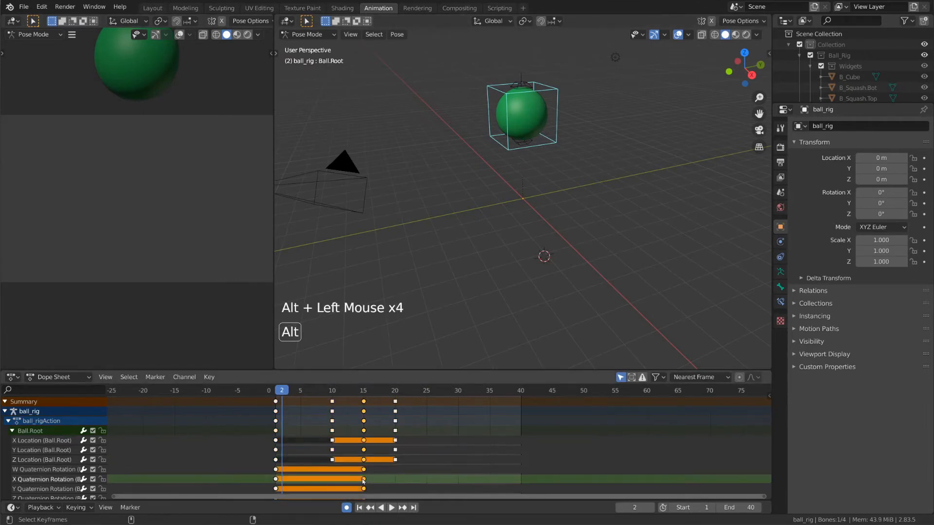
alt+click(332, 460)
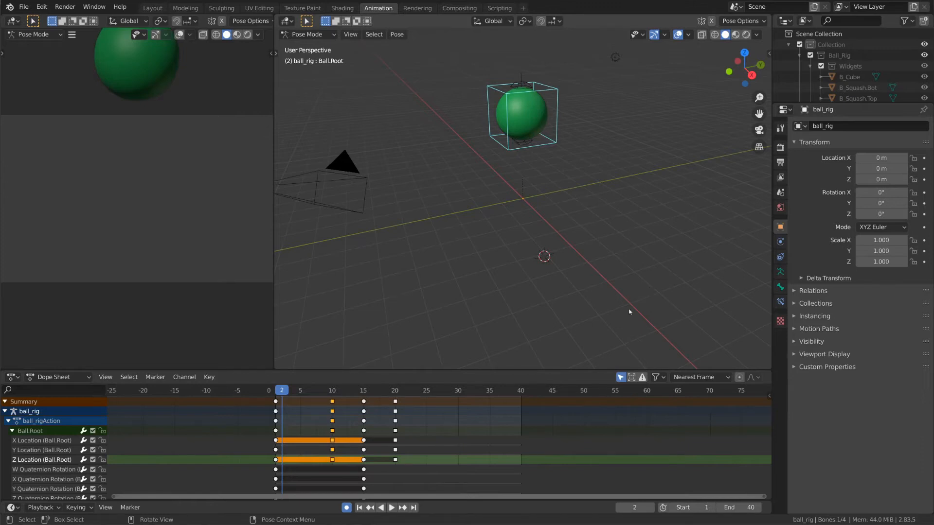
- Toggle the Dope Sheet's Only Show Selected filter off and back on, and select the Ball.Bot bone
click(624, 384)
click(624, 383)
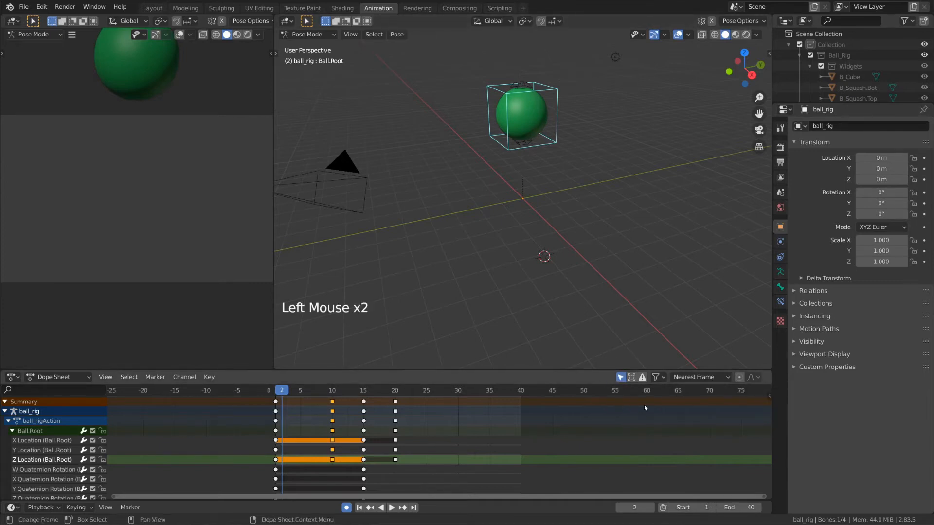
click(524, 144)
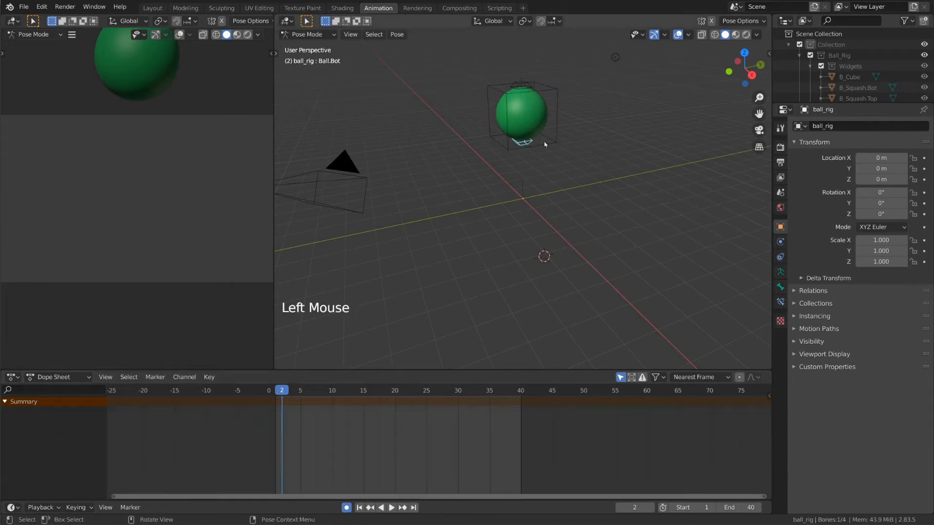
- Select the Ball.Top bone, turn off the Dope Sheet's Only Show Selected filter and turn on Show Hidden
click(547, 142)
click(531, 88)
click(620, 377)
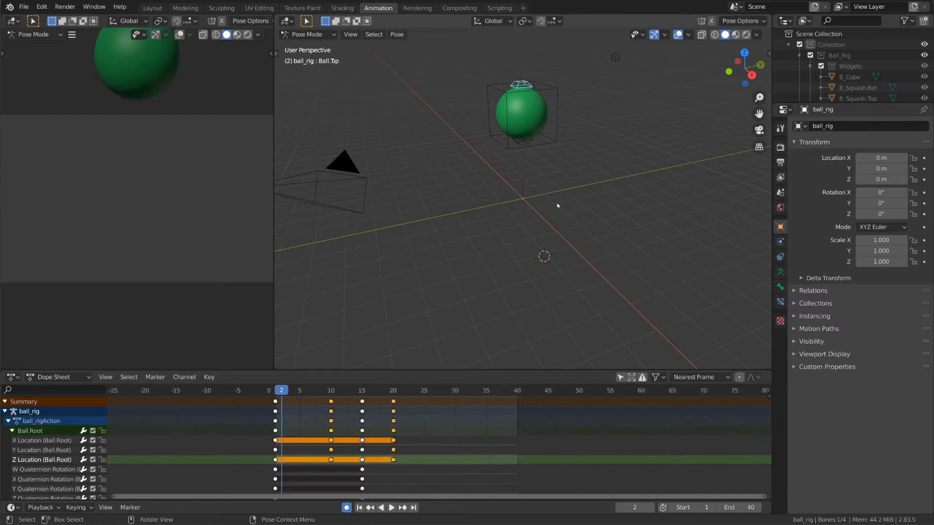
click(631, 378)
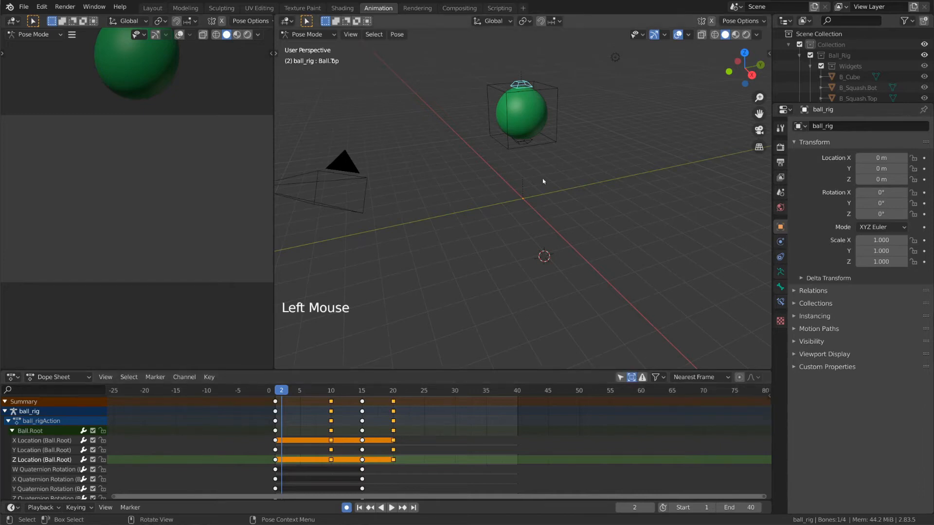
- Hide the Ball.Bot bone and undo it, reselect Ball.Top, and exclude and re-include the Ball_Rig collection
click(532, 142)
key(h)
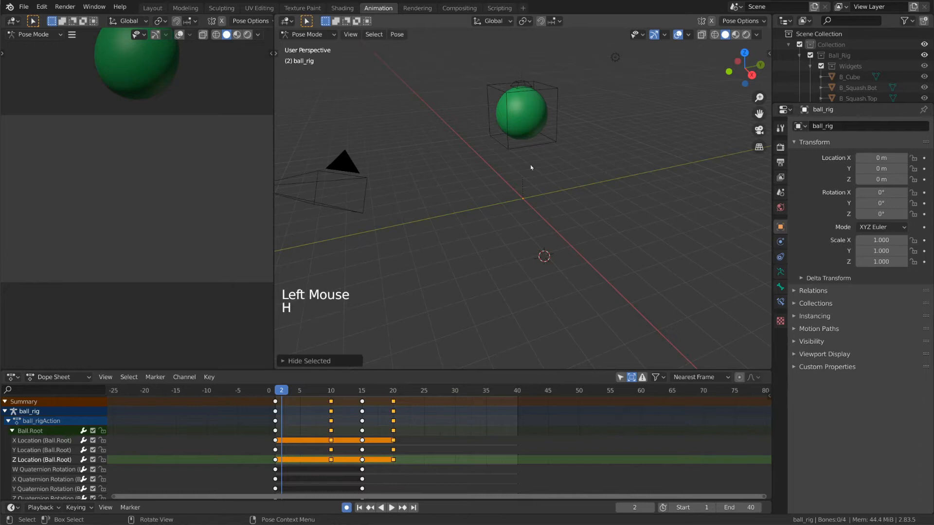
key(ctrl+z)
click(524, 84)
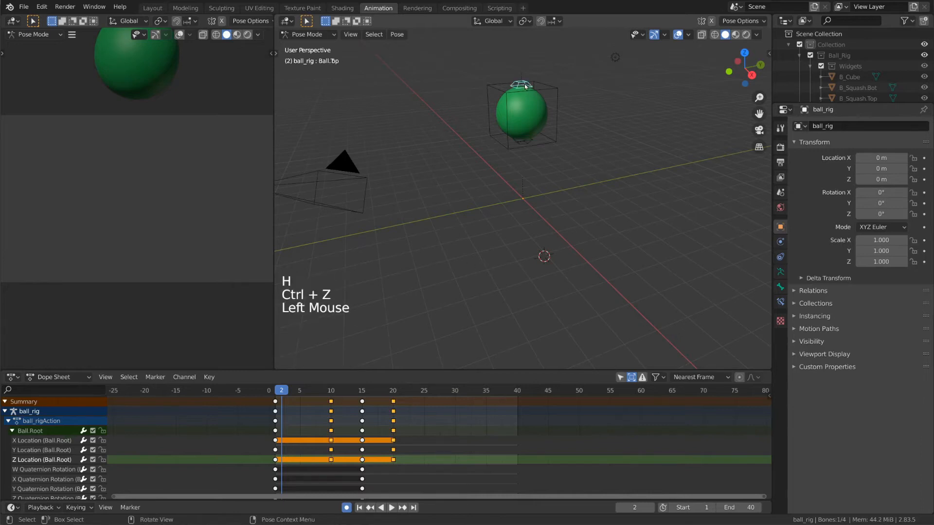
click(810, 56)
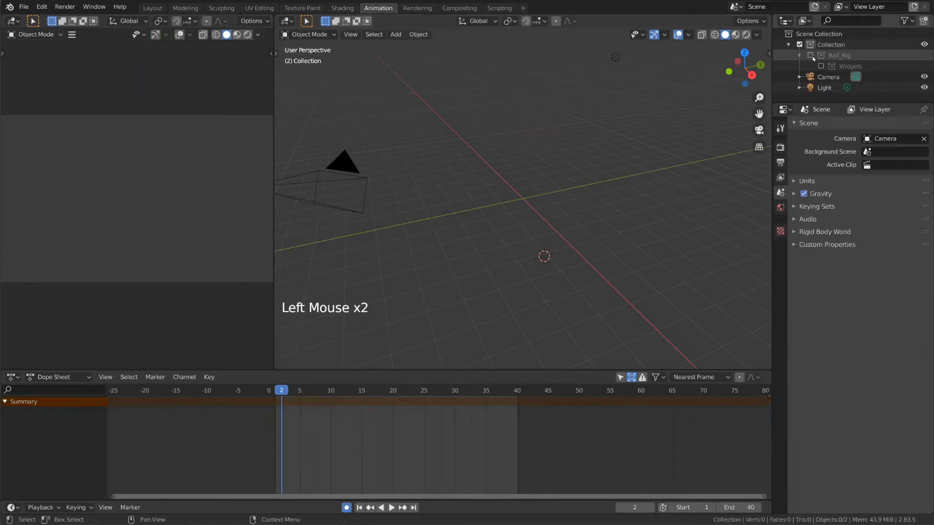
click(810, 56)
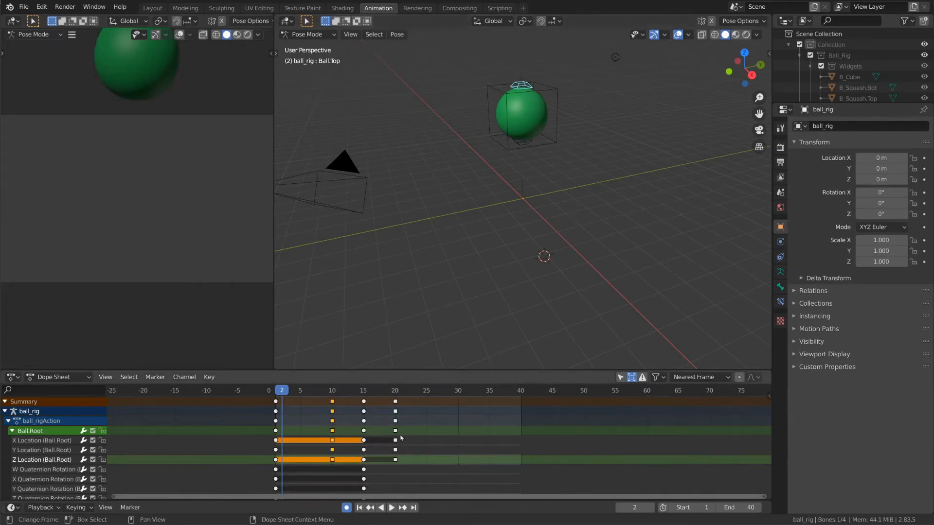
- Frame all keyframes in the Dope Sheet and widen the timeline to examine the full 40-frame range
middle_drag(337, 432, 523, 436)
scroll(460, 431, up, 6)
scroll(460, 431, up, 19)
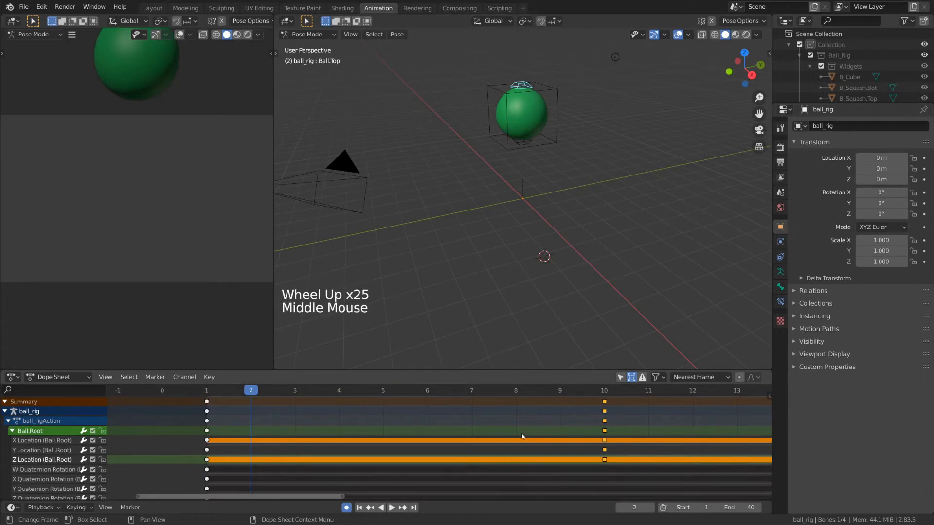
key(Home)
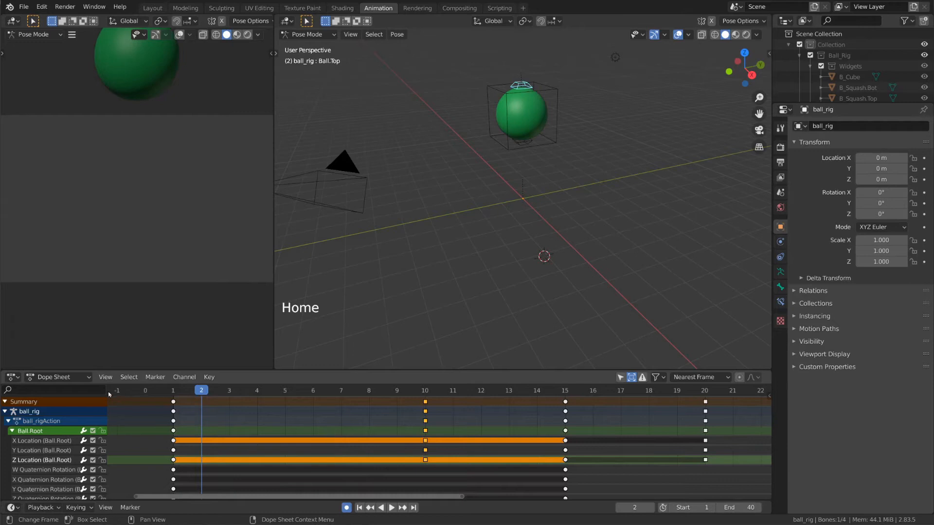
click(105, 376)
click(192, 187)
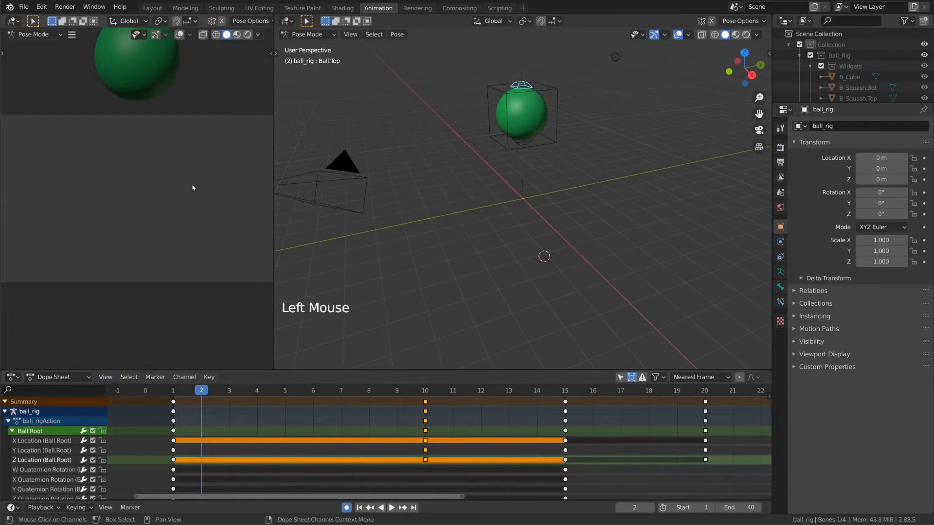
scroll(550, 452, down, 8)
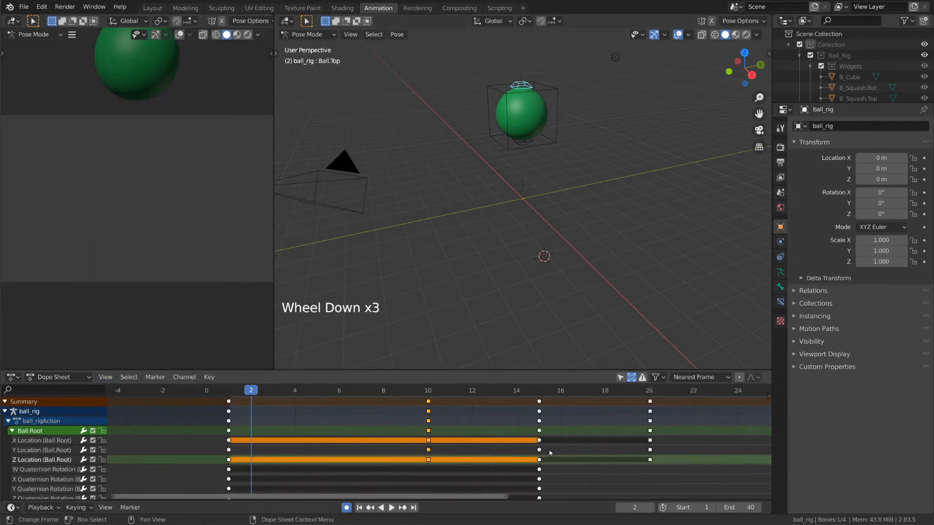
scroll(550, 449, down, 9)
middle_drag(550, 450, 460, 467)
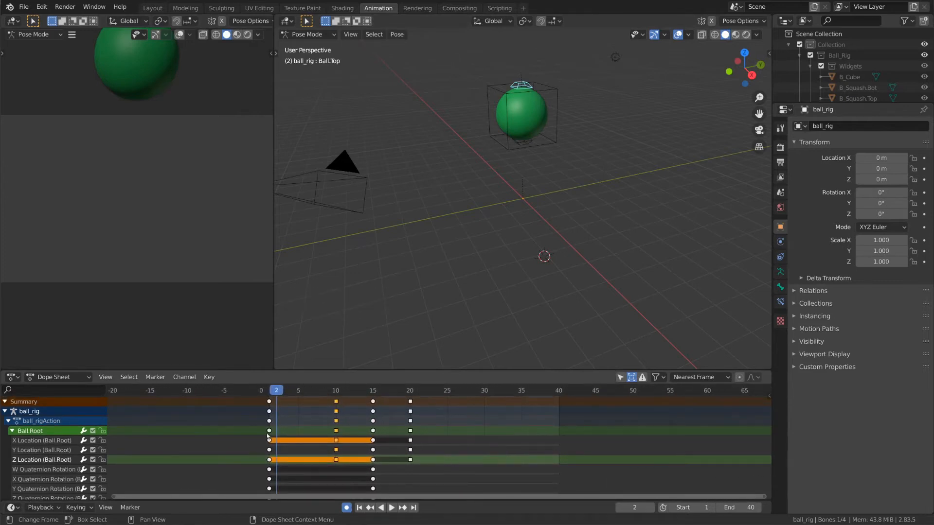
- Enable Show Sliders in the Dope Sheet, try changing Ball.Root's Z Location to 0.76 m at frame 2, and undo it
click(105, 378)
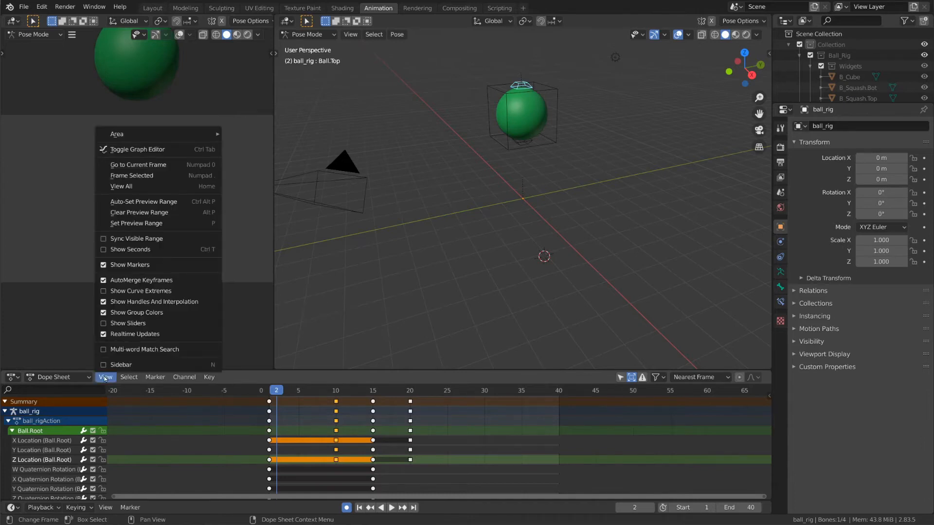
click(103, 324)
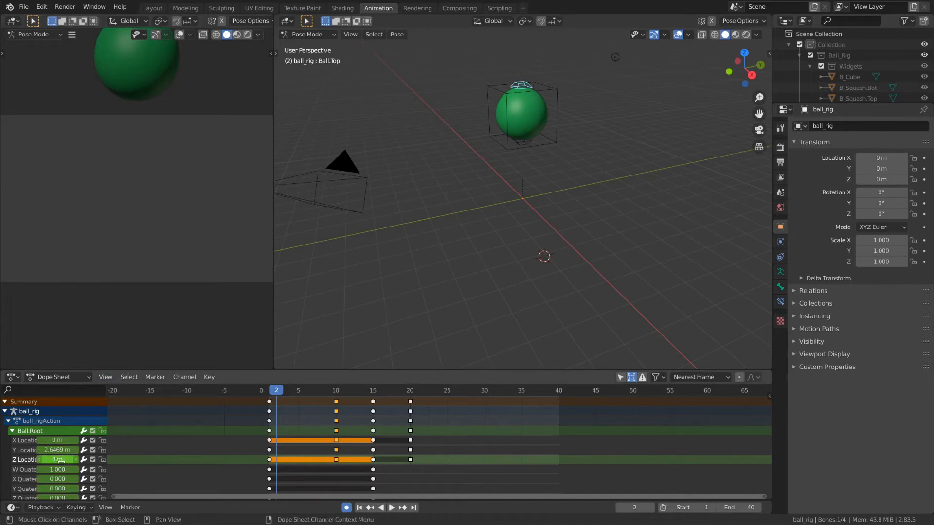
mouse_move(56, 460)
mouse_down()
mouse_move(77, 460)
mouse_move(57, 461)
mouse_up()
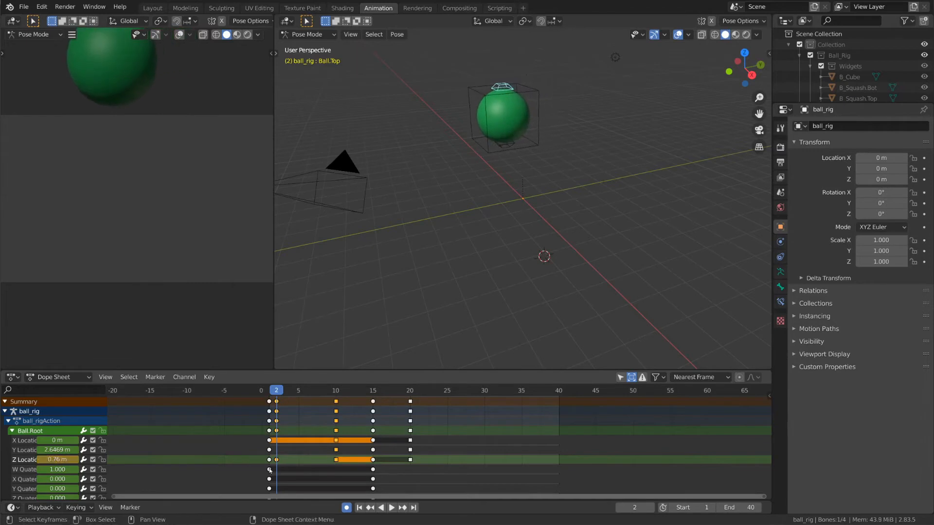
key(ctrl+z)
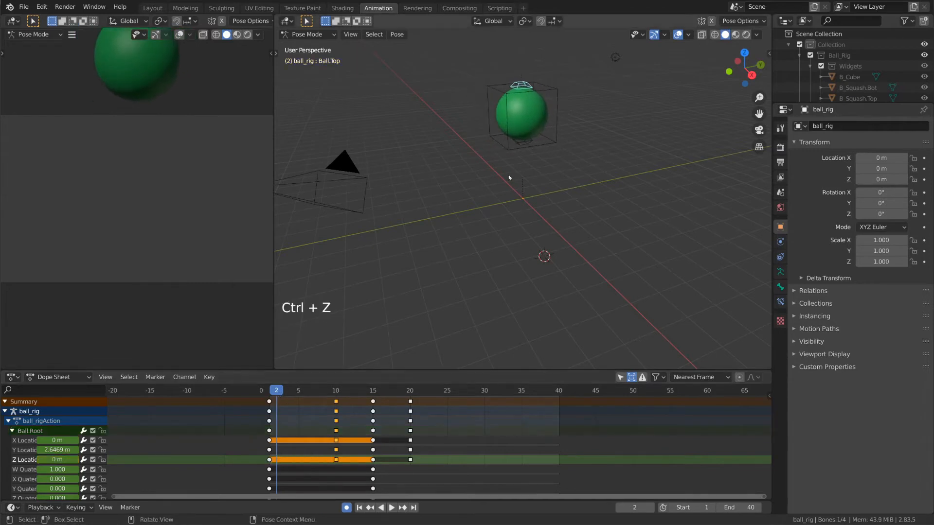
- Select Ball.Root, show its transform values in the 3D viewport, try changing its Z location there and undo it
click(553, 139)
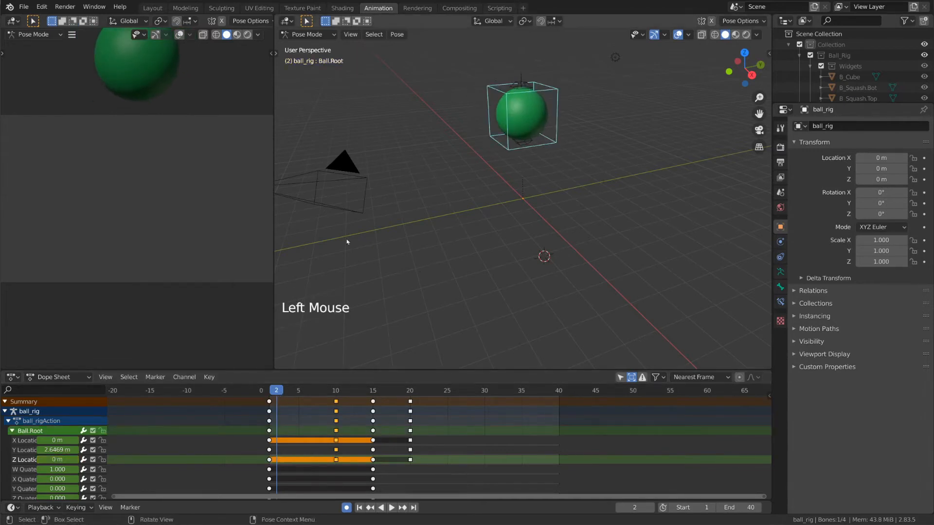
key(n)
click(767, 53)
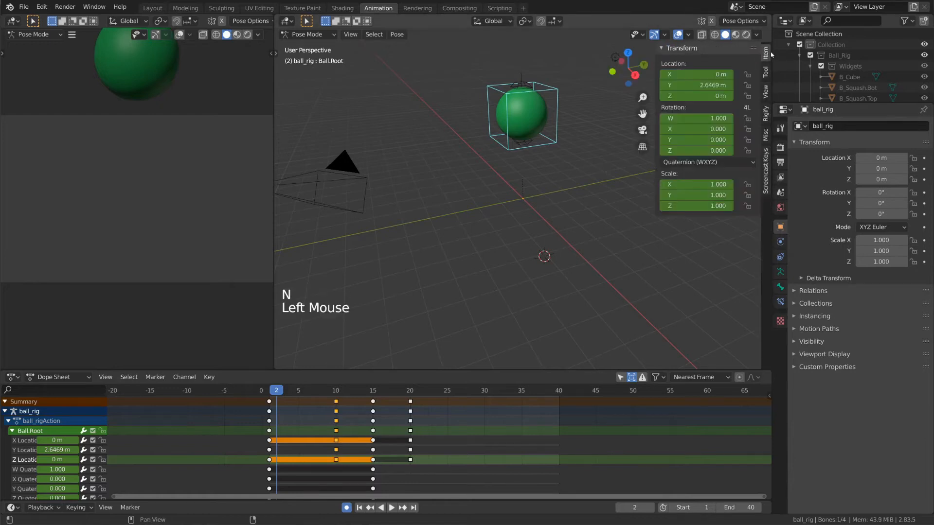
mouse_move(695, 96)
mouse_down()
mouse_move(730, 95)
mouse_move(688, 96)
mouse_up()
key(ctrl+z)
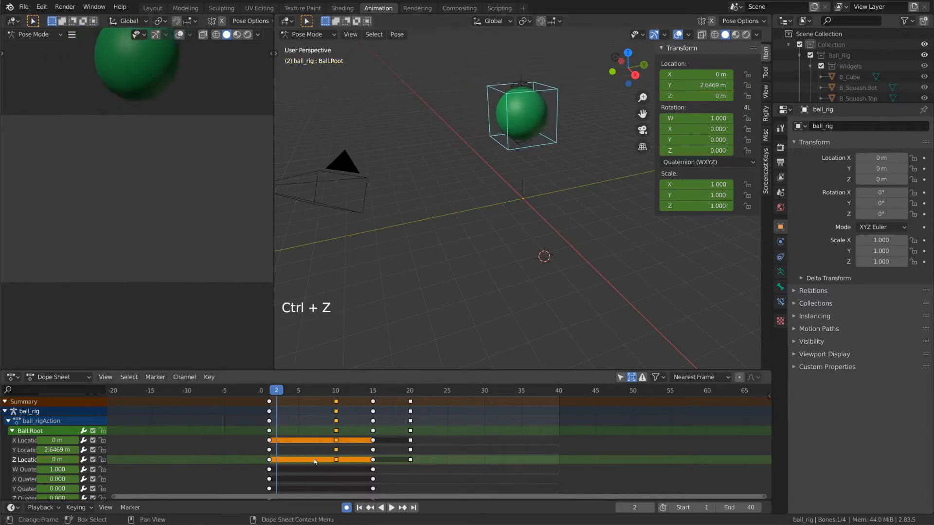
- Scrub to frame 7 and enable Show Curve Extremes in the Dope Sheet
drag(275, 394, 316, 393)
key(Escape)
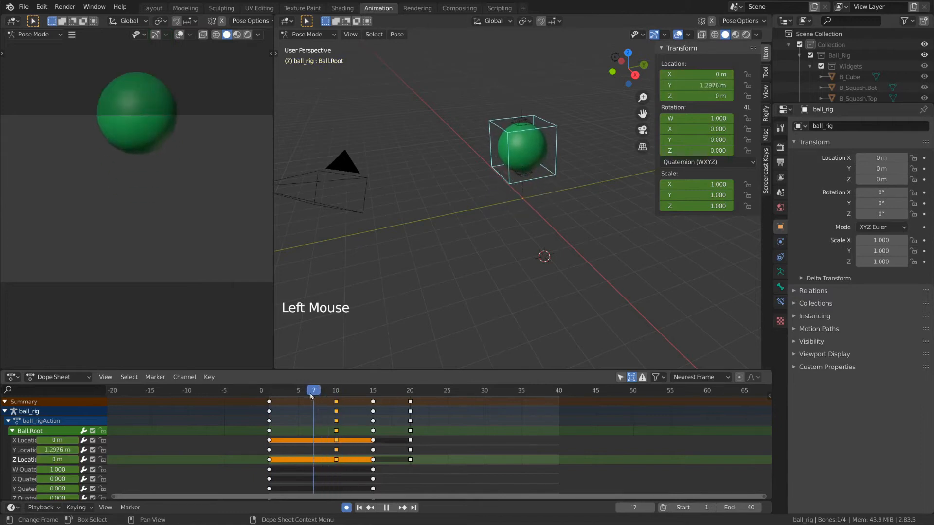
click(106, 377)
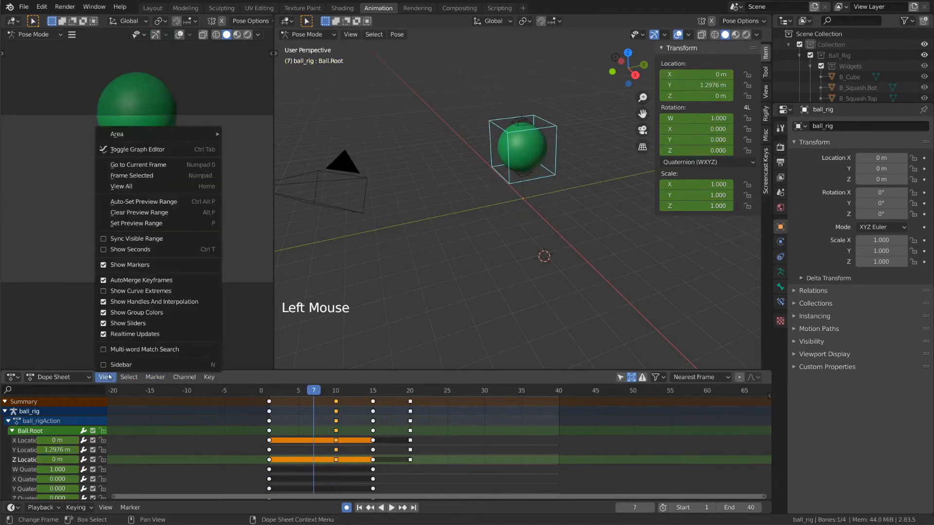
click(103, 290)
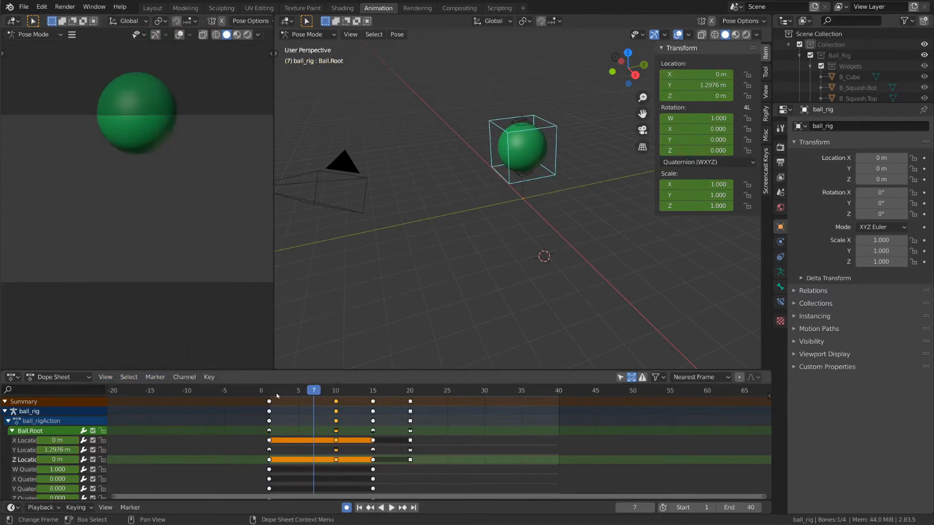
- Select Ball.Root's Y Location channel and scrub through frame 5 to frame 14 to examine the motion against its curve extremes
drag(281, 393, 299, 394)
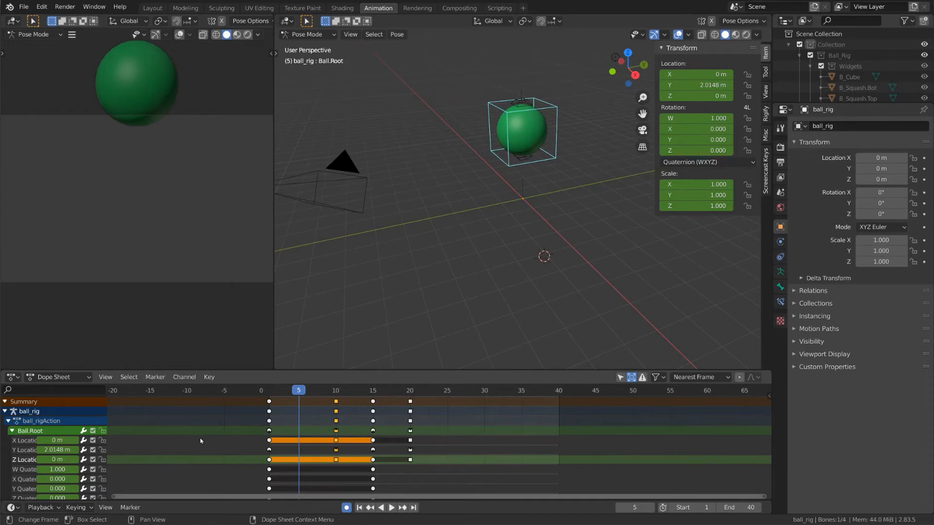
click(25, 450)
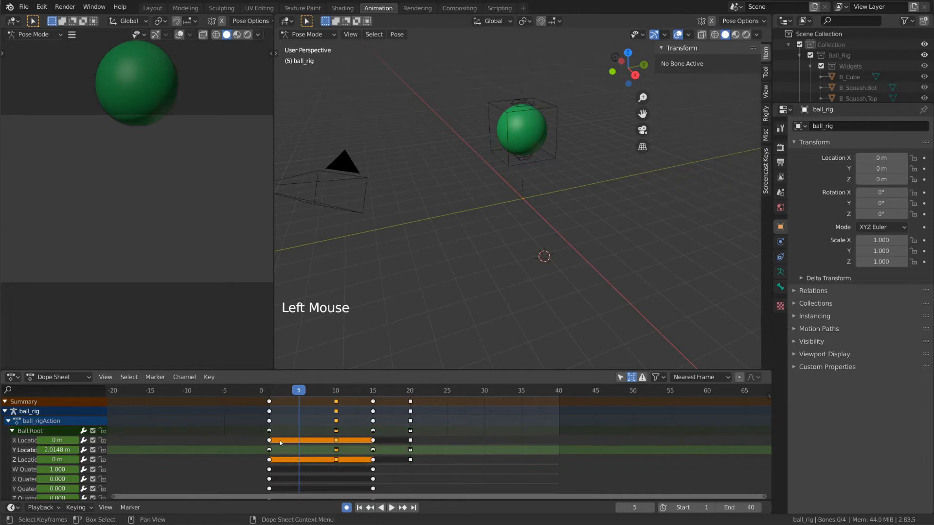
drag(277, 391, 366, 394)
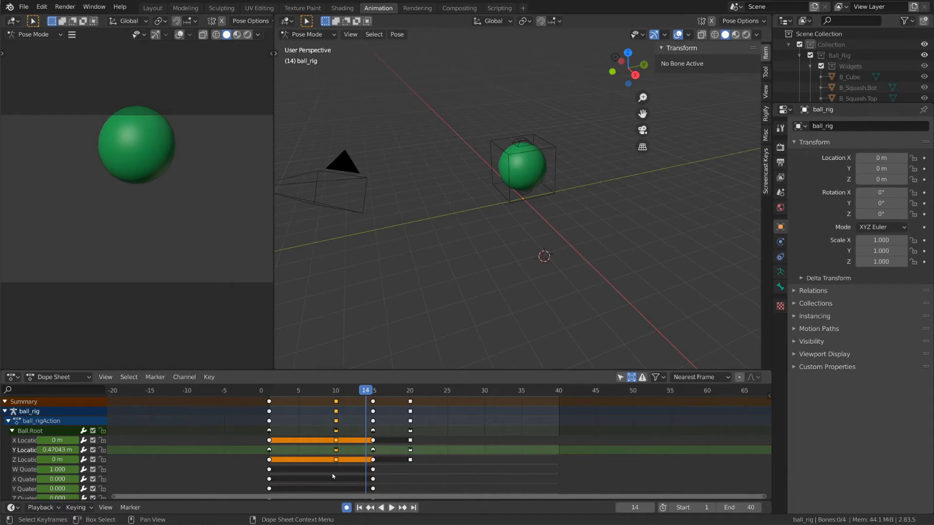
middle_drag(333, 476, 390, 471)
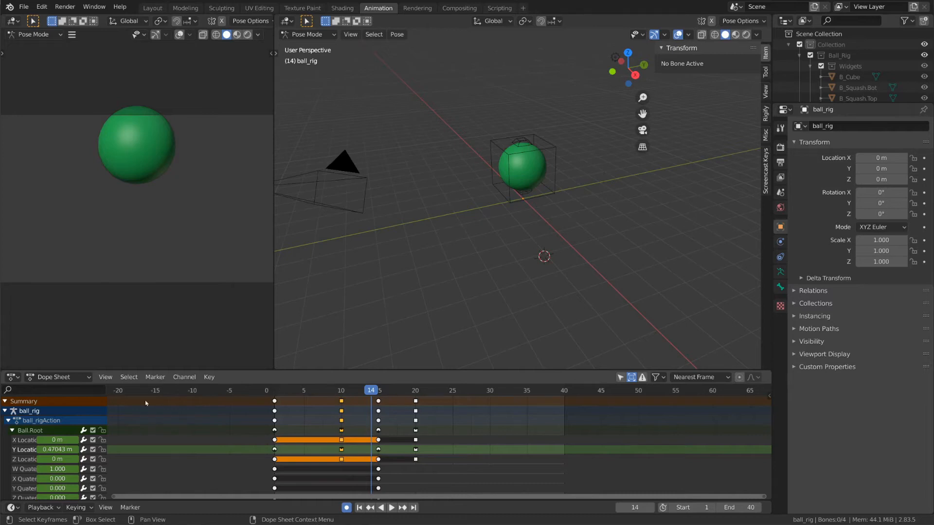
- Toggle between the Graph Editor and the Dope Sheet, select the Ball.Root bone, and finish in the Graph Editor
click(106, 377)
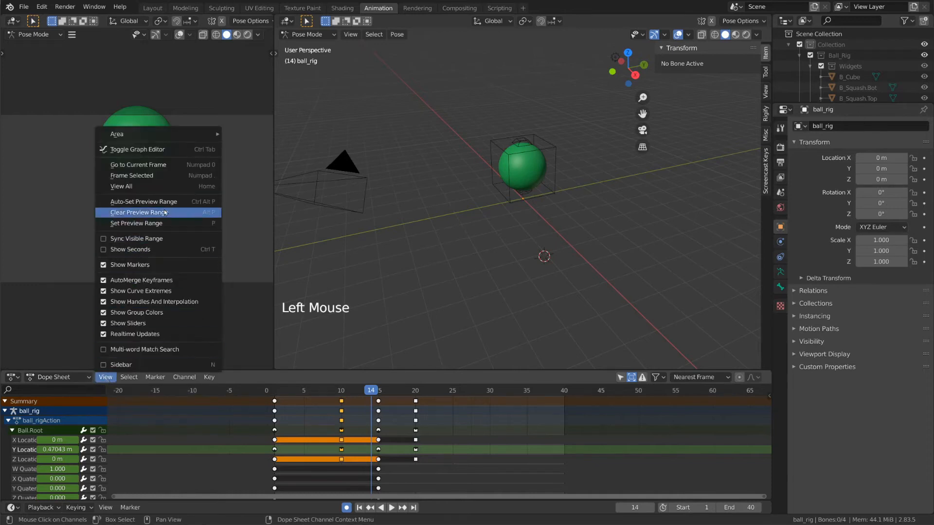
click(179, 151)
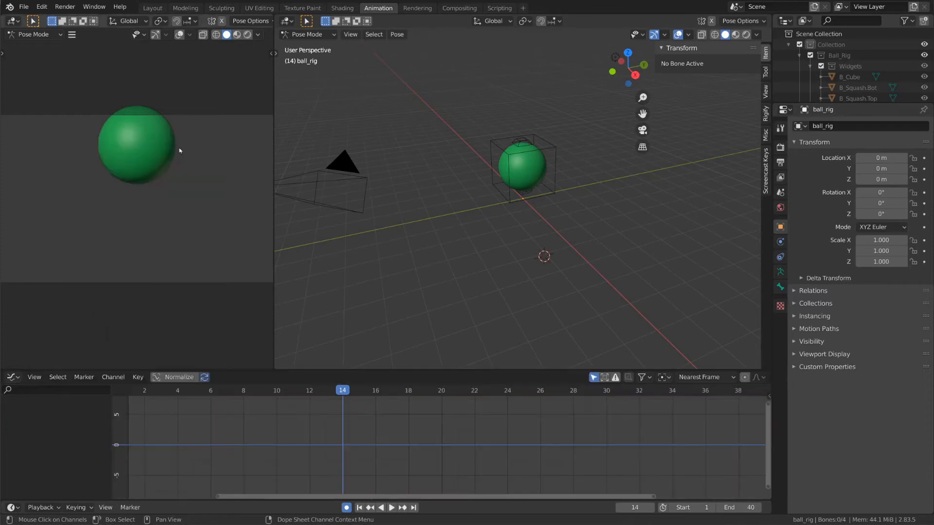
scroll(352, 456, down, 7)
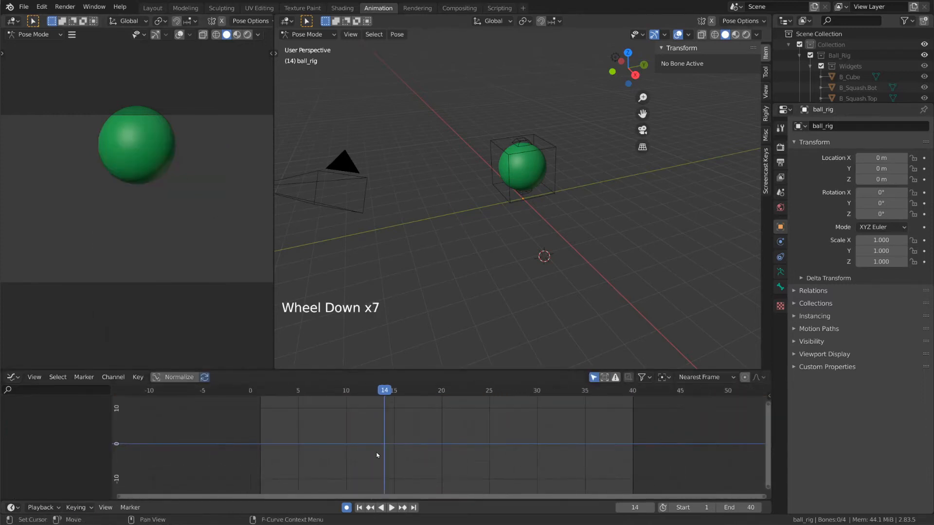
key(ctrl+Tab)
click(557, 183)
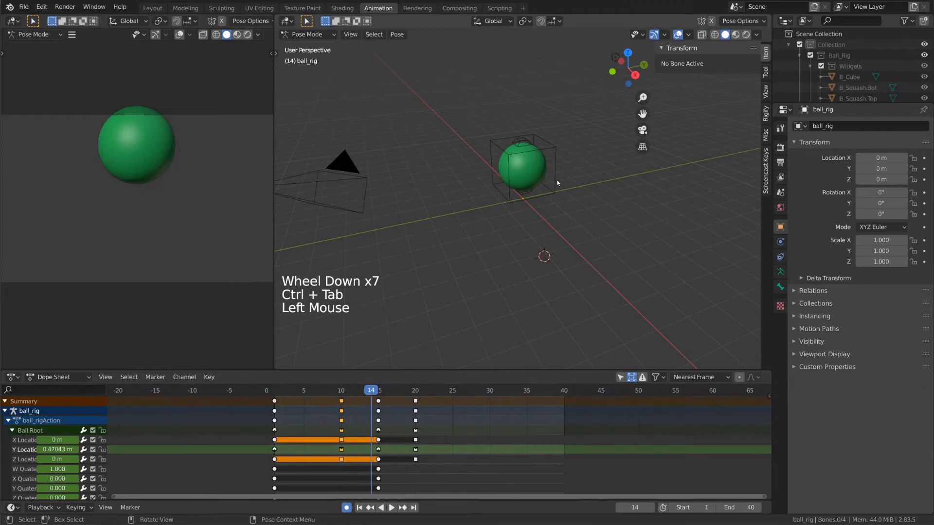
key(ctrl+Tab)
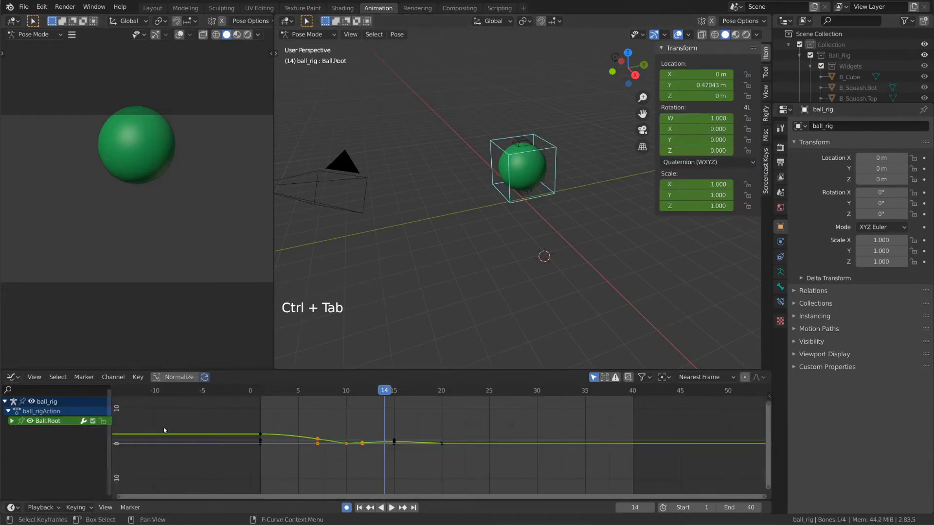
- Frame the selected keyframes and the whole set of curves in the Graph Editor, and expand the Ball.Root channels
scroll(351, 470, up, 4)
middle_drag(250, 467, 339, 466)
scroll(340, 466, up, 5)
key(KP_Decimal)
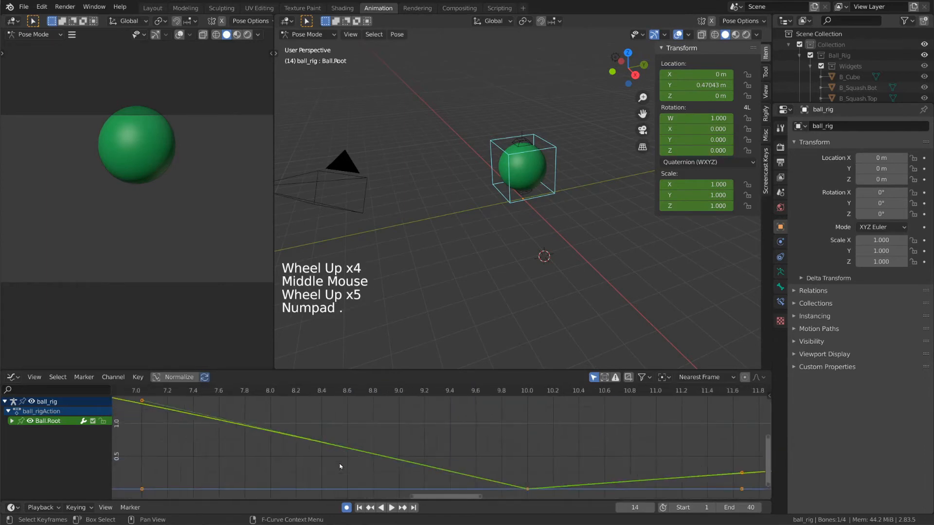
scroll(347, 459, down, 18)
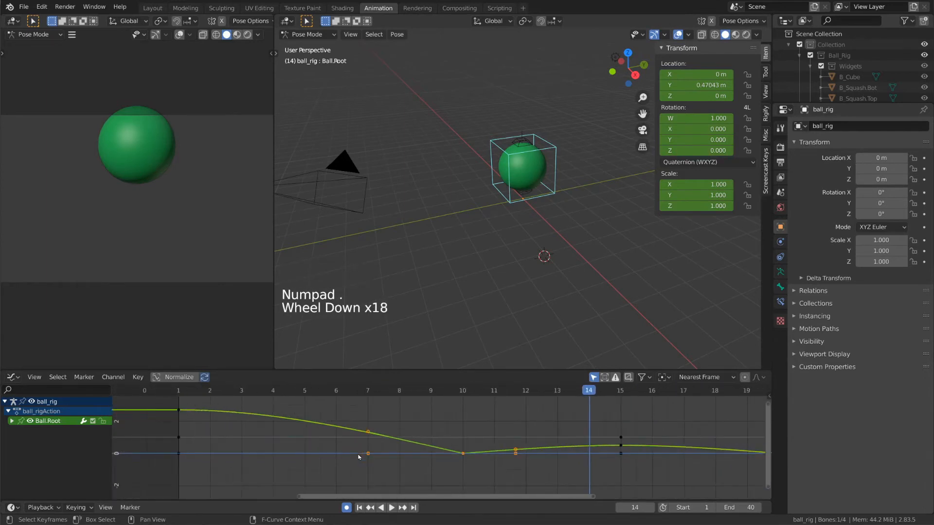
key(Home)
click(11, 420)
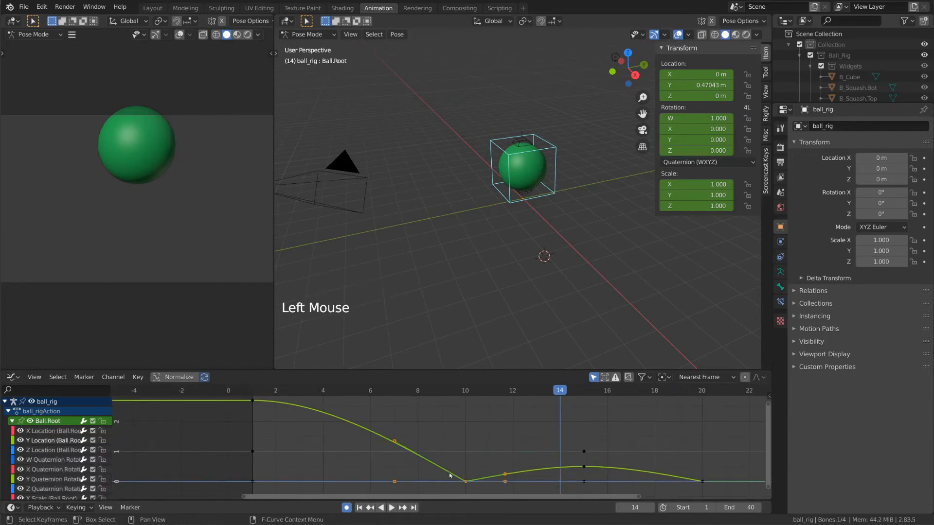
- Try to move the Y Location keyframe at frame 10 in the Graph Editor
middle_drag(539, 469, 514, 463)
middle_drag(532, 472, 549, 472)
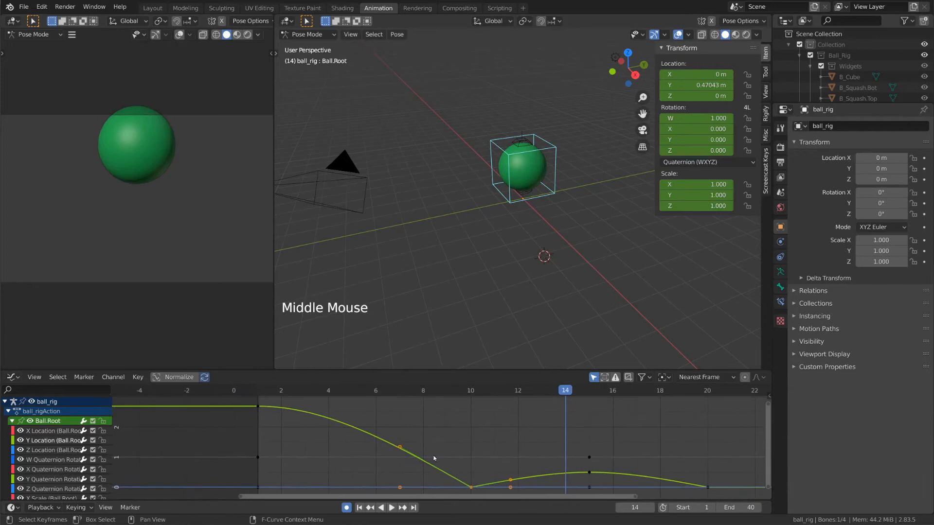
click(472, 489)
key(g)
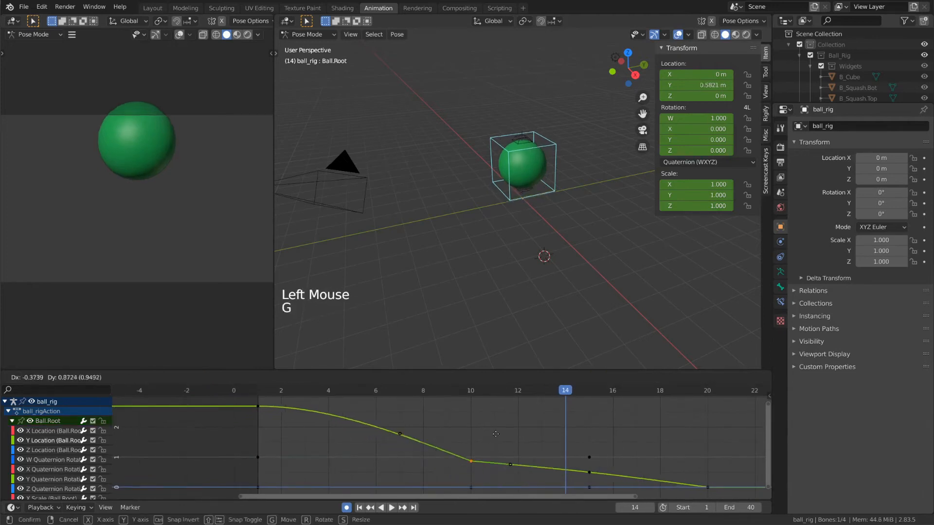
right_click(471, 452)
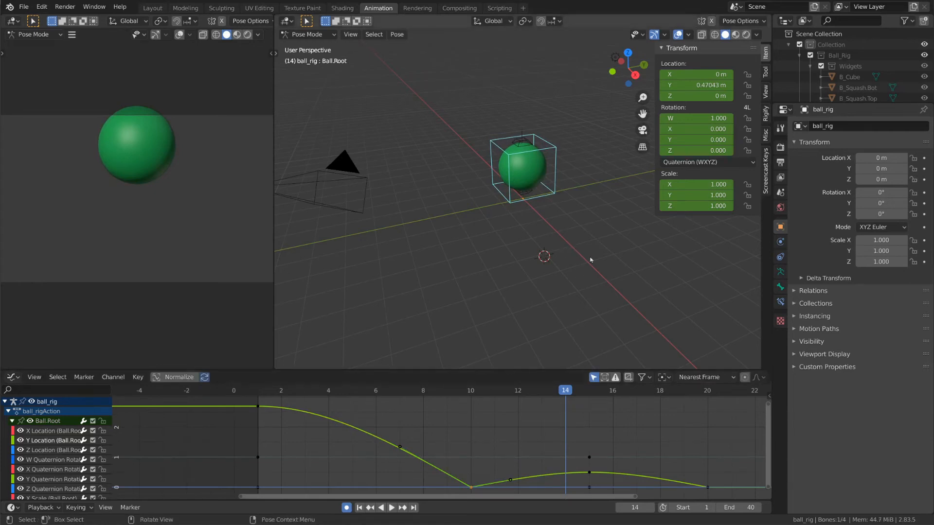
- Switch to the Dope Sheet and try to shift the frame 10 keyframes along the timeline
click(34, 377)
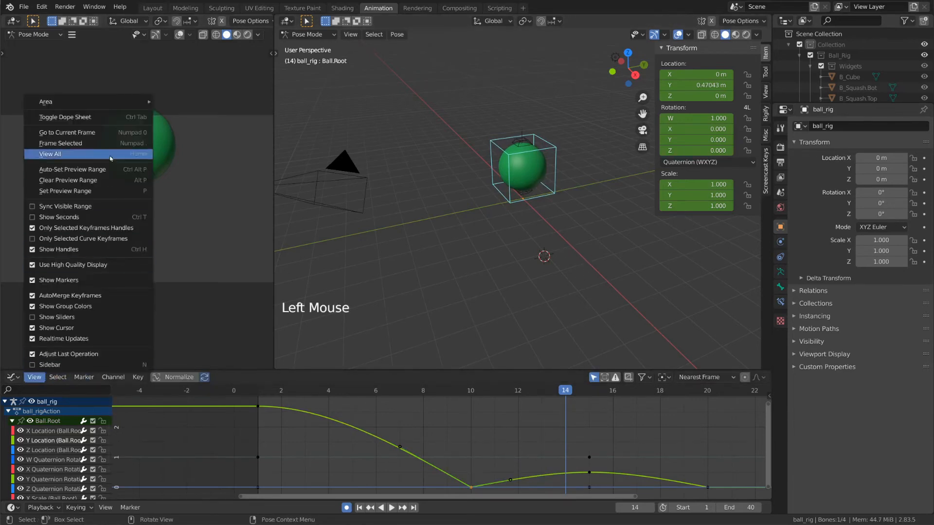
click(119, 118)
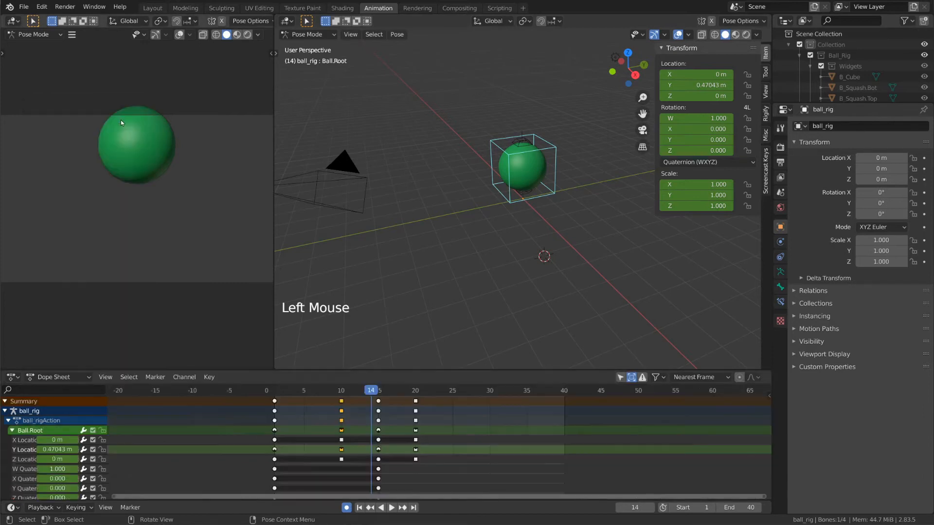
click(342, 407)
key(g)
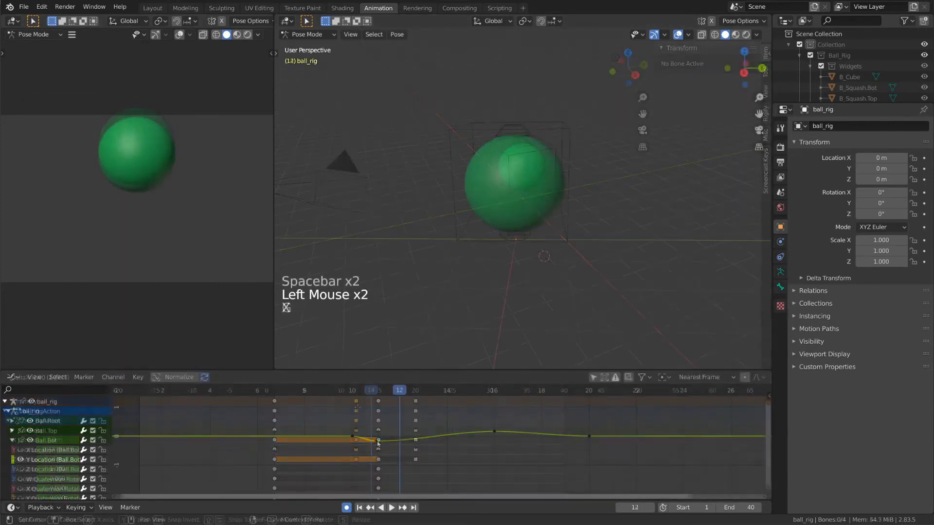
- Rotate the handles of the Ball.Bot Y Location keyframe near frame 11 in the Graph Editor
click(379, 441)
key(r)
key(r)
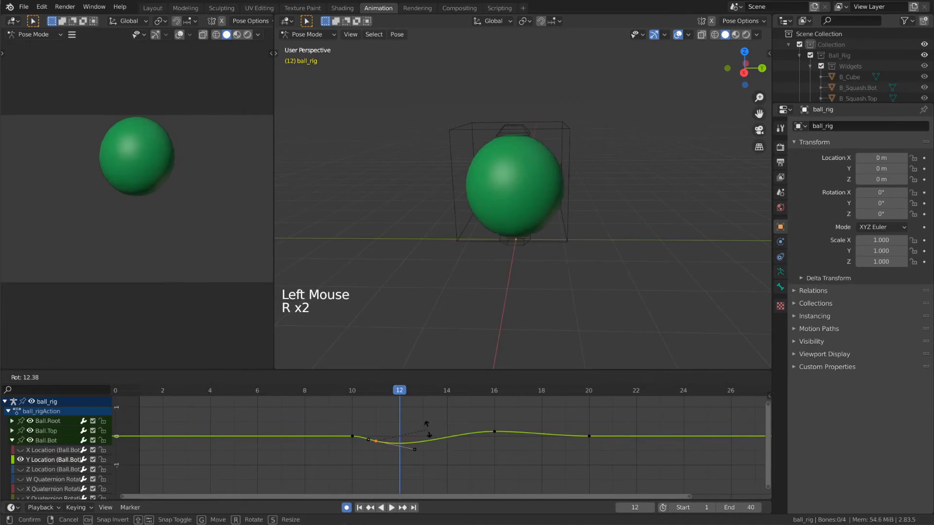
click(428, 430)
key(r)
click(437, 424)
- Play and pause the animation to check the ball's motion
key(space)
key(space)
key(space)
click(333, 395)
key(space)
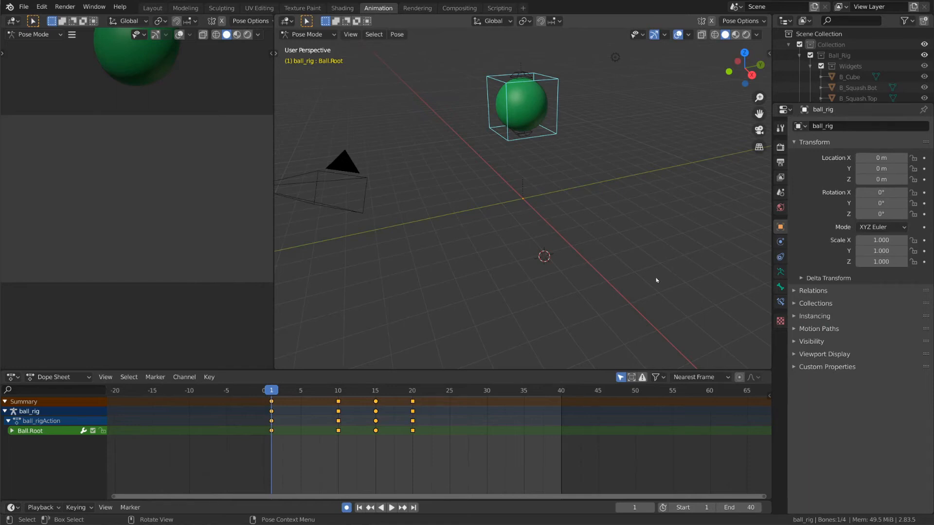
- Play the bounce while toggling between the Dope Sheet and Graph Editor, then stop playback in the Graph Editor
key(space)
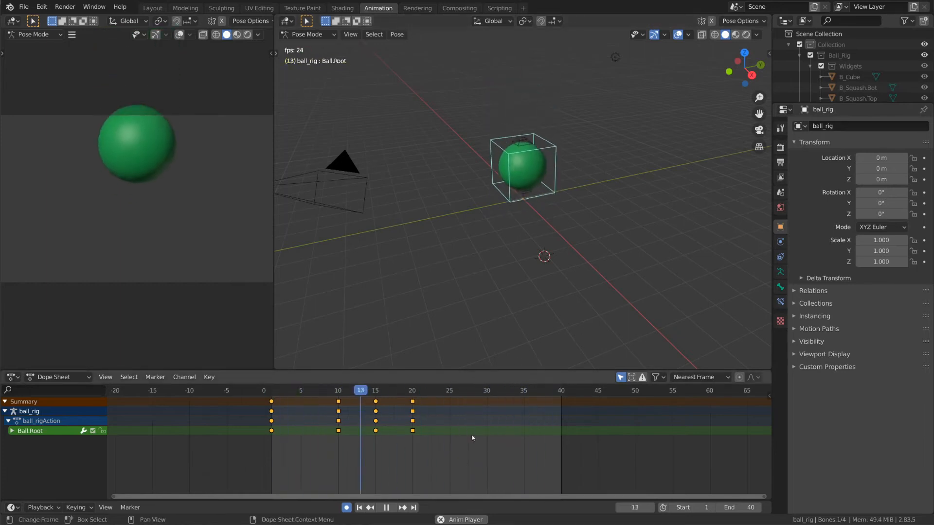
key(ctrl+Tab)
key(ctrl+Tab)
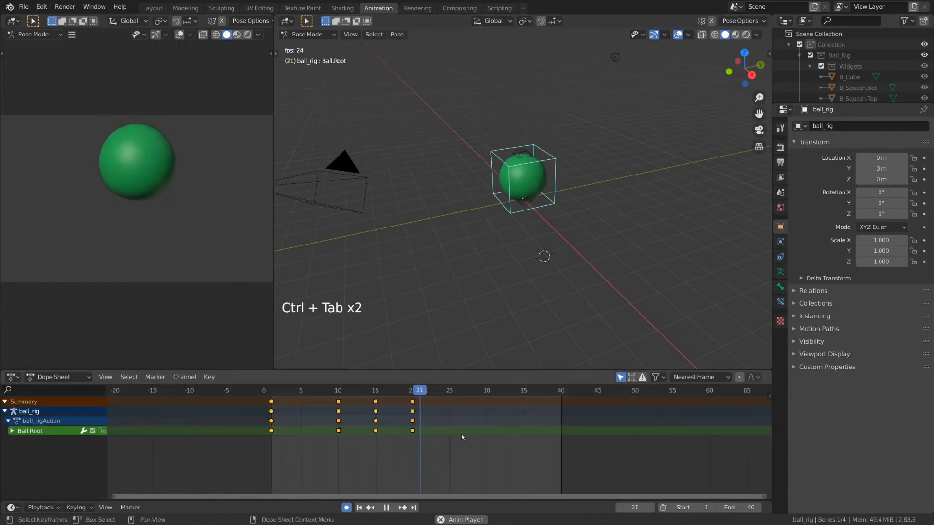
key(ctrl+Tab)
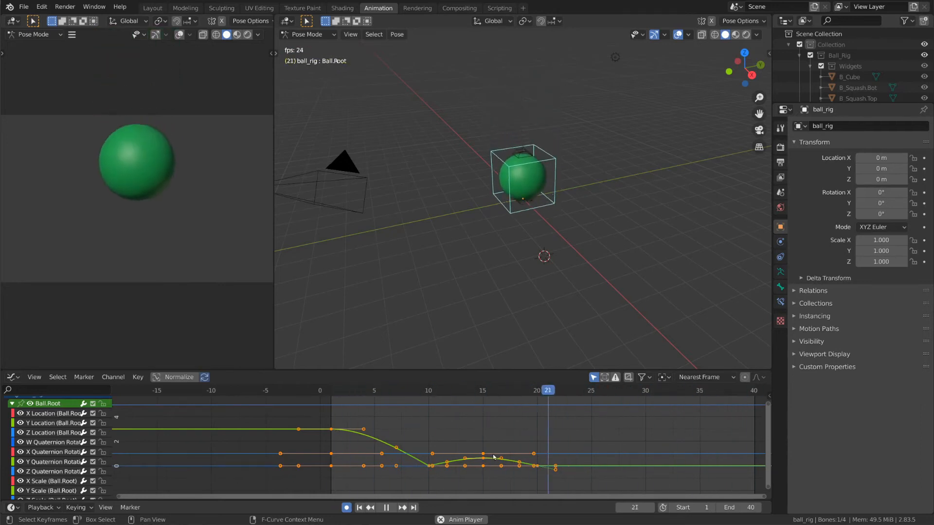
key(space)
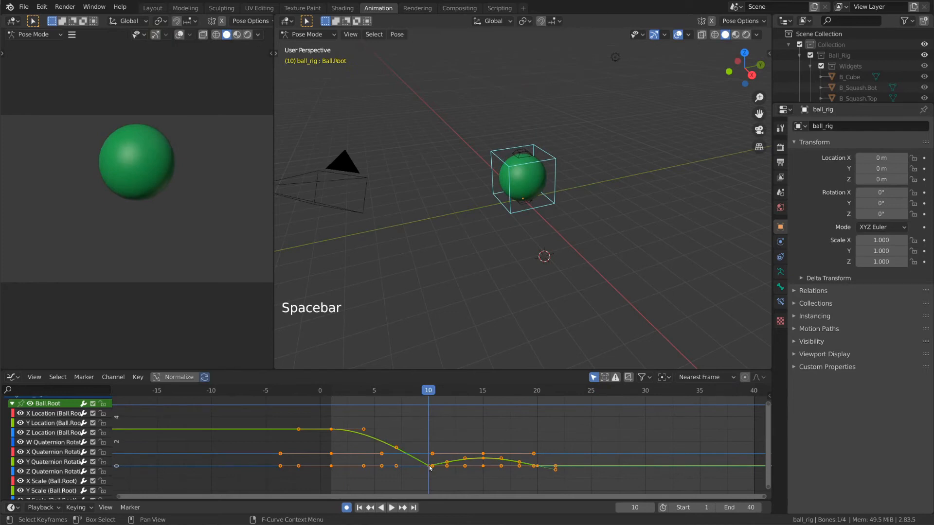
- Try to move the left handle of the Y Location keyframe at frame 10, and select the frame 1 keyframe
click(430, 466)
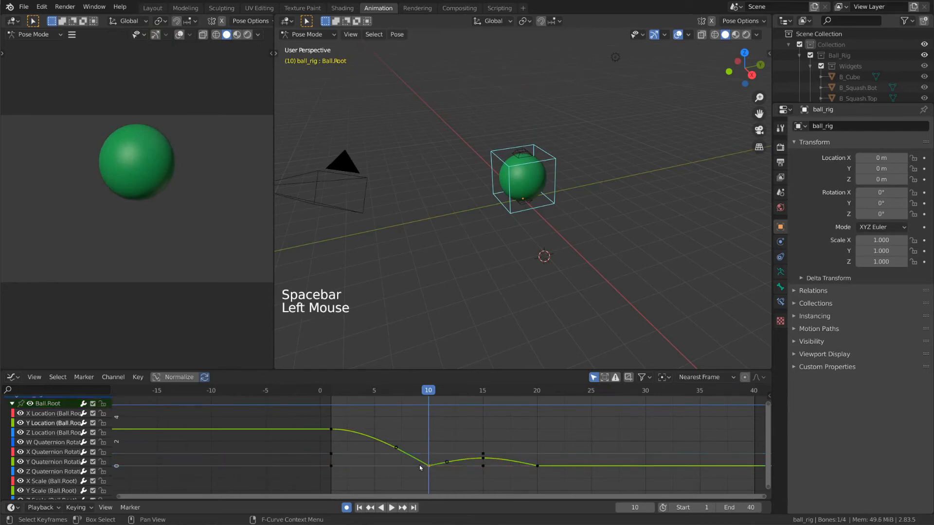
click(395, 448)
key(g)
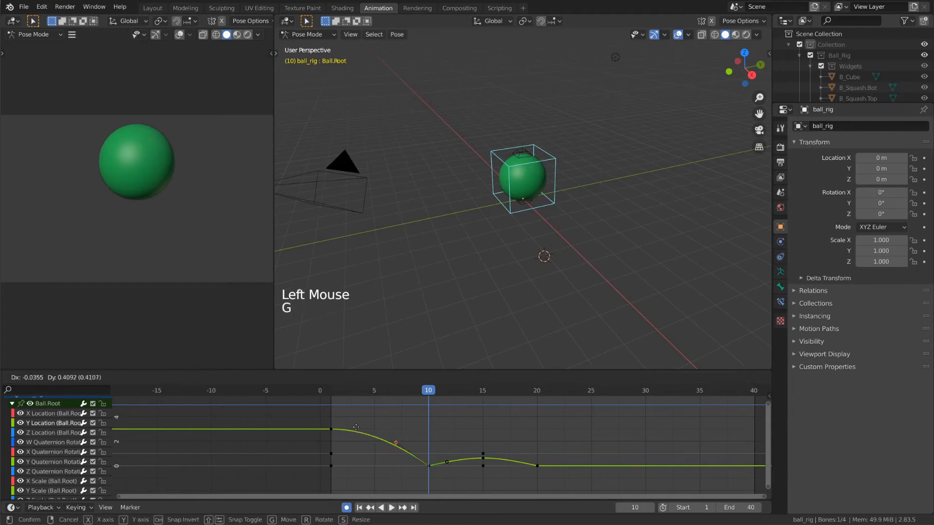
key(Escape)
click(332, 430)
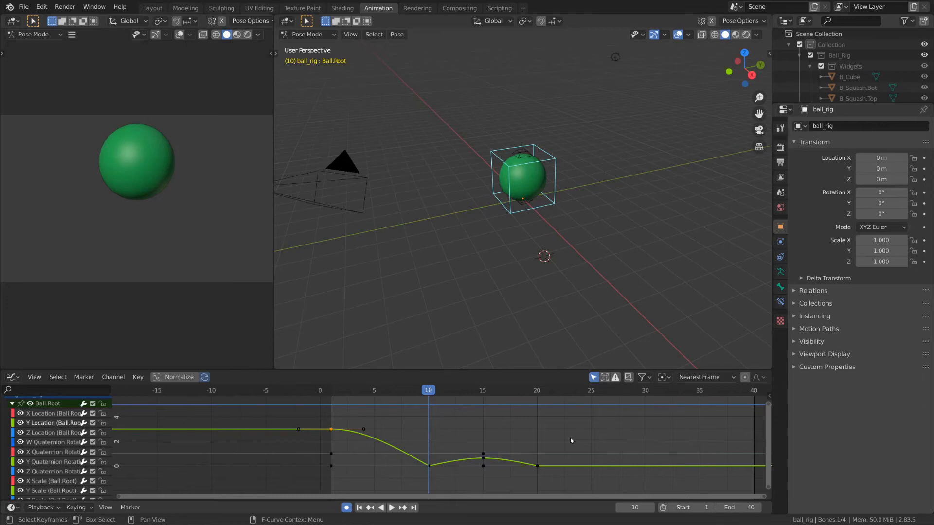
- Set the handle type of all Ball.Root keyframes to Auto Clamped
key(a)
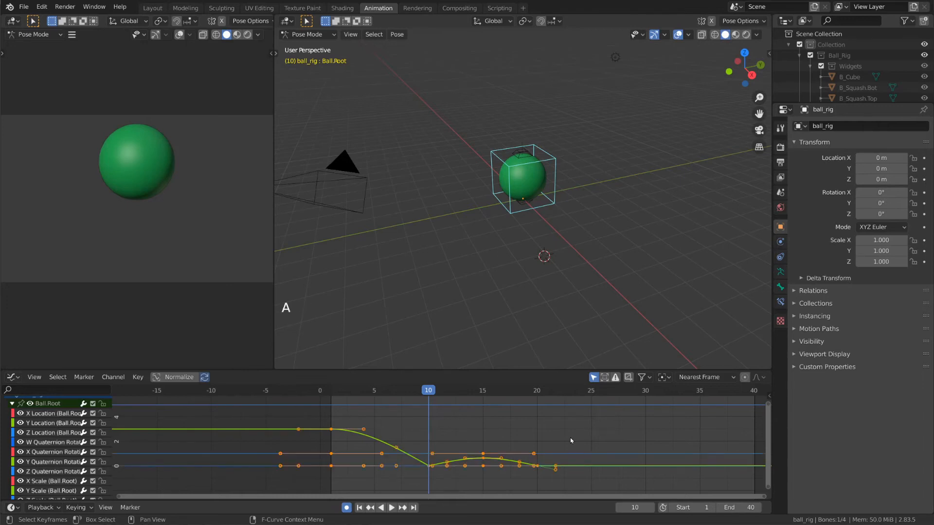
key(v)
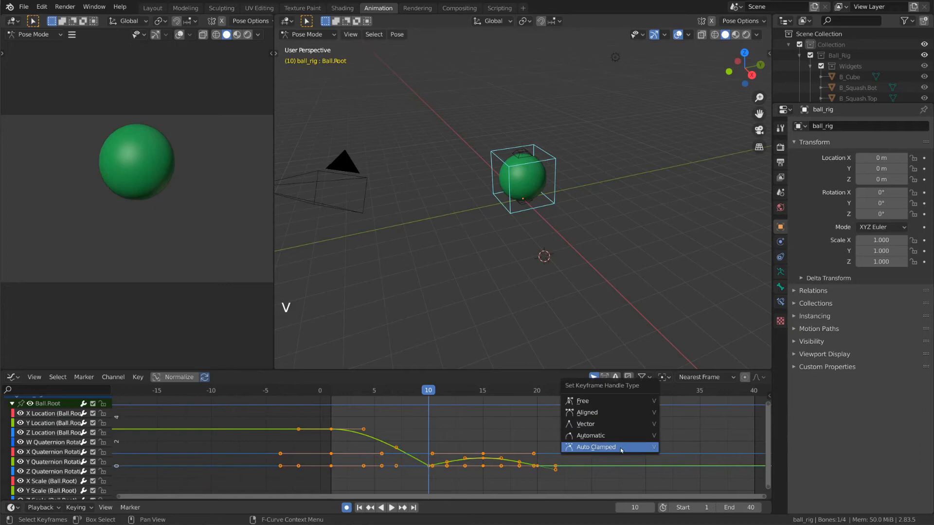
click(620, 447)
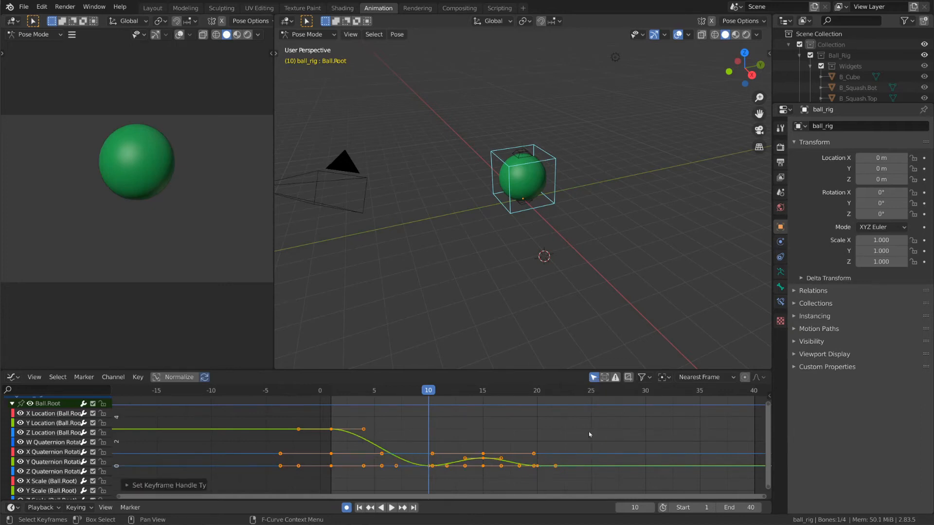
- Play the animation and scrub between frames 10 and 20 to examine the ball's ground contacts
key(space)
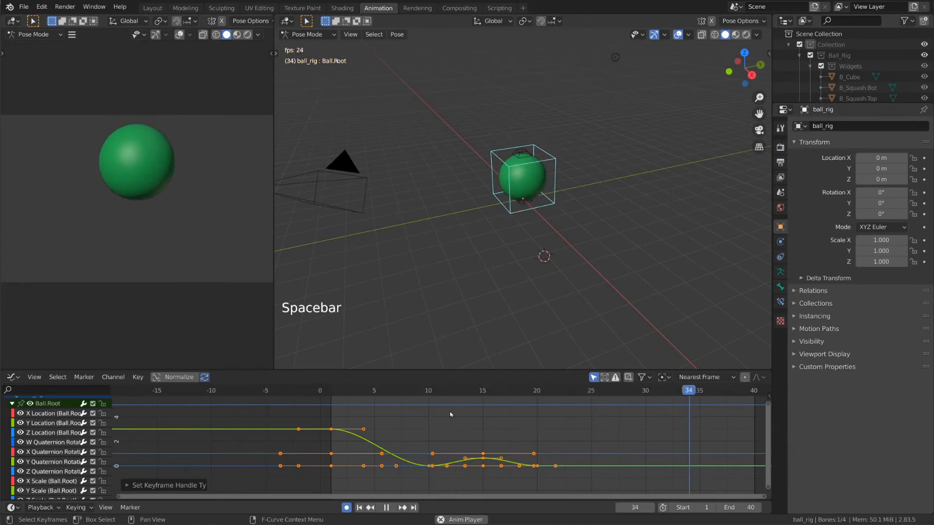
key(space)
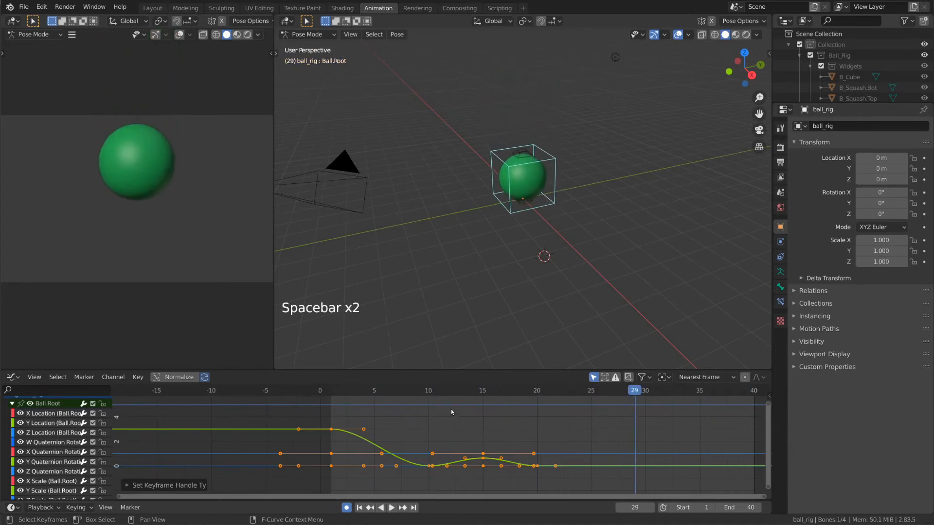
click(433, 390)
drag(432, 390, 536, 392)
click(428, 391)
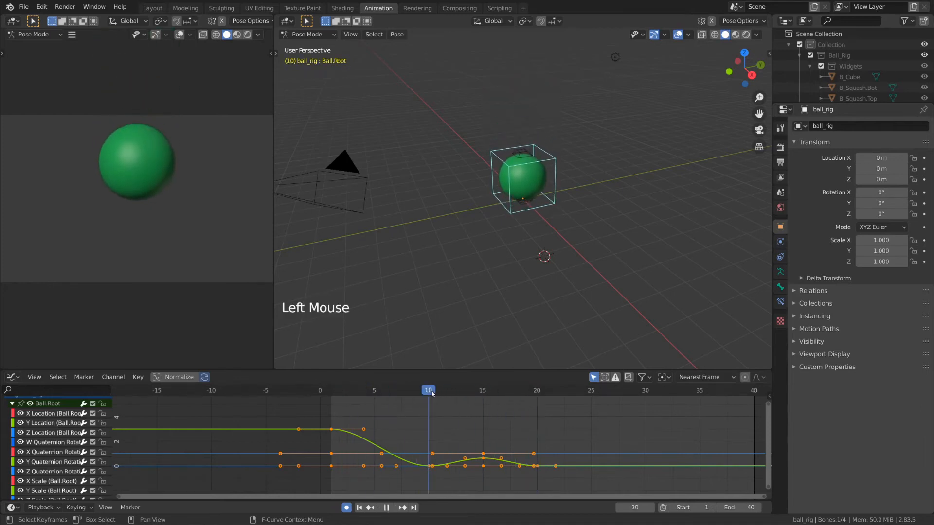
click(540, 392)
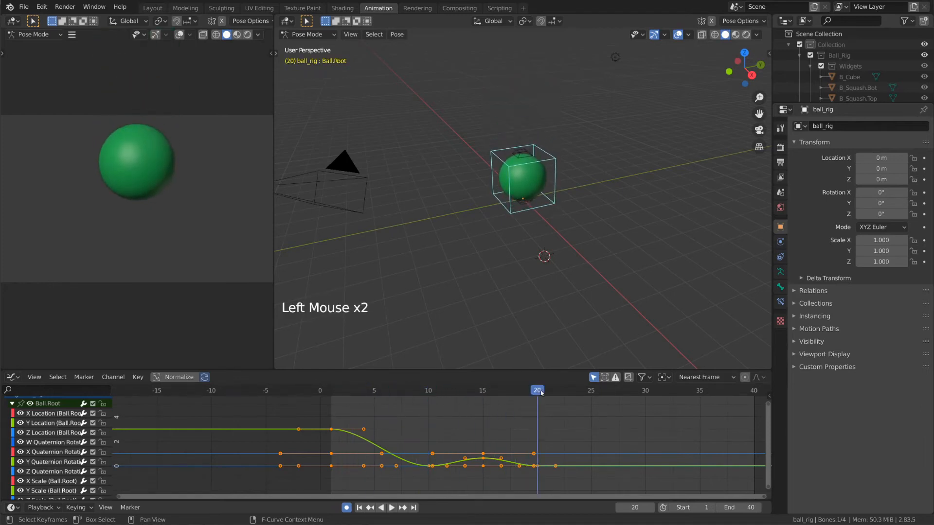
- Cycle through the overlapping Ball.Root keyframes one by one at frames 10, 1, 15 and 20
click(432, 465)
click(431, 465)
triple_click(430, 466)
triple_click(429, 466)
double_click(428, 466)
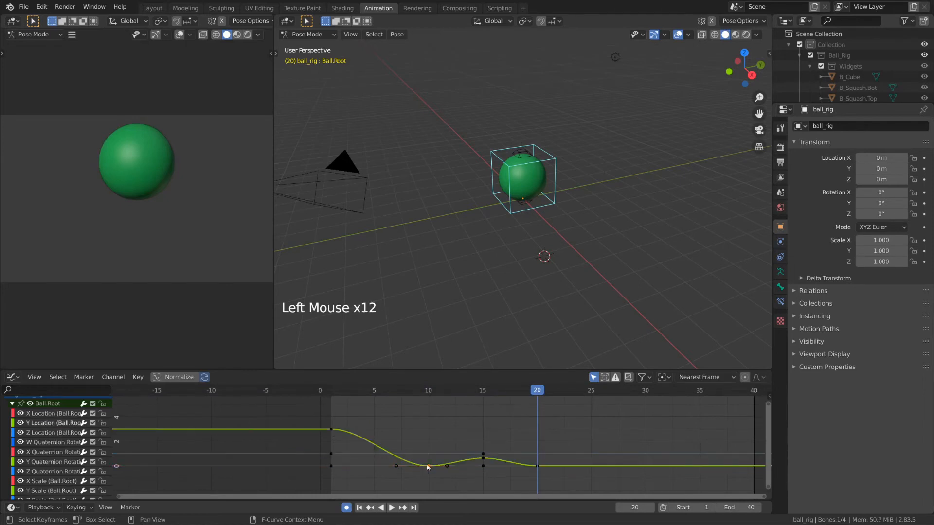
click(330, 430)
click(331, 453)
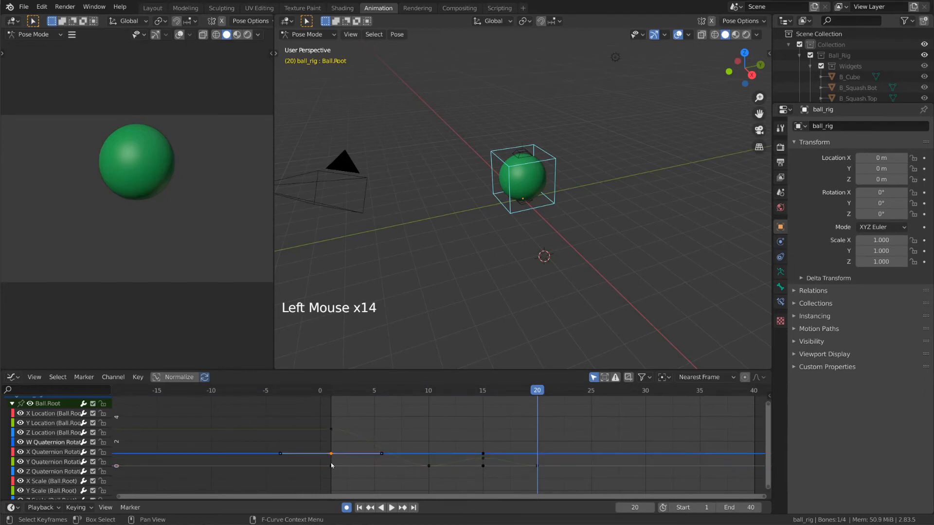
click(483, 465)
click(485, 465)
click(486, 466)
click(486, 467)
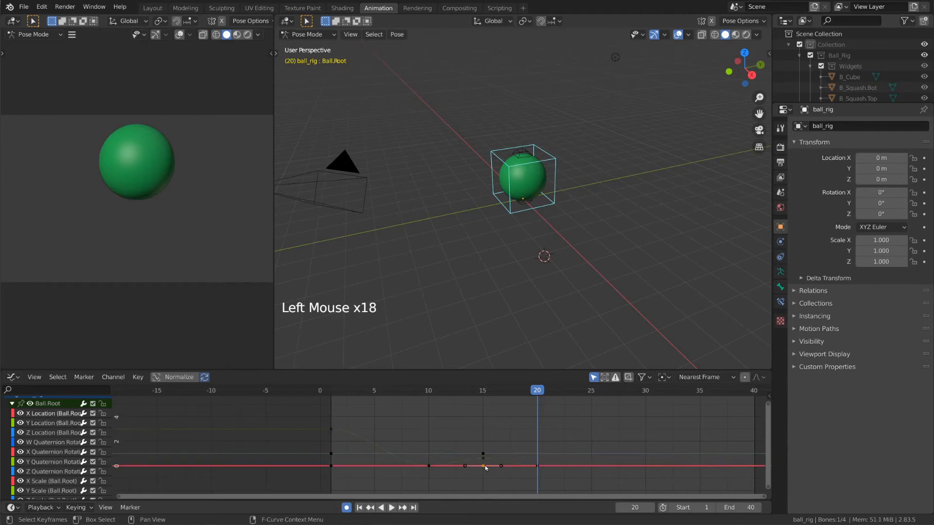
click(535, 467)
click(536, 467)
click(537, 468)
click(537, 467)
click(538, 468)
click(538, 468)
click(483, 456)
- Select whole columns of Ball.Root keyframes across all curves, trying frames 15, 1, 10 and 20 in turn
key(alt)
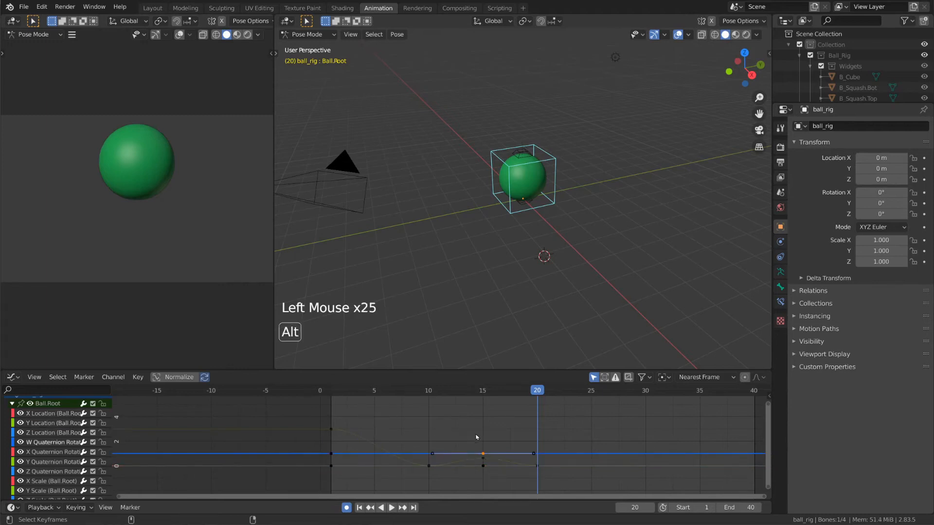
alt+click(483, 461)
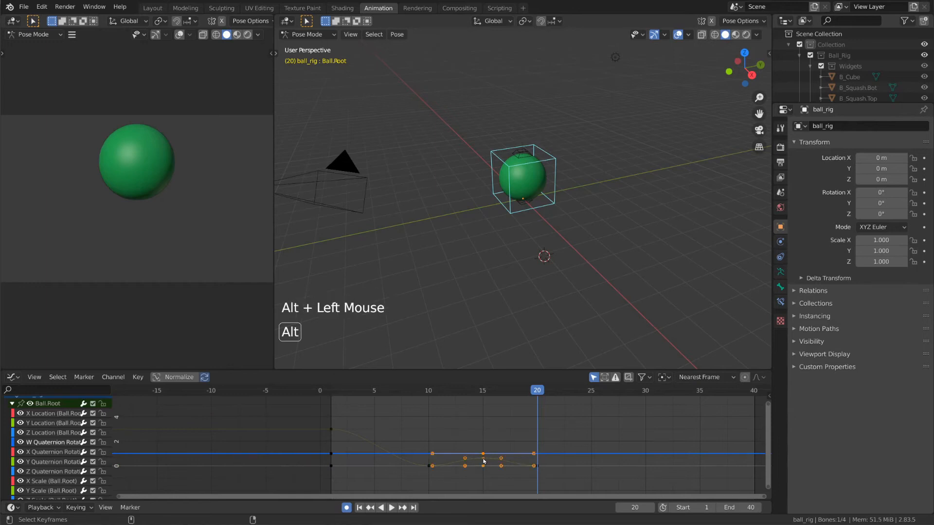
alt+click(331, 430)
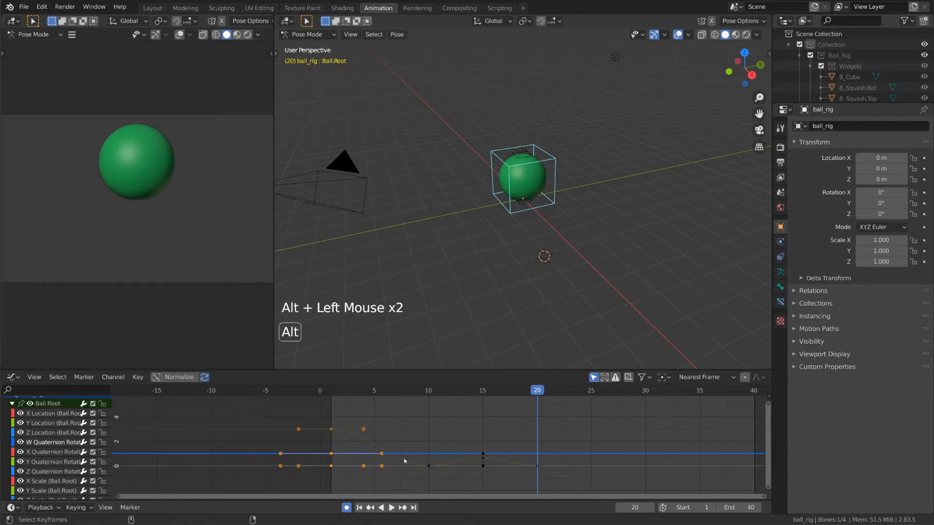
alt+click(430, 467)
alt+click(484, 460)
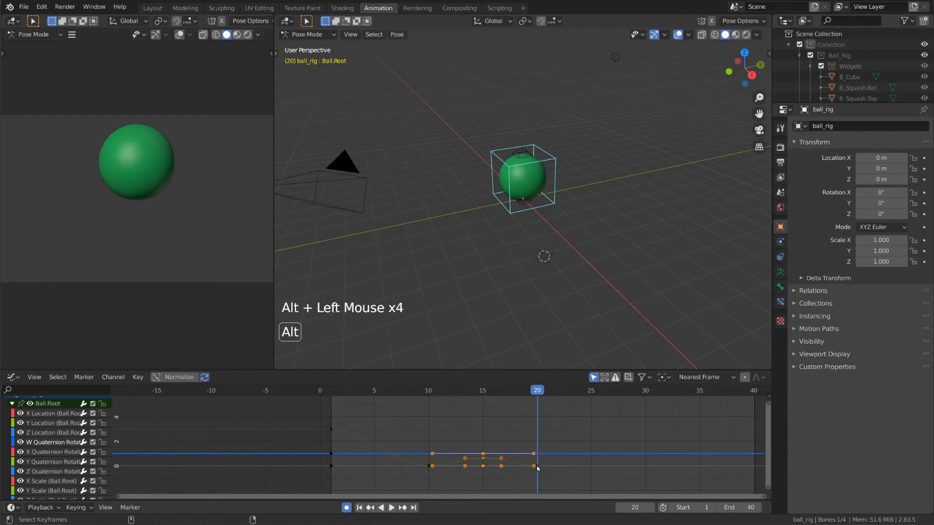
alt+click(537, 468)
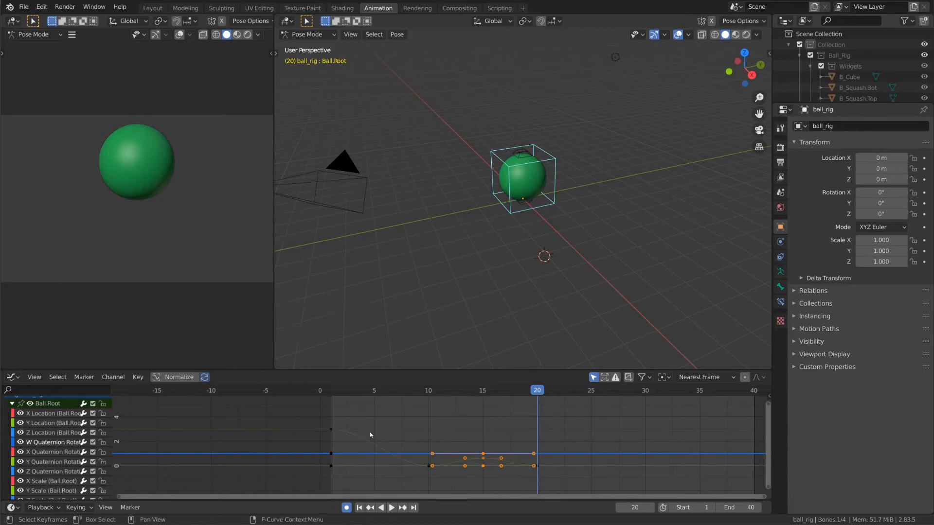
- Set the handle type of all keyframes at frames 10 and 20 to Vector, and play the animation
alt+click(431, 466)
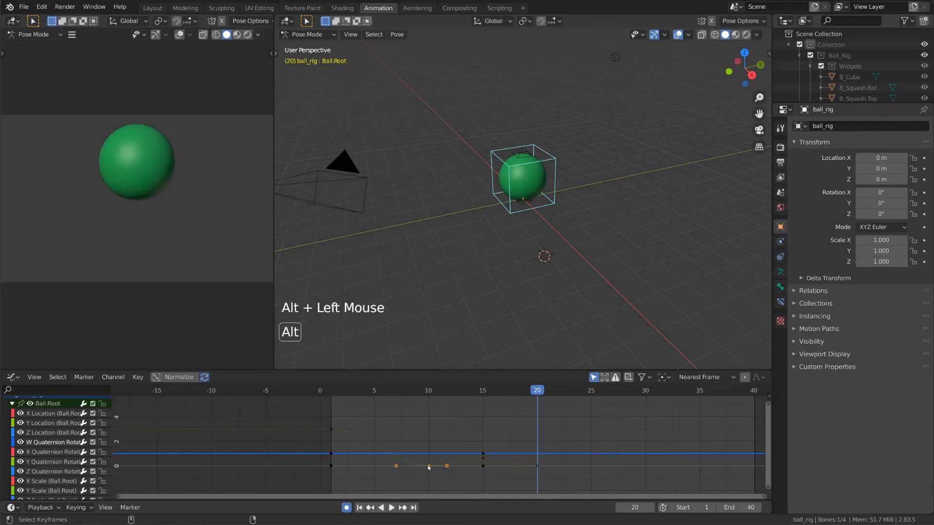
alt+shift+click(536, 468)
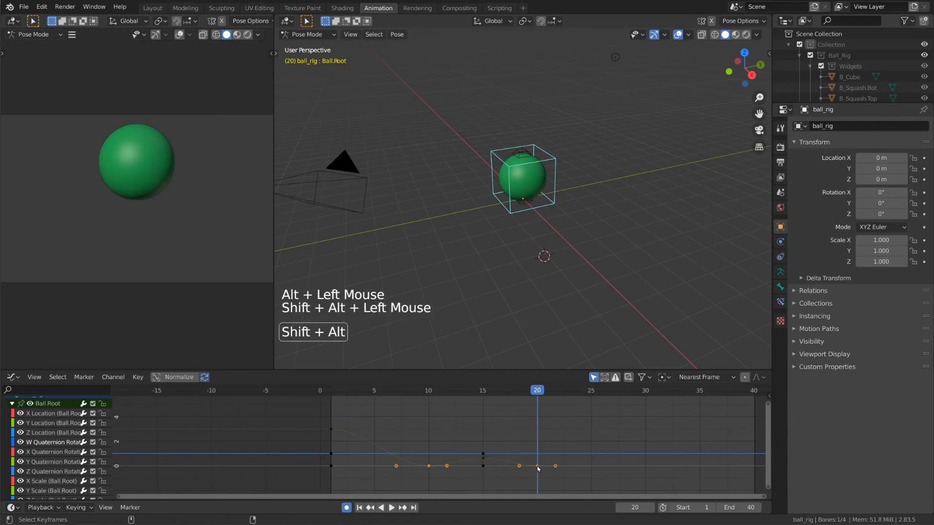
key(v)
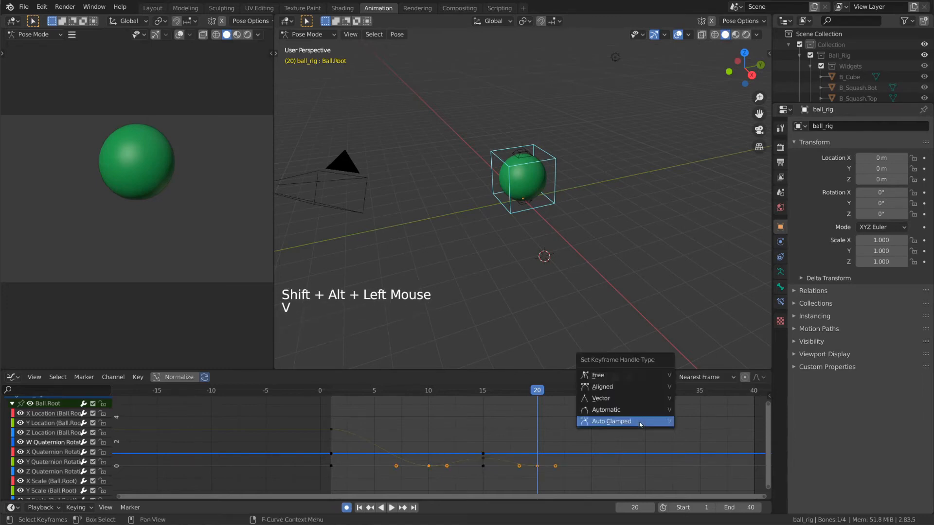
click(638, 401)
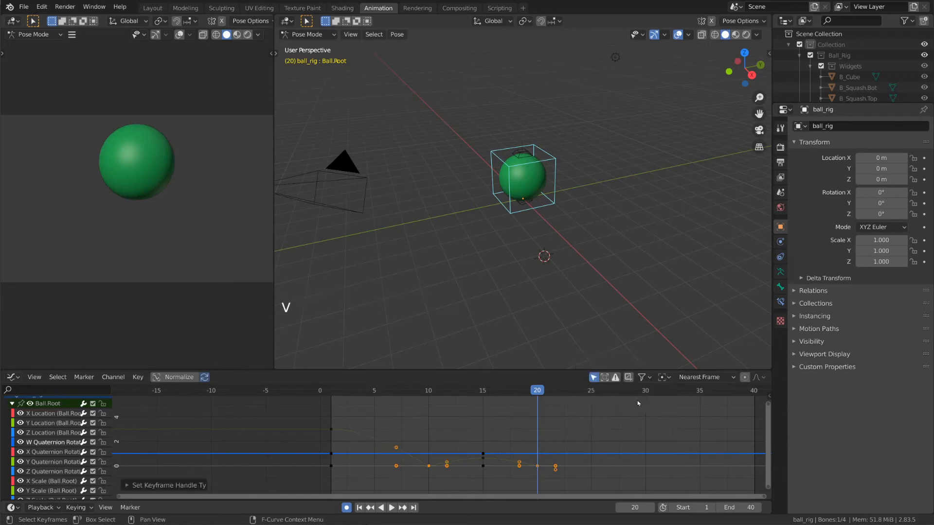
key(space)
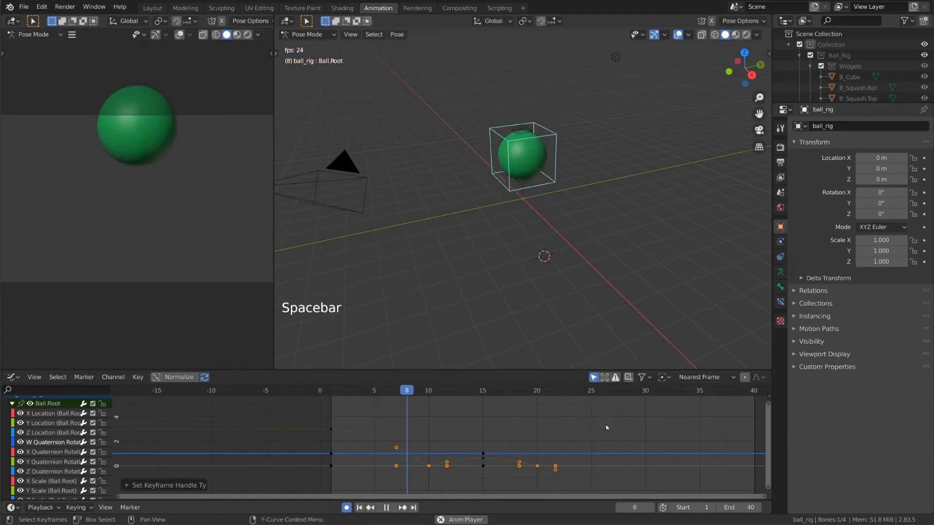
- Select the Y Location keyframe at frame 1, replay the bounce to examine its motion, and return to frame 1
key(space)
click(331, 430)
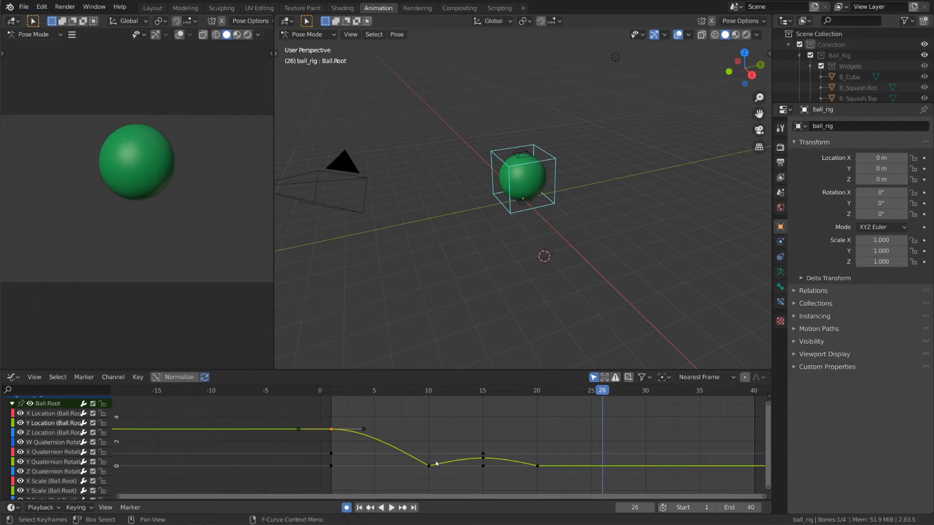
key(space)
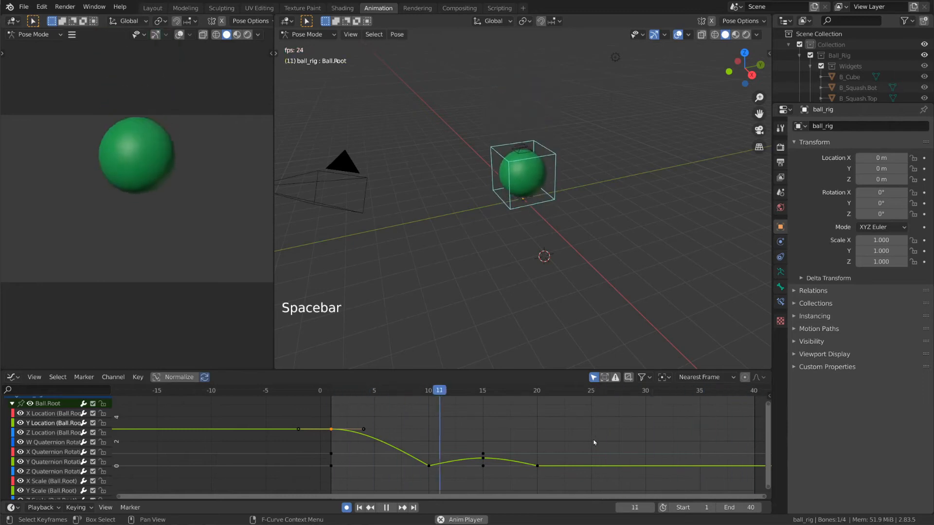
key(space)
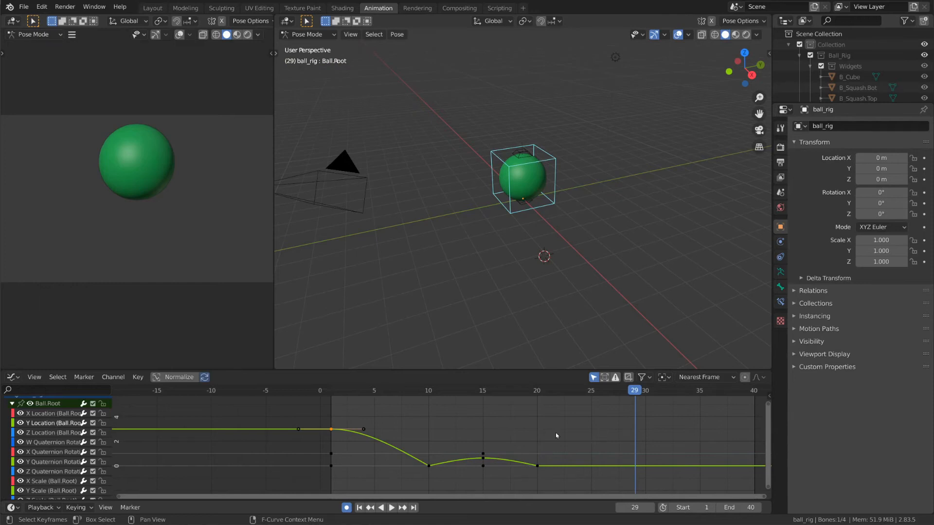
key(space)
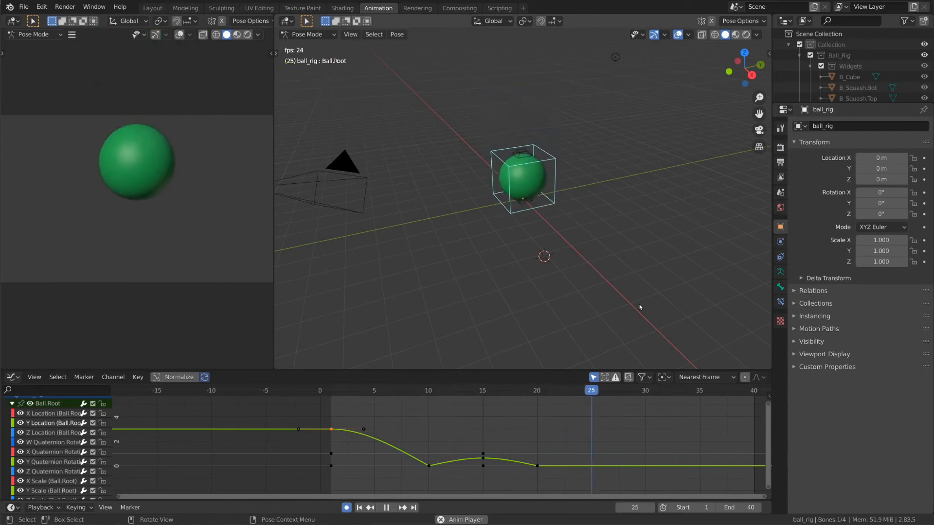
key(space)
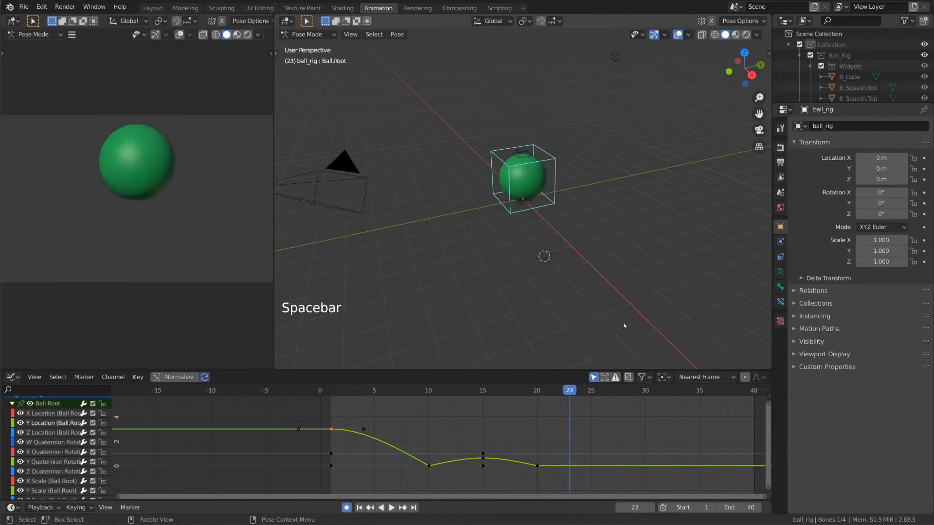
drag(571, 393, 330, 393)
- Frame all curves in the Graph Editor to view the whole Y Location curve
scroll(388, 431, up, 5)
scroll(388, 431, up, 1)
middle_drag(388, 430, 287, 426)
scroll(452, 434, up, 10)
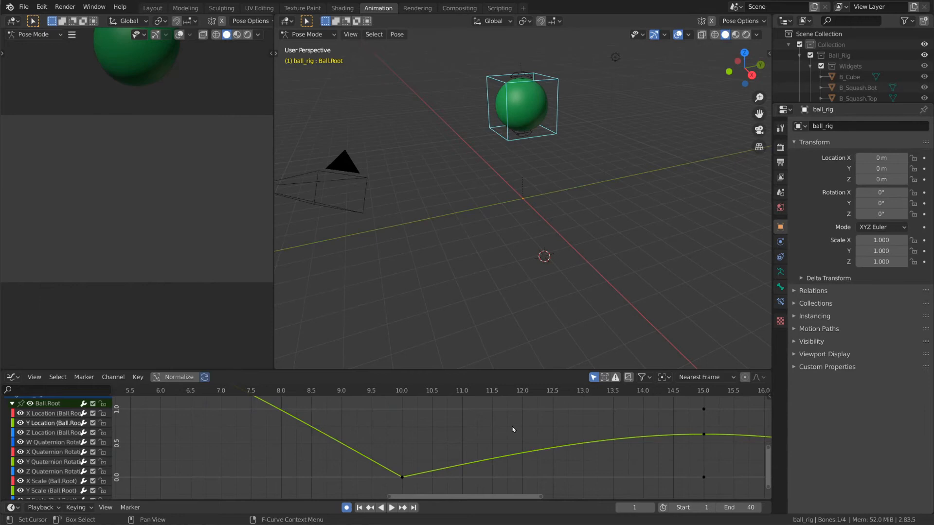
key(Home)
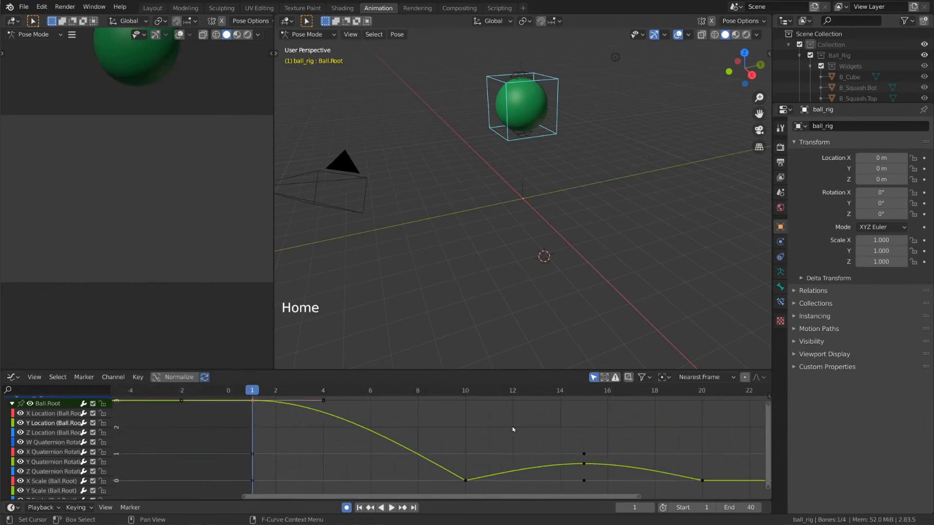
click(34, 376)
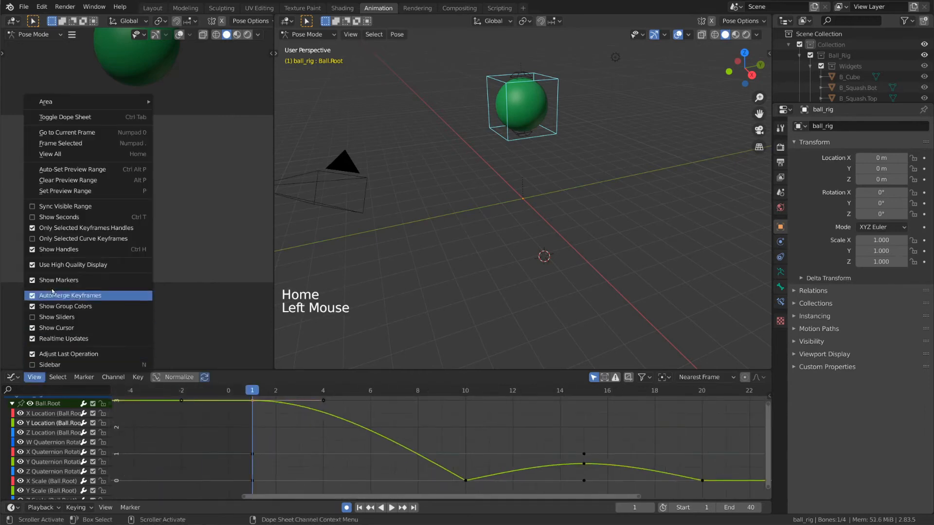
click(90, 154)
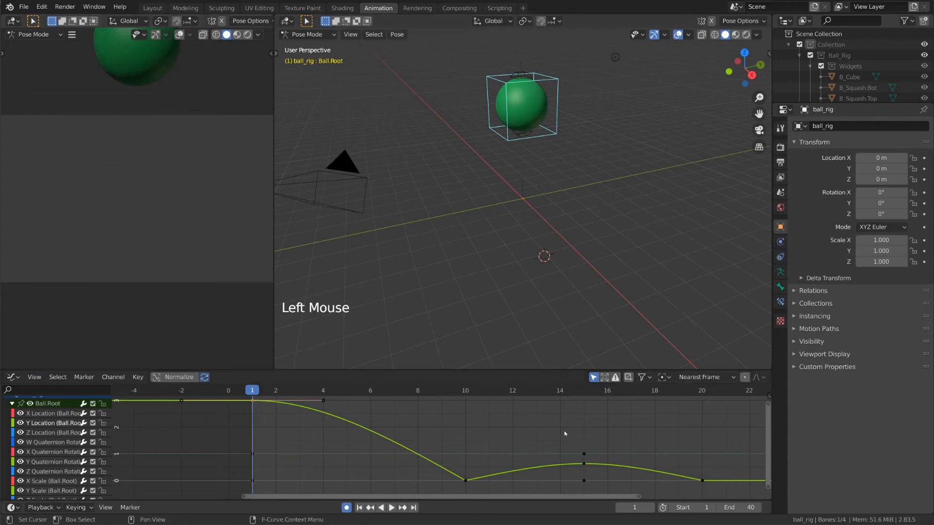
scroll(586, 443, down, 4)
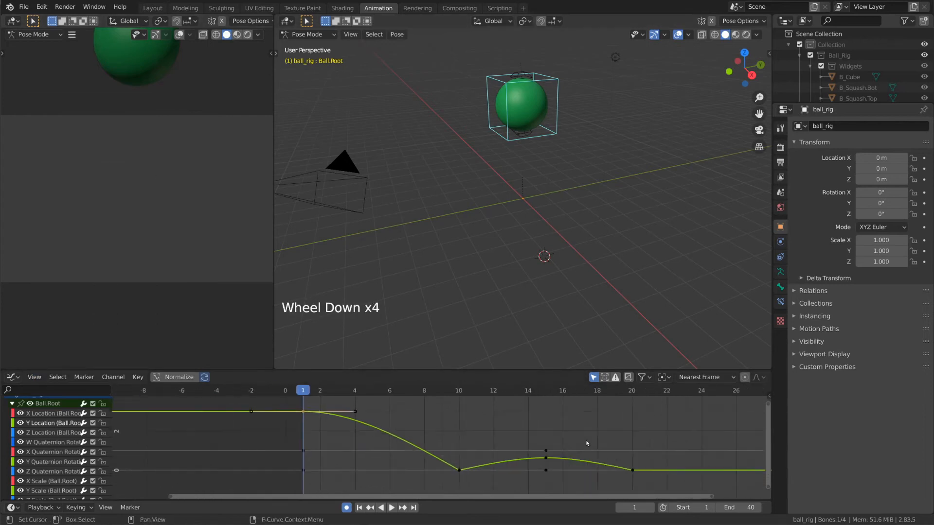
- Collapse and expand the Ball.Root channel group to compare its folded and unfolded lists
click(11, 403)
scroll(29, 424, up, 2)
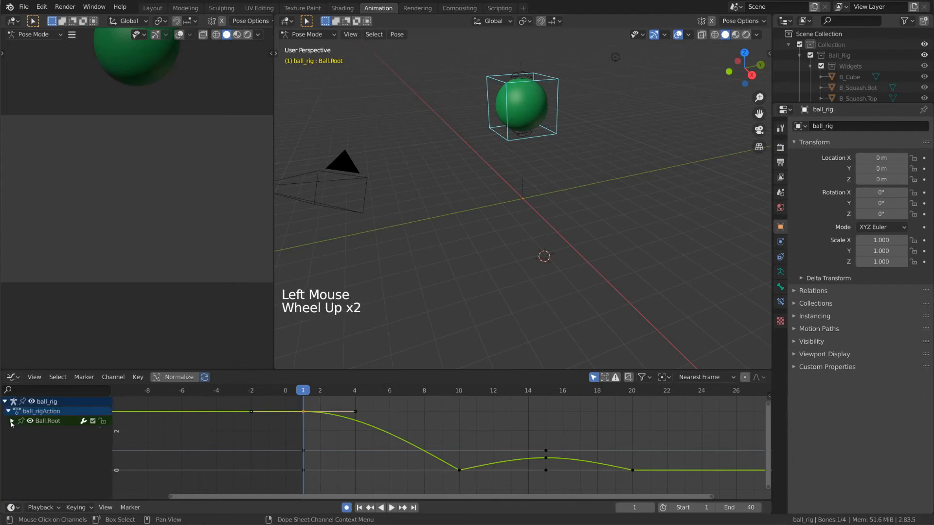
click(12, 421)
click(11, 422)
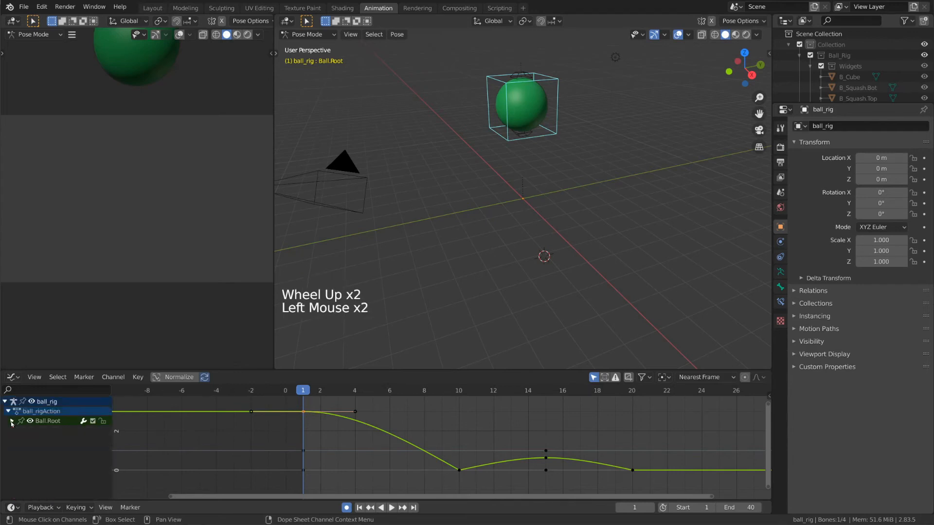
click(12, 421)
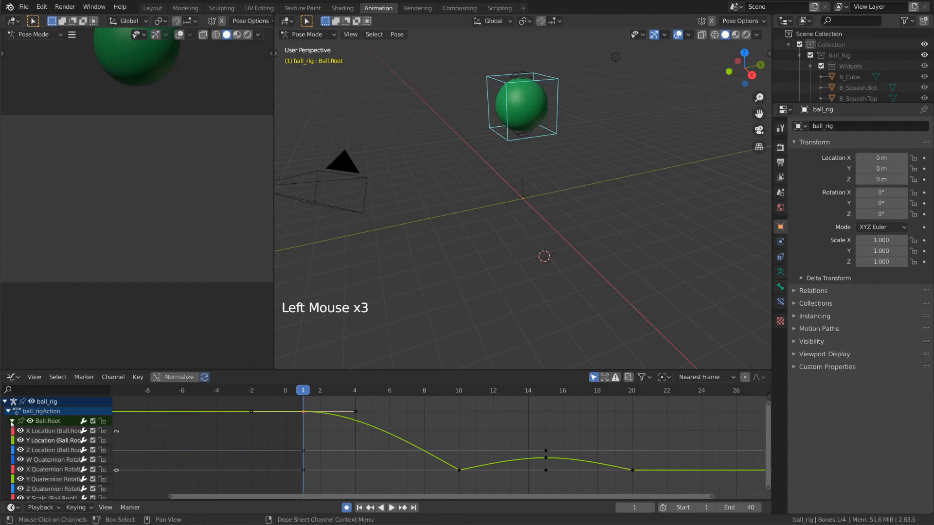
click(11, 421)
click(9, 412)
click(9, 412)
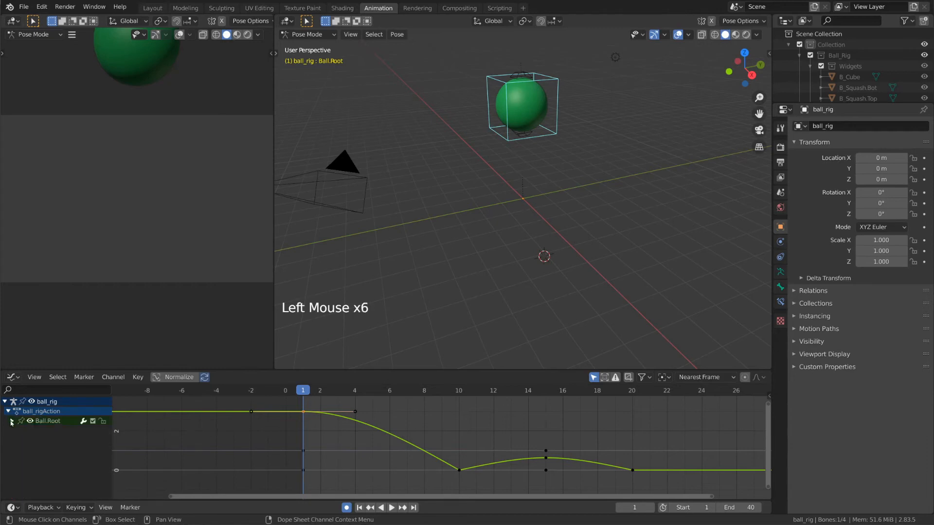
- Expand the Ball.Root group with the Expand Channels command, testing Collapse Channels in between
key(KP_Add)
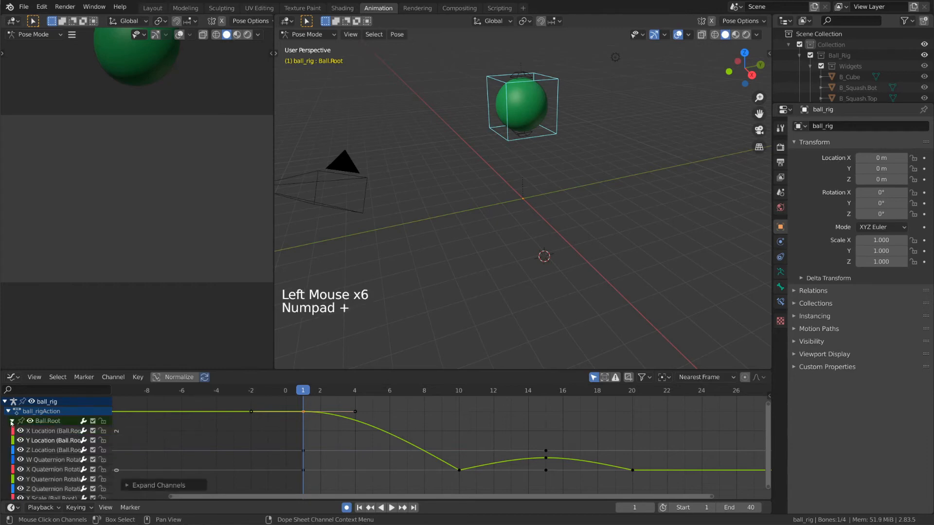
key(KP_Subtract)
key(KP_Add)
key(KP_Add)
key(KP_Add)
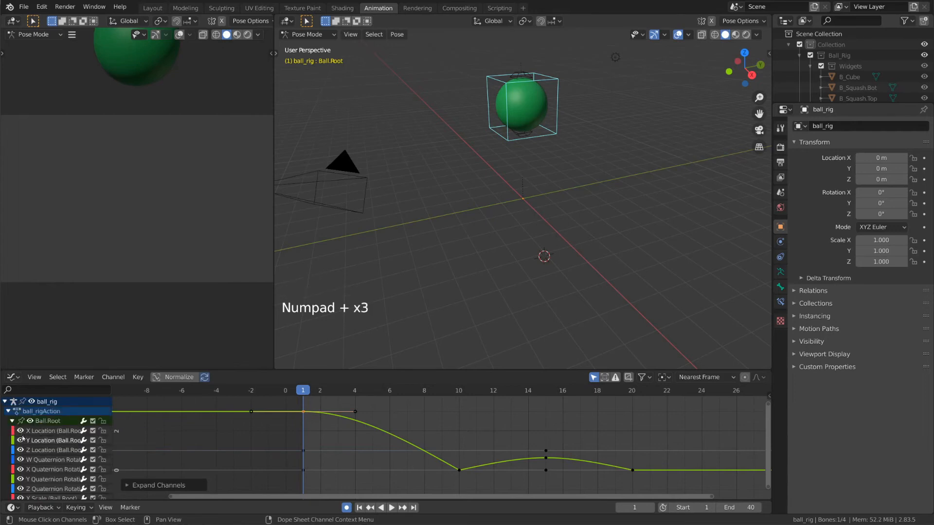
- Select the X, Y and Z Location channels in turn to examine each curve, ending on X Location
click(50, 432)
click(47, 440)
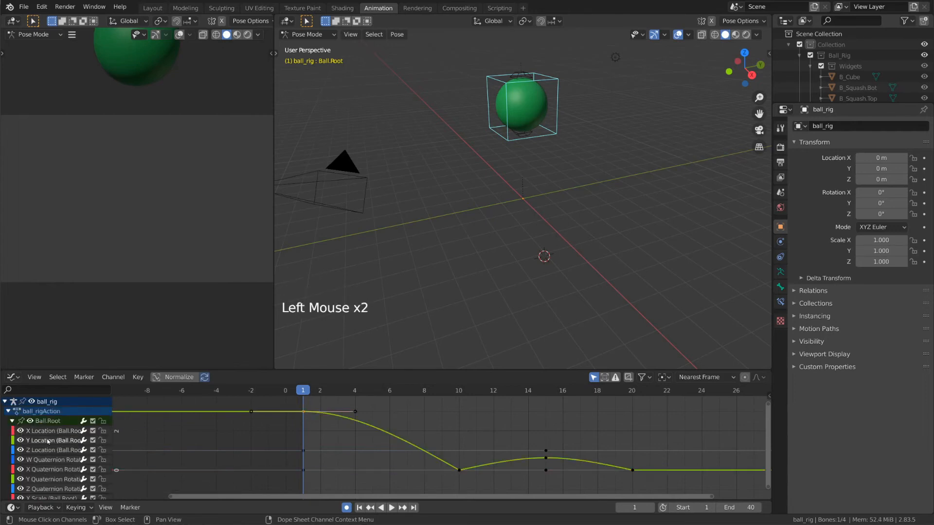
click(46, 449)
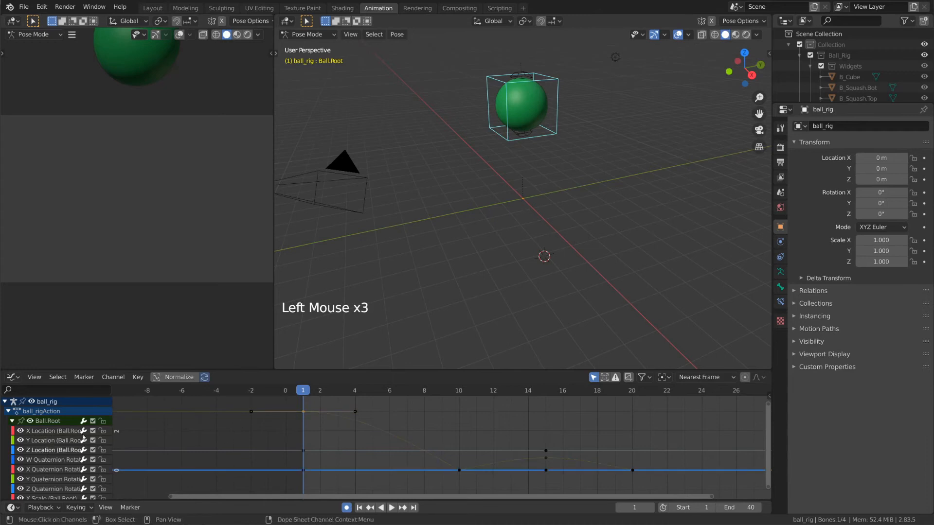
click(57, 433)
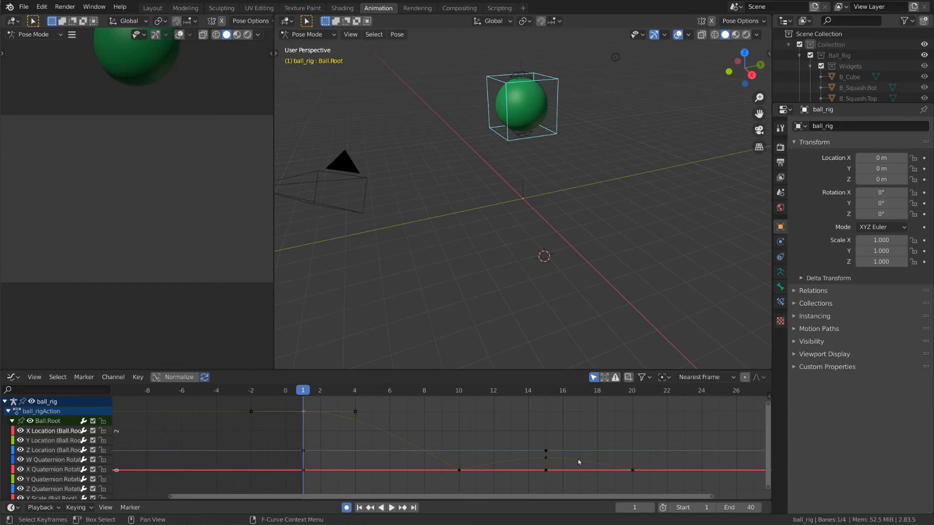
- Select the Y Location curve's keyframes at frames 10, 15 and 20 one after another
scroll(568, 455, down, 3)
middle_drag(569, 455, 512, 446)
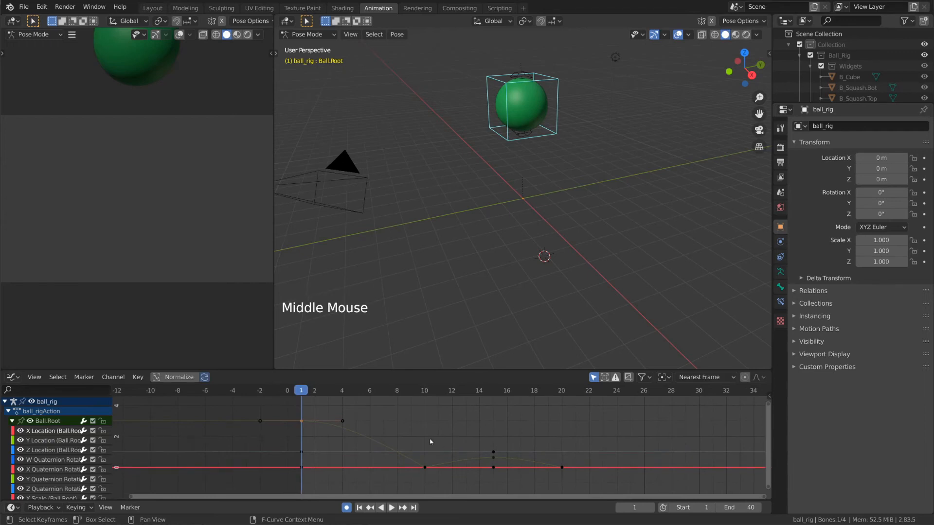
click(427, 467)
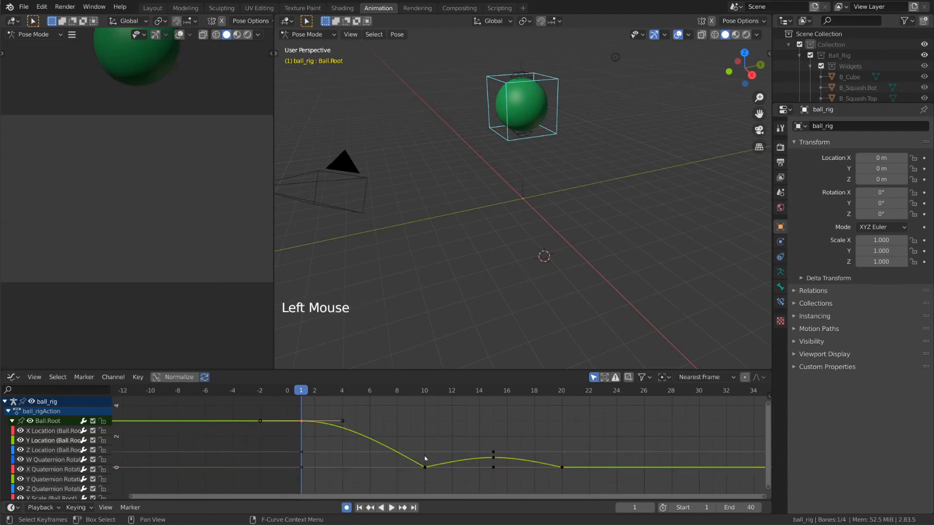
click(427, 467)
click(427, 468)
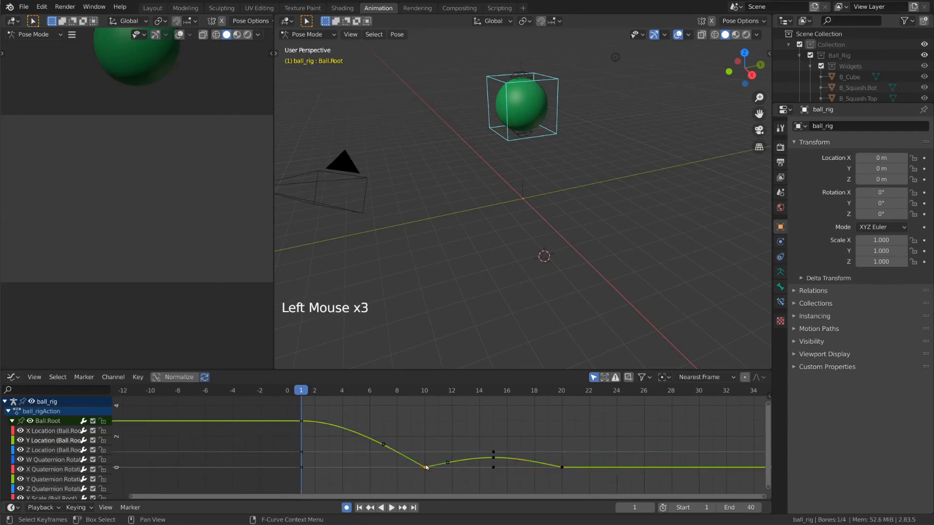
click(493, 458)
click(564, 468)
click(563, 468)
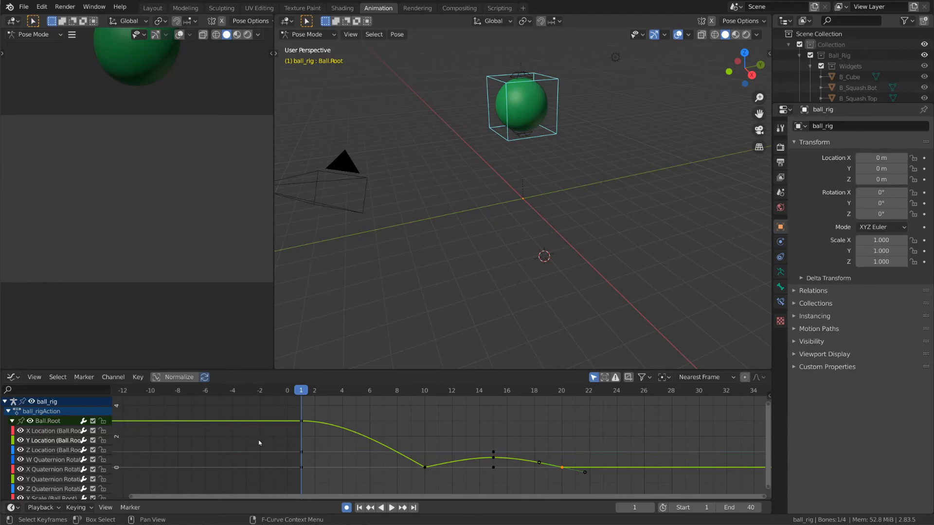
- Go through the Location and W, X and Y Quaternion Rotation channels one by one, then select Y Location
click(61, 434)
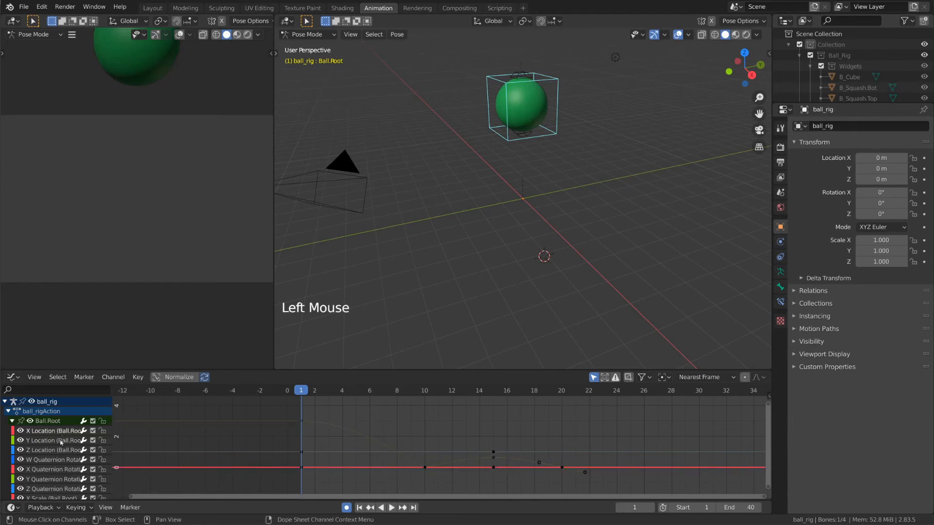
click(61, 440)
click(59, 451)
click(56, 459)
click(56, 469)
click(55, 480)
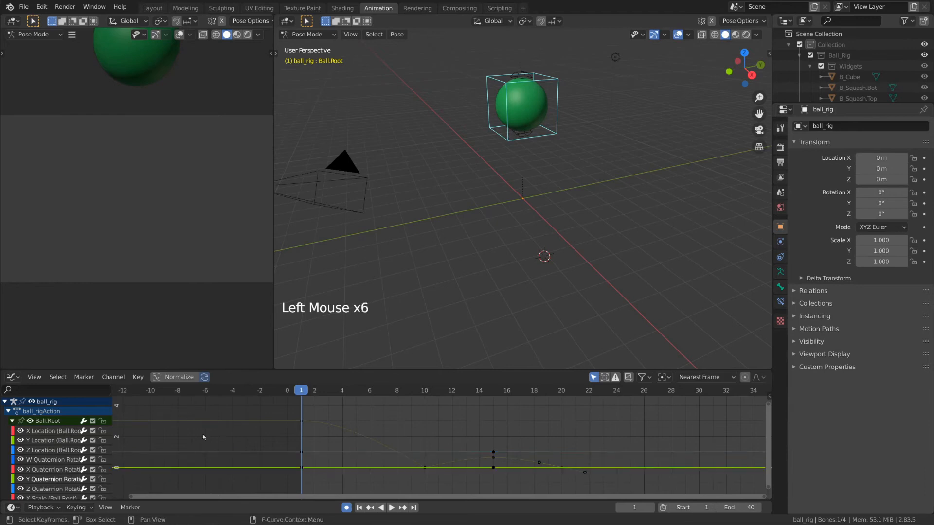
click(41, 445)
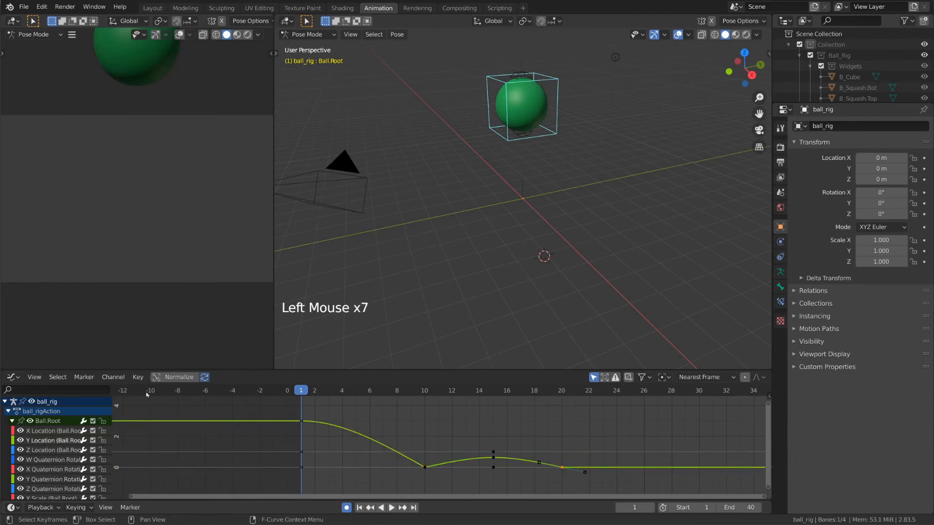
- Hide all unselected curves so that only the Y Location curve stays in view
click(113, 378)
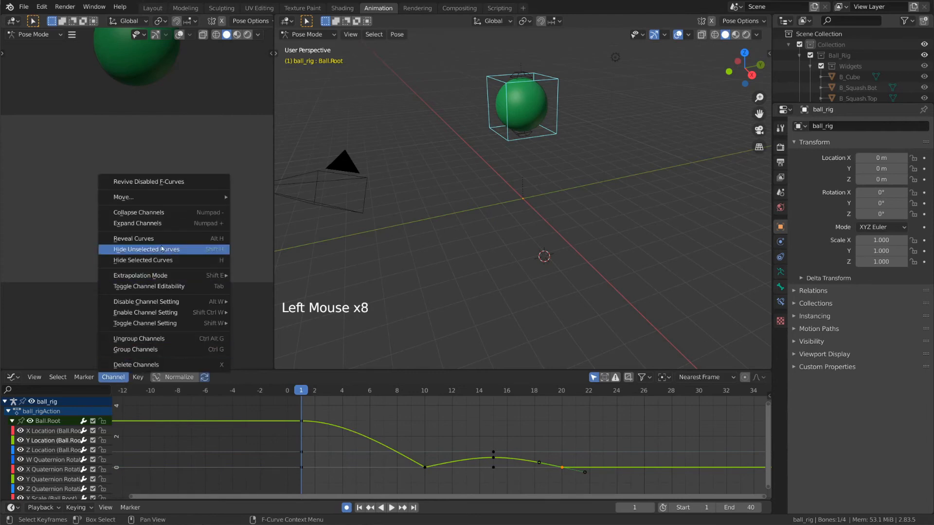
click(207, 250)
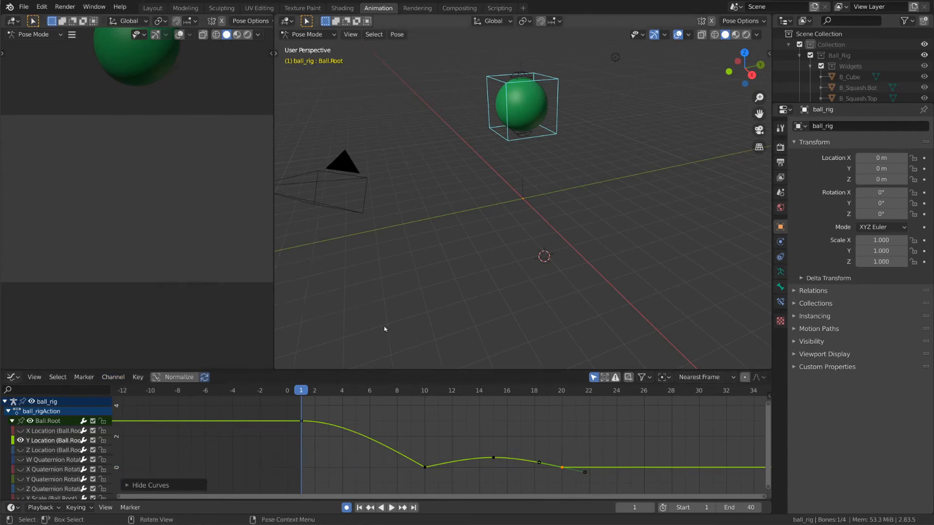
key(shift+h)
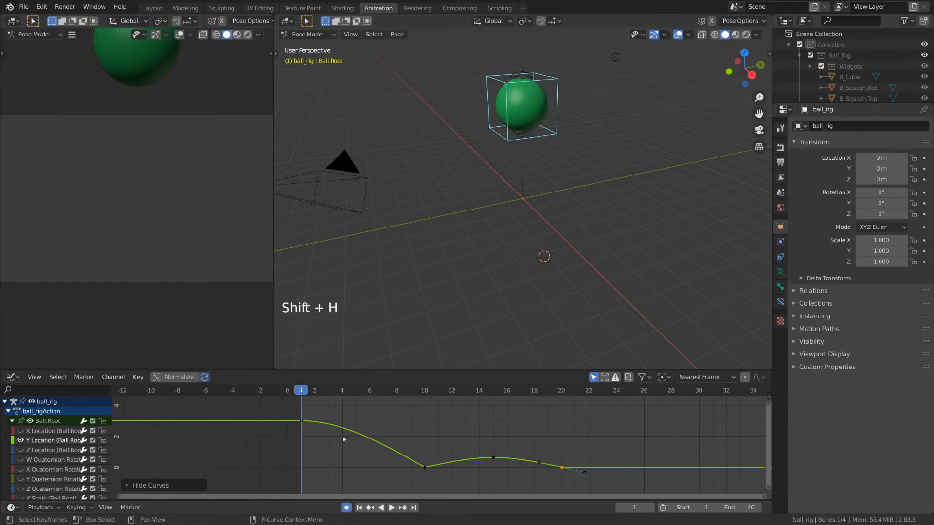
scroll(605, 438, down, 8)
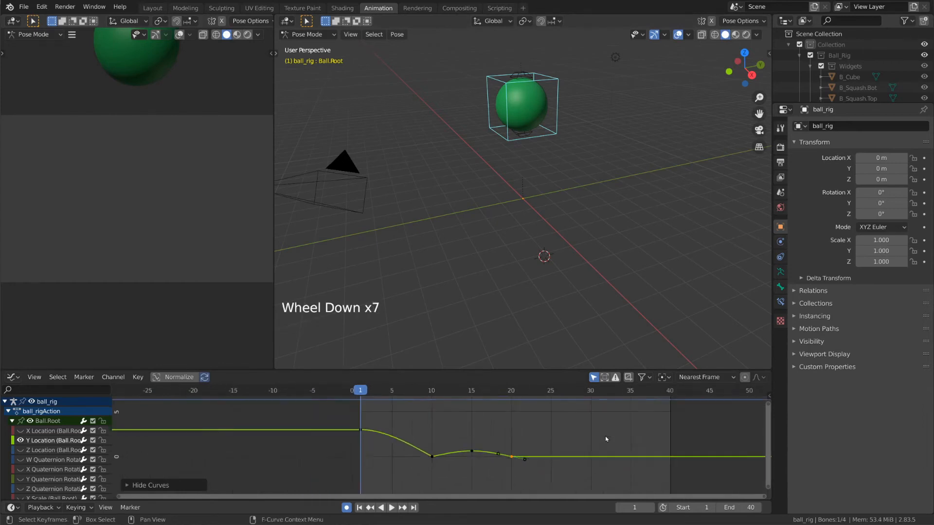
scroll(605, 438, up, 5)
scroll(606, 439, up, 3)
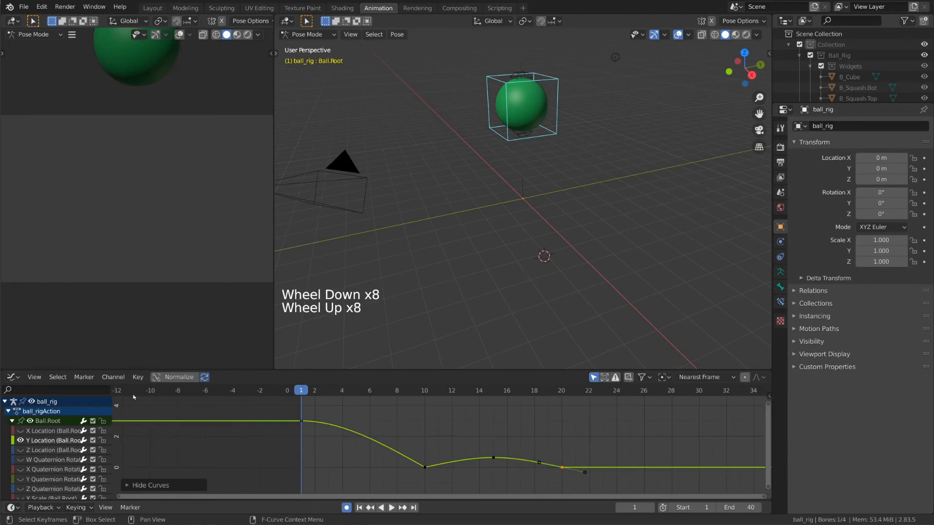
- Reveal all hidden Ball.Root curves
click(112, 377)
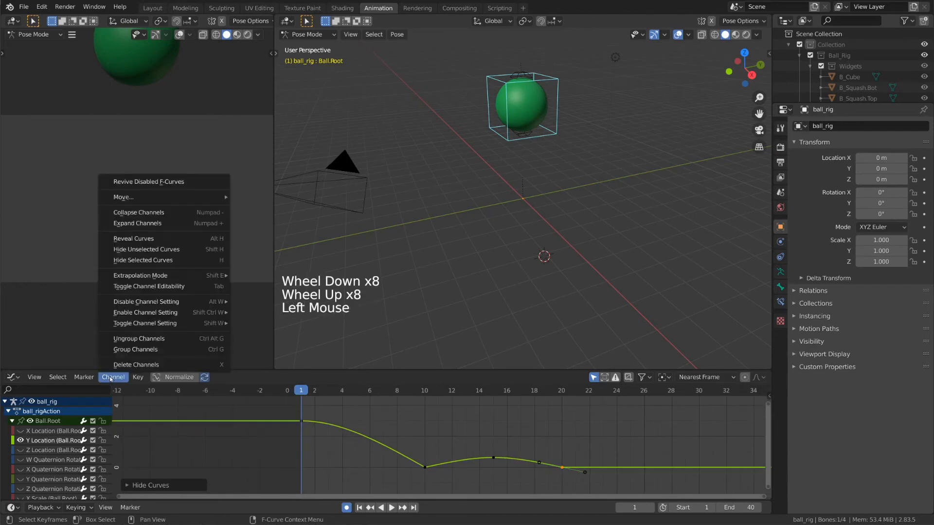
click(153, 240)
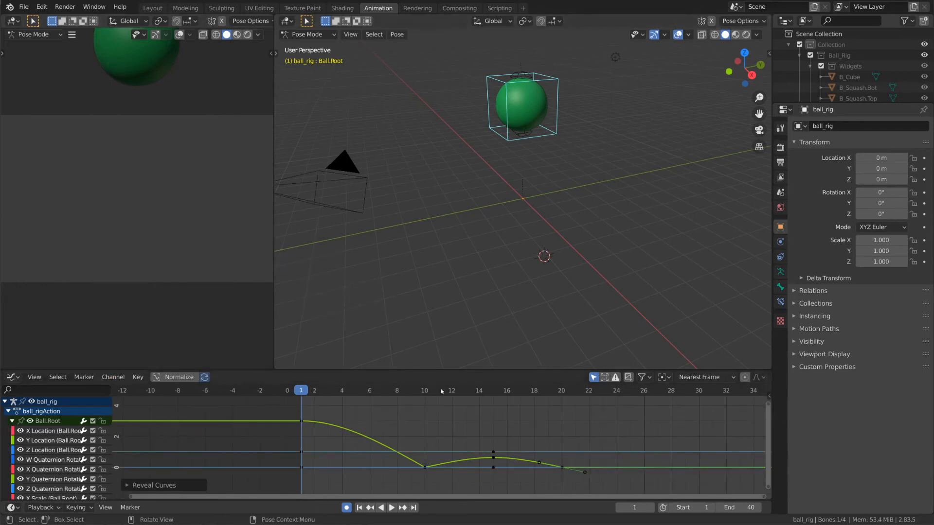
key(alt+h)
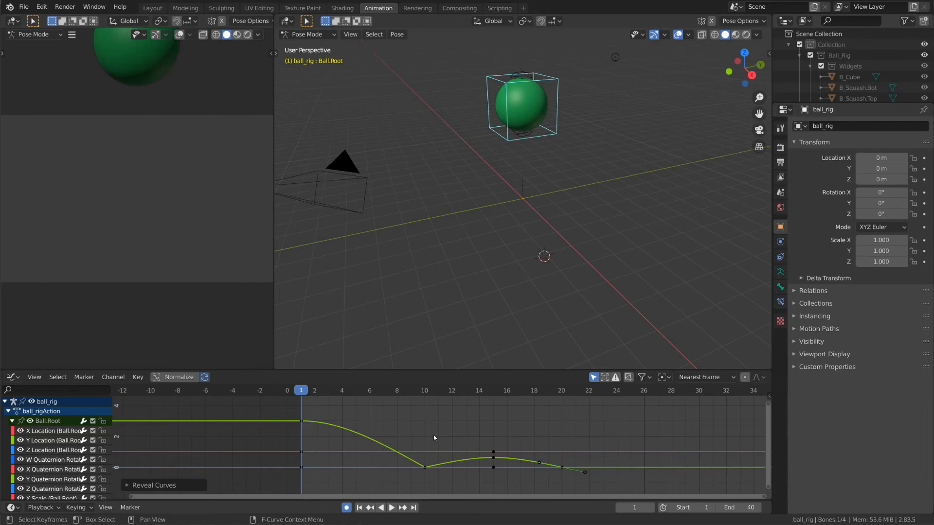
- Select the X, Y and Z Location channels and hide all the unselected Ball.Root curves
click(54, 431)
shift+click(56, 441)
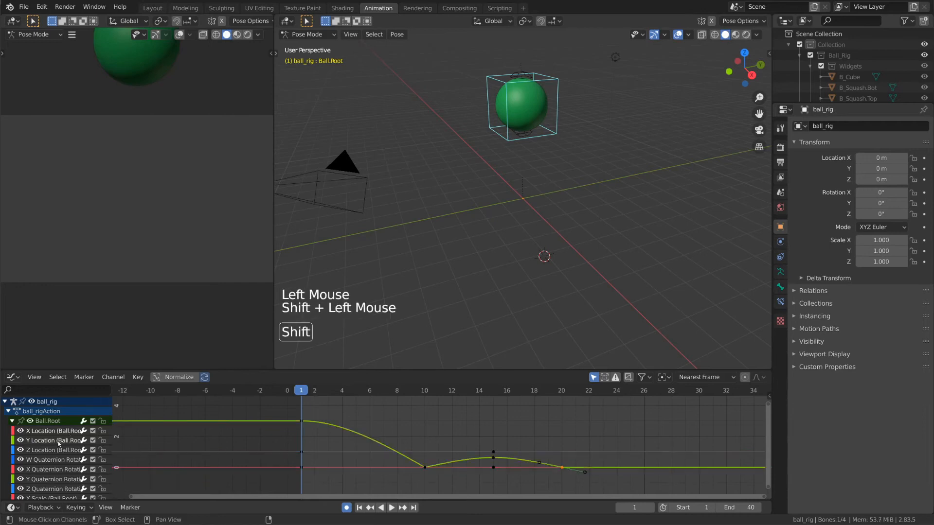
shift+click(55, 449)
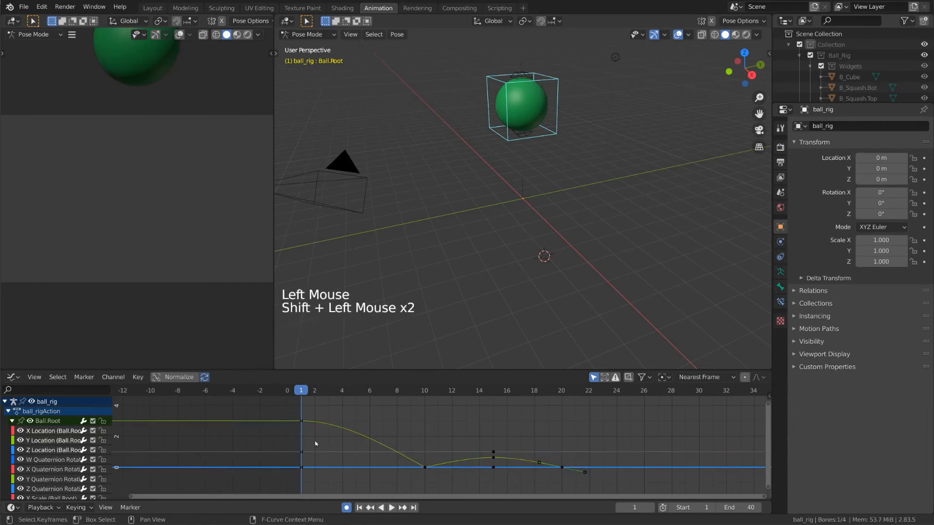
key(shift+h)
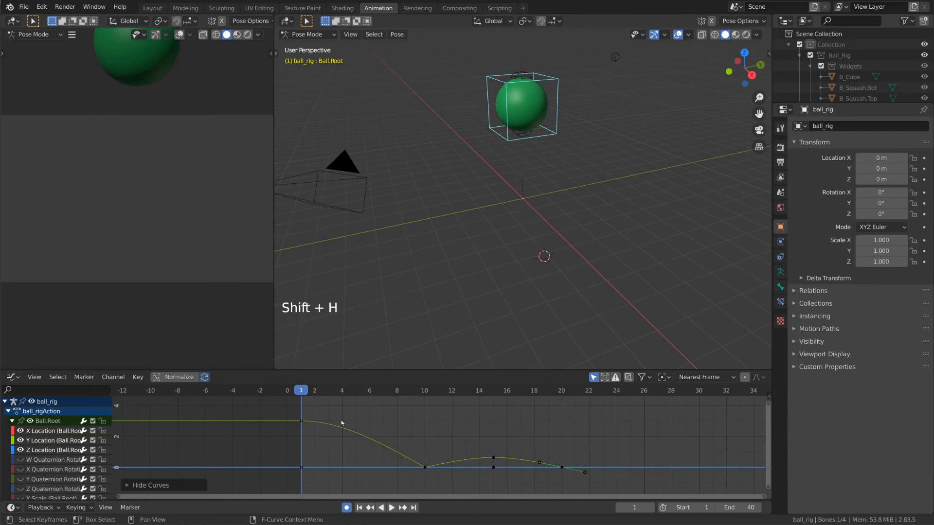
- Switch between the X, Y and Z Location channels, ending on the Y Location curve with its frame 1 keyframe selected
click(302, 421)
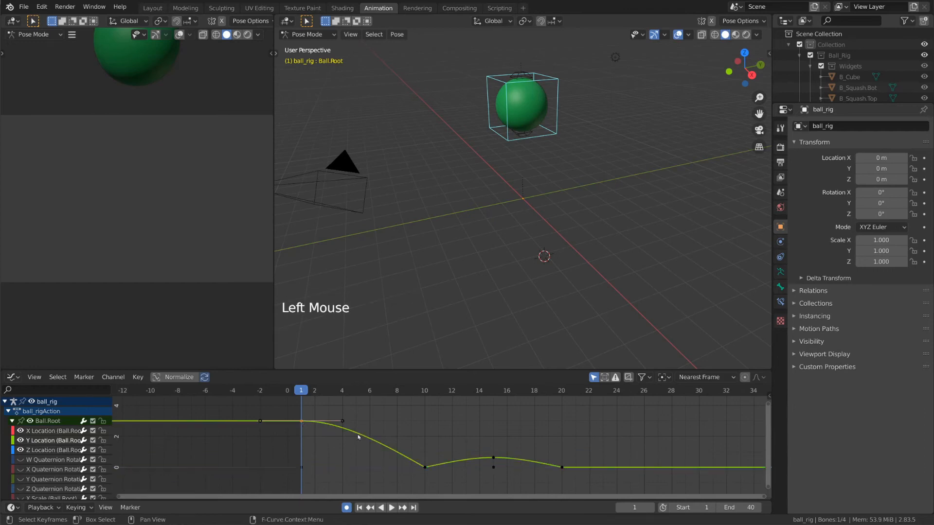
click(63, 431)
click(58, 441)
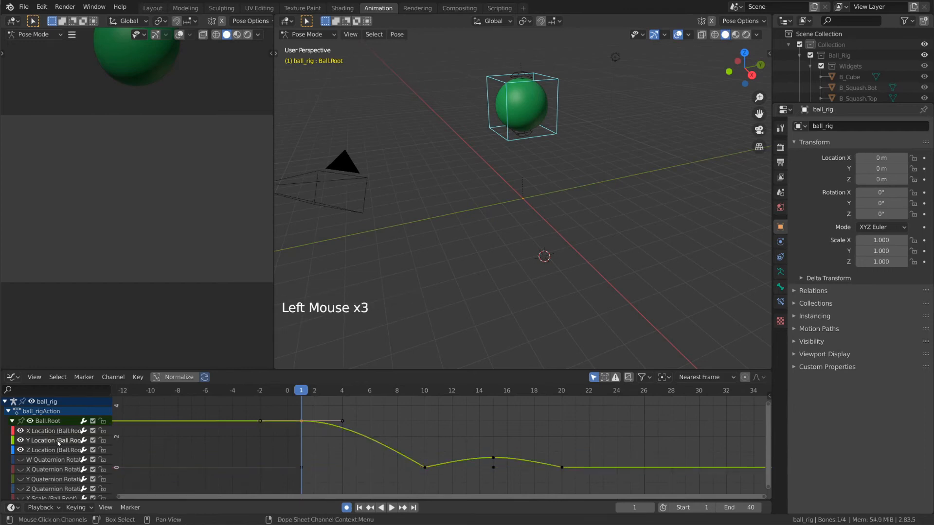
click(56, 449)
click(58, 441)
click(62, 431)
click(198, 423)
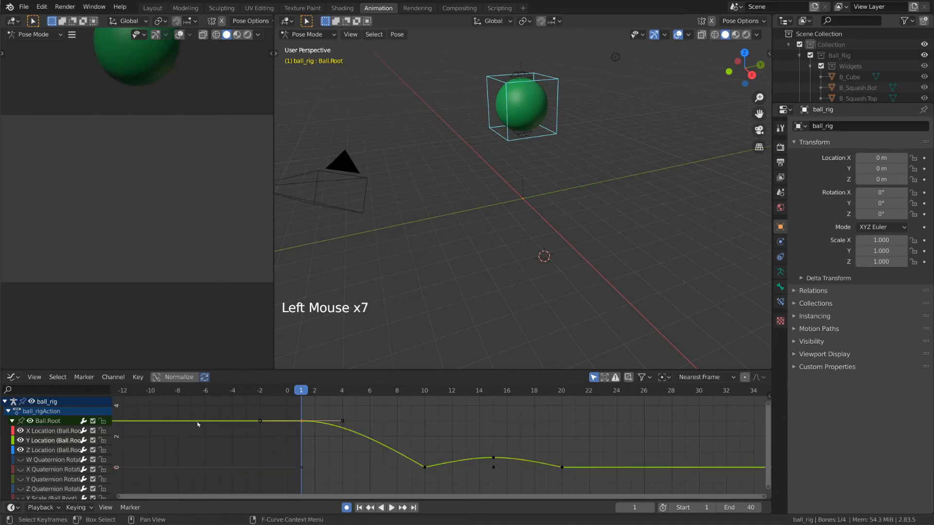
click(294, 421)
click(394, 451)
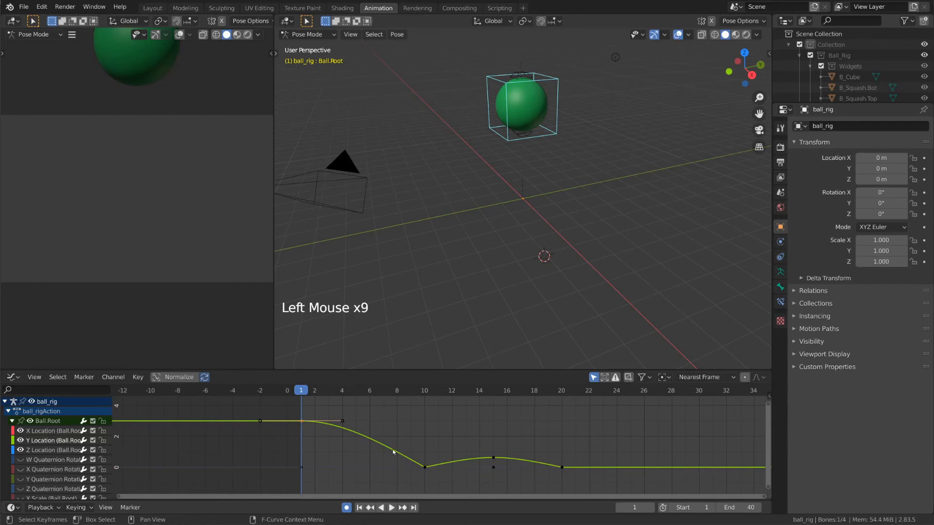
- Select the Y Location keyframes at frames 1, 15 and 20 together and try moving them, cancelling the move
click(494, 458)
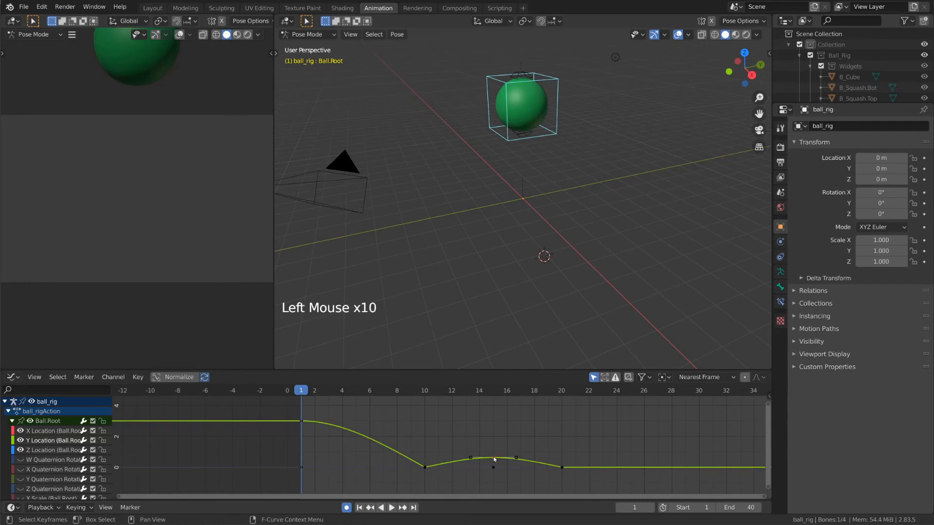
shift+click(563, 466)
shift+click(563, 466)
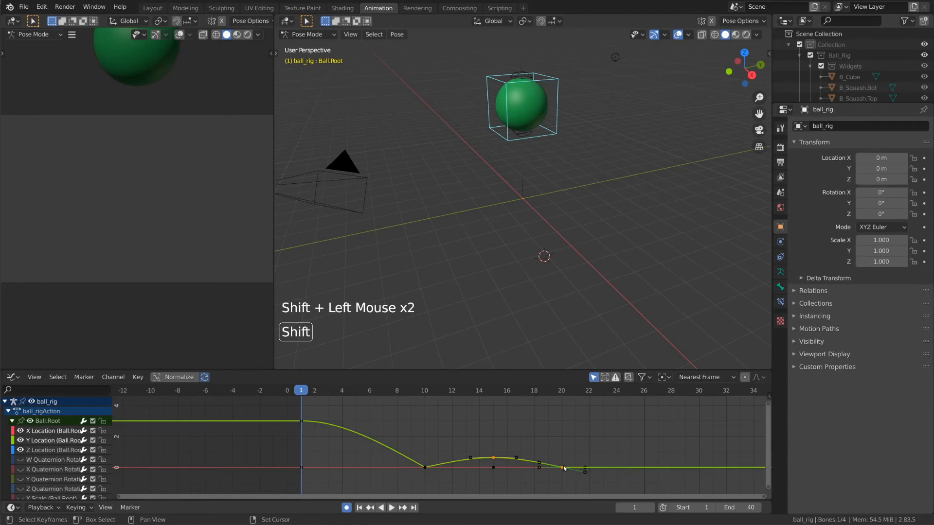
shift+click(302, 421)
key(g)
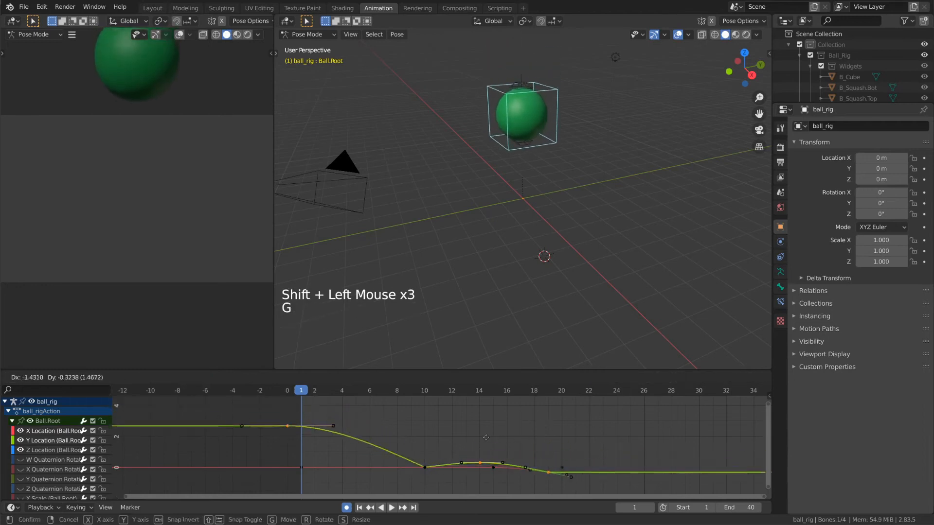
right_click(534, 420)
- Try scaling, rotating and moving the selected keyframes, cancelling each transform
key(s)
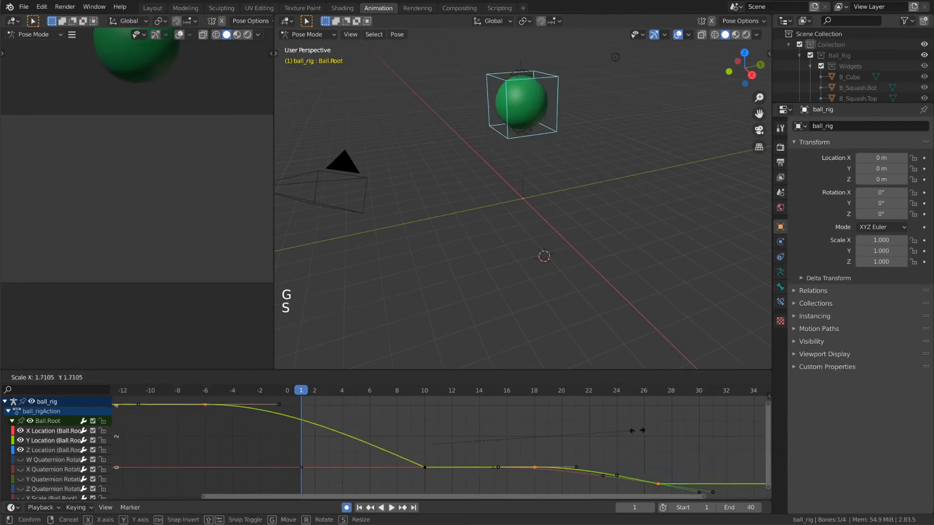
right_click(566, 432)
key(r)
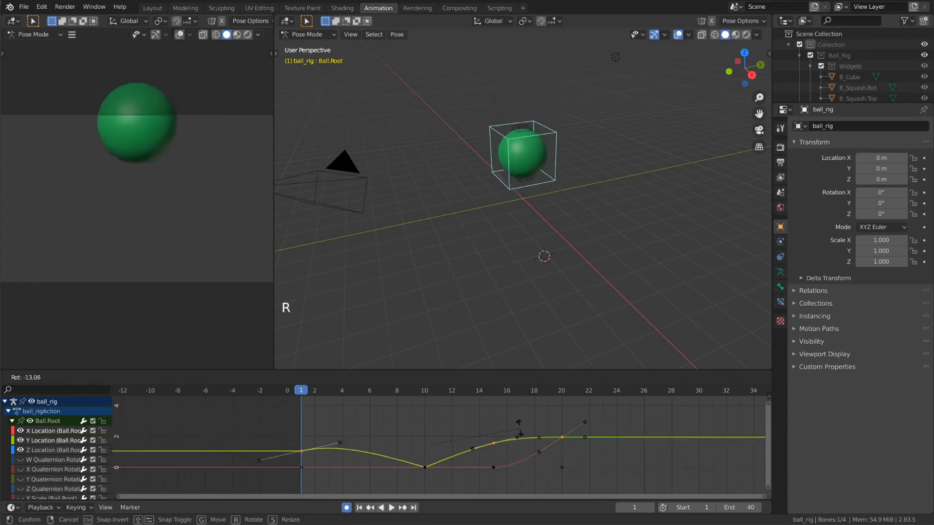
right_click(483, 442)
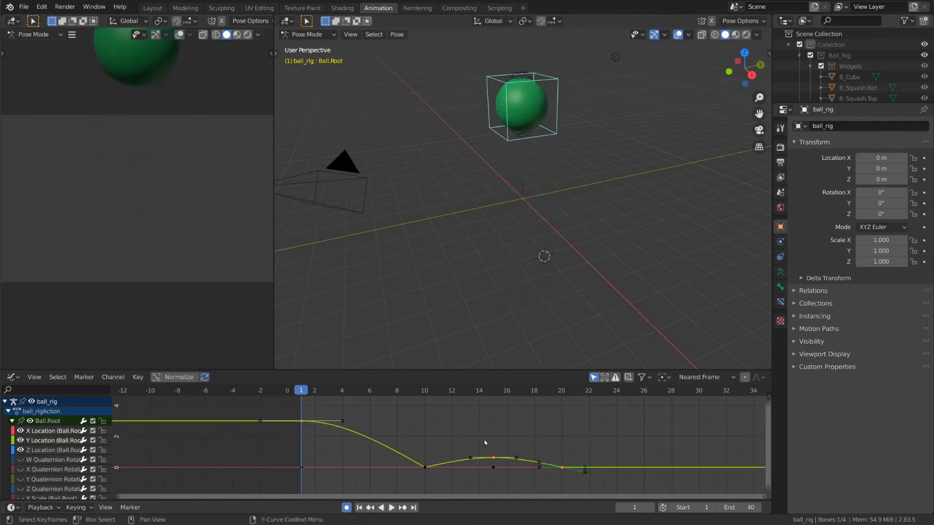
key(g)
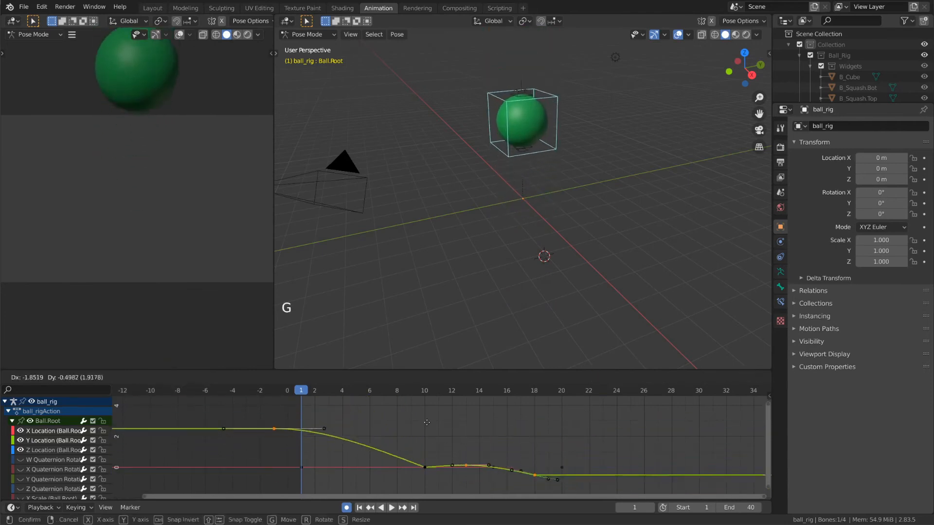
right_click(462, 421)
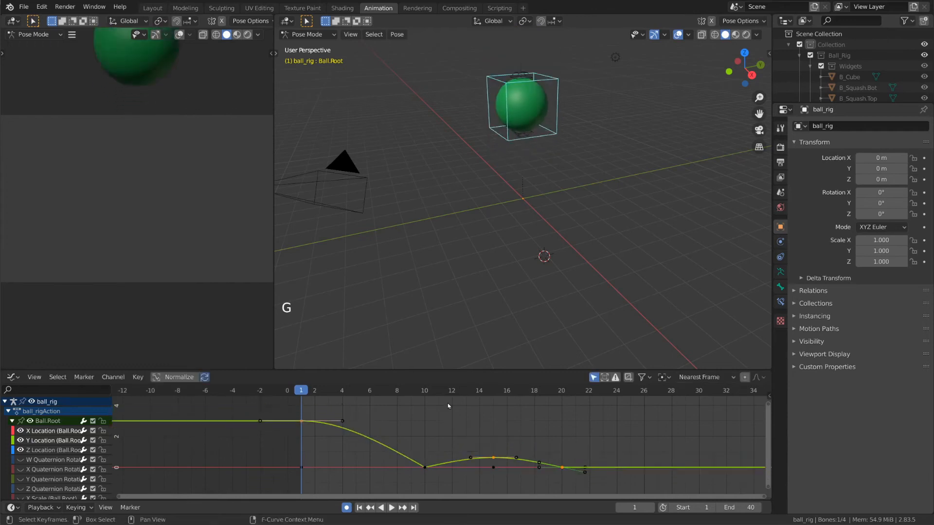
- Try moving the left handle of the Y Location keyframe at frame 15, cancelling the move
click(492, 457)
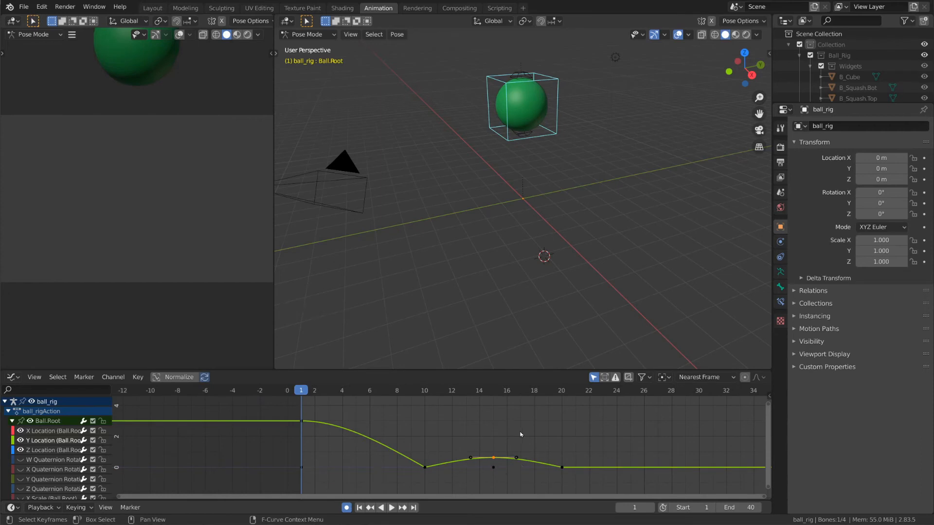
click(515, 458)
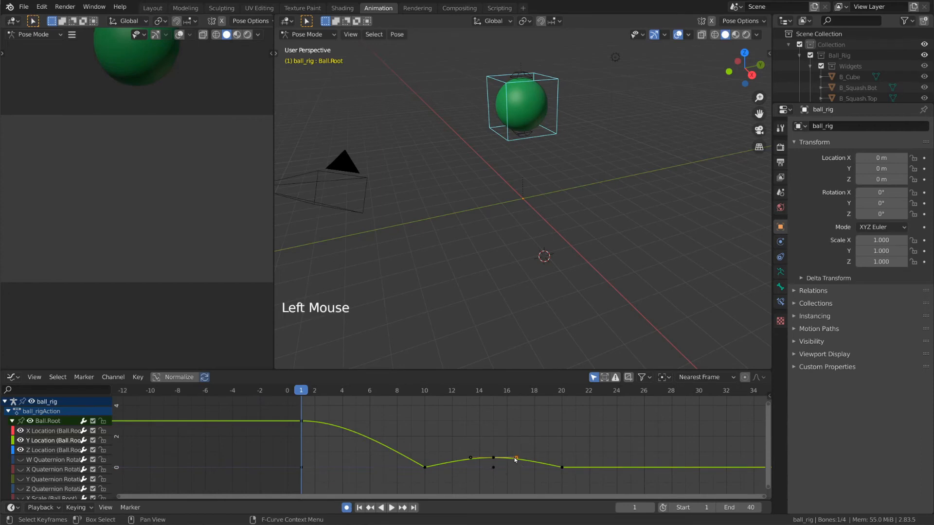
click(470, 458)
key(g)
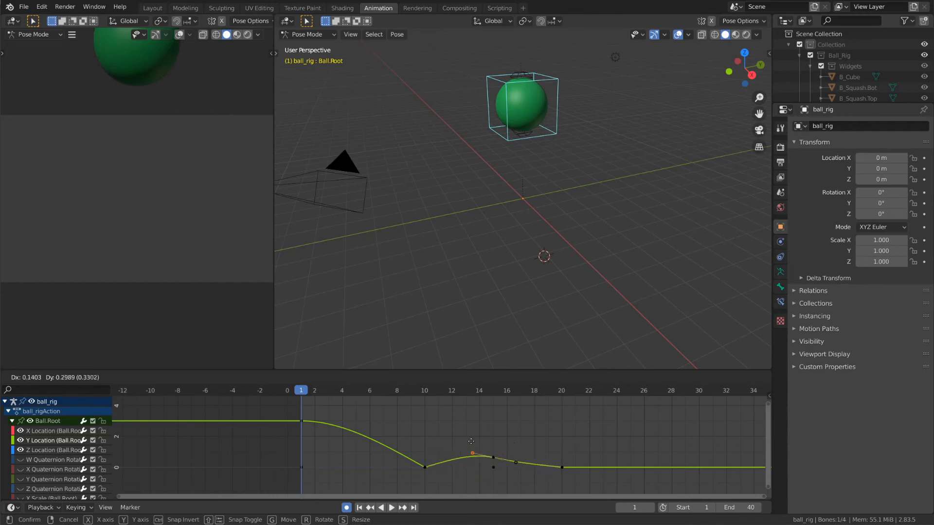
right_click(430, 432)
- Try rotating and scaling the handles of the Y Location keyframe at frame 15 without keeping the change
click(492, 456)
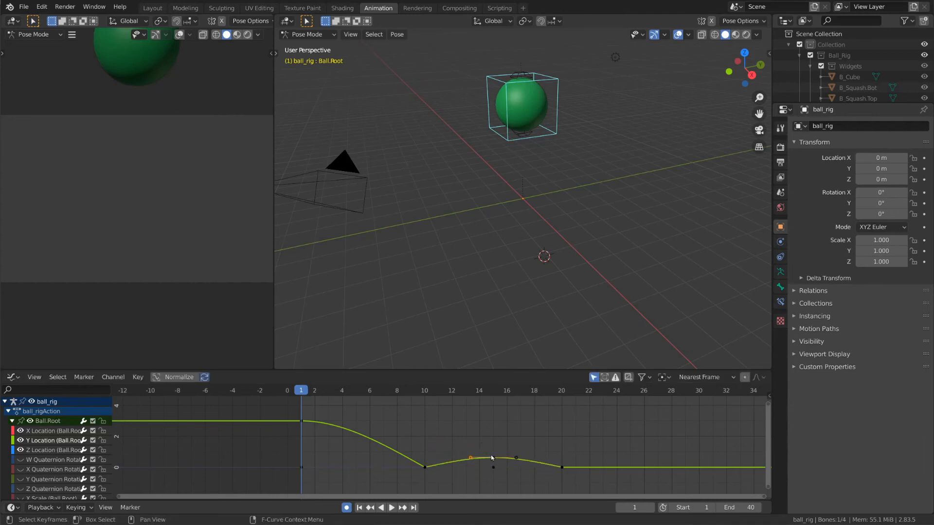
key(r)
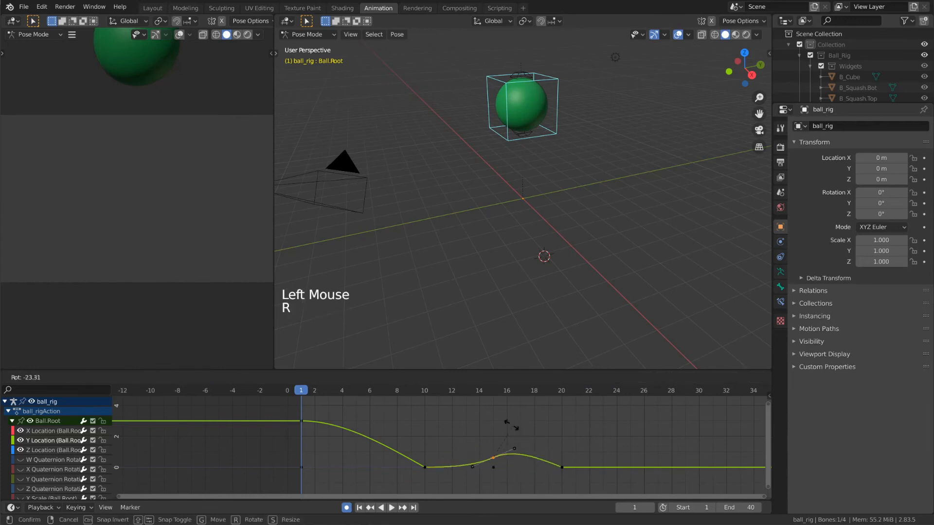
key(s)
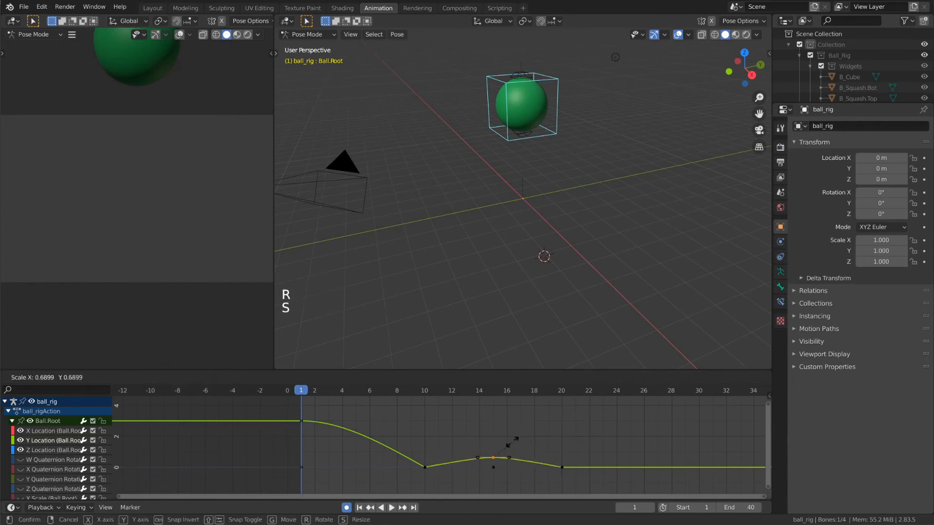
click(513, 445)
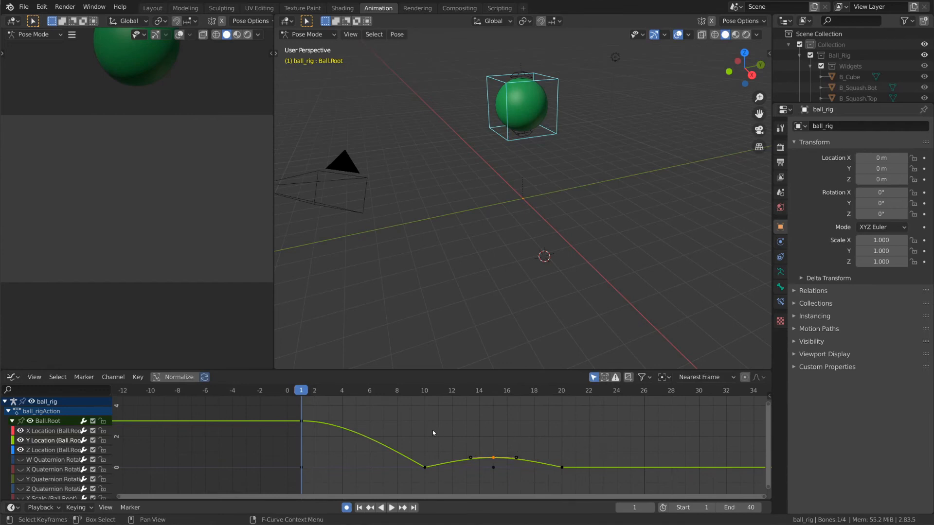
- Try moving the left handle of the Y Location keyframe at frame 10 without keeping the change
click(426, 468)
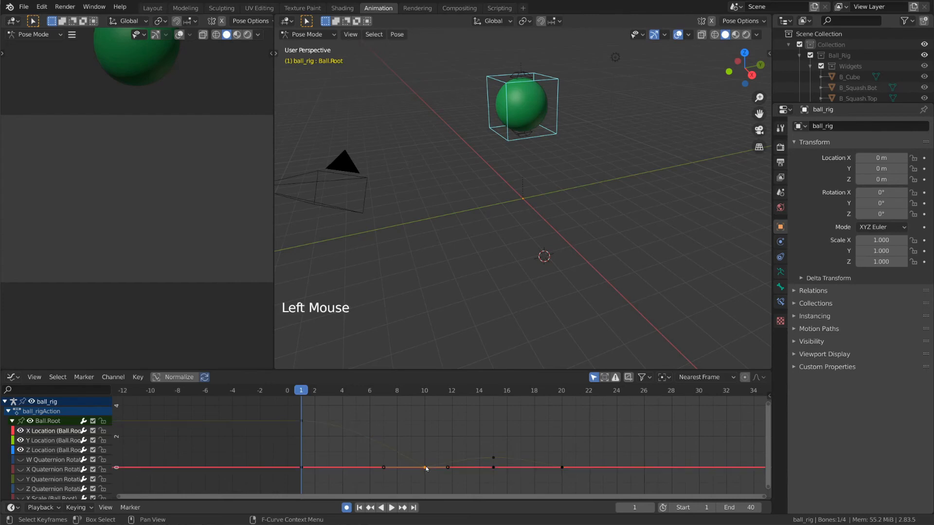
click(426, 468)
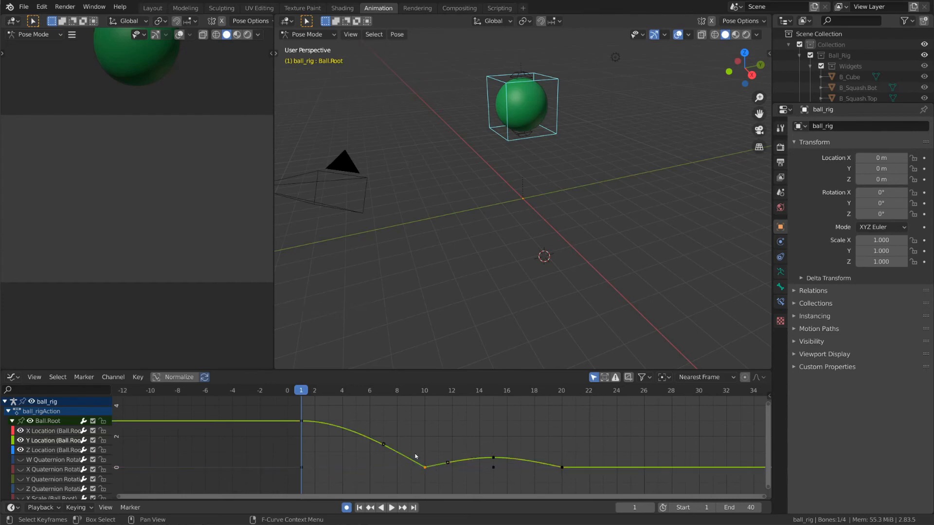
click(384, 444)
key(g)
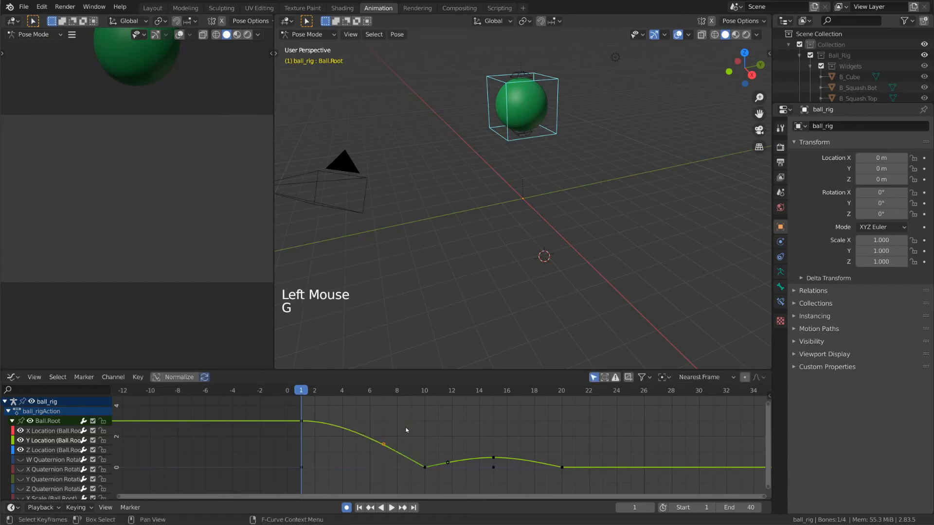
click(406, 430)
- Select the whole Y Location keyframe at frame 10 and try moving and rotating it, cancelling the transform
key(g)
double_click(425, 468)
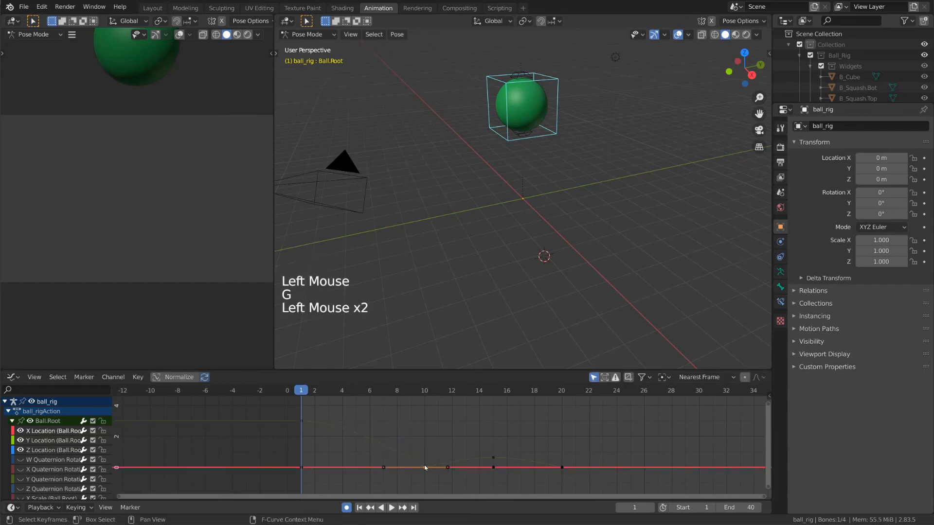
click(424, 467)
key(g)
key(r)
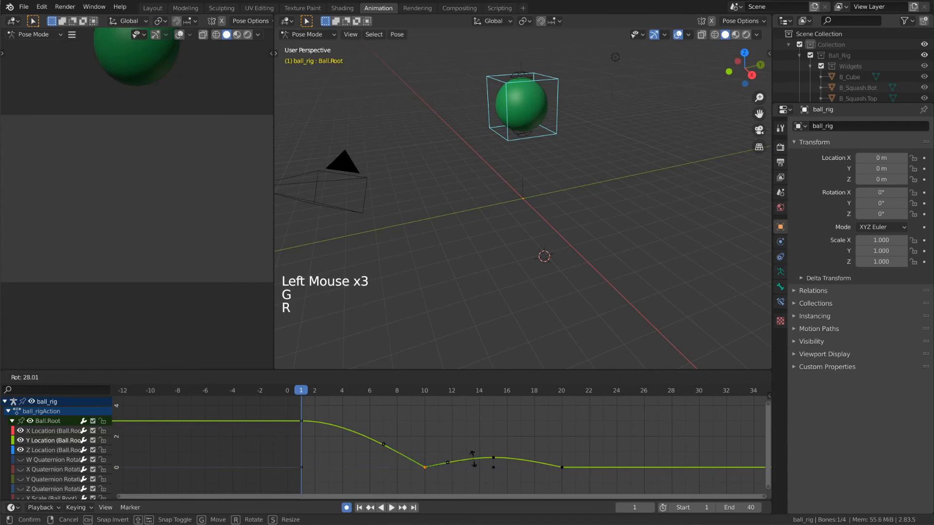
right_click(469, 442)
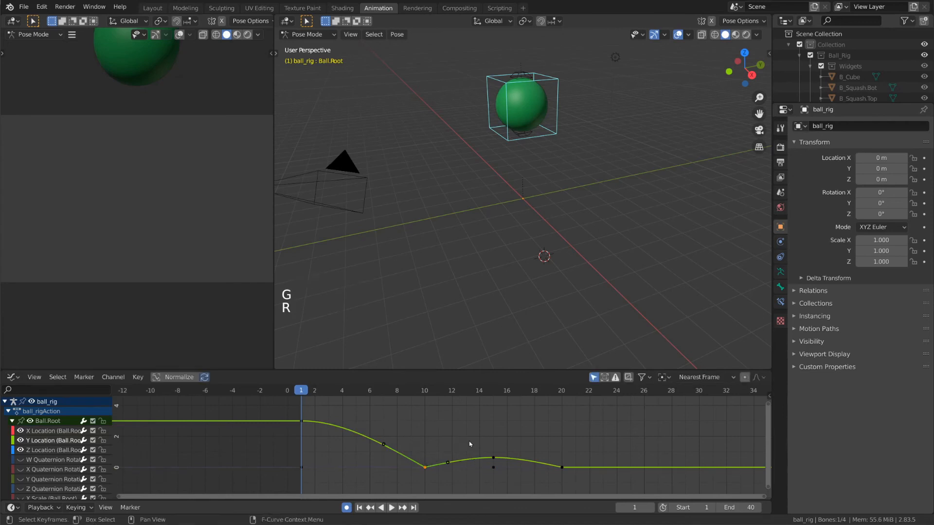
- Rotate the right handle of the Y Location keyframe at frame 1 steeply downward so the curve drops off quickly
click(302, 420)
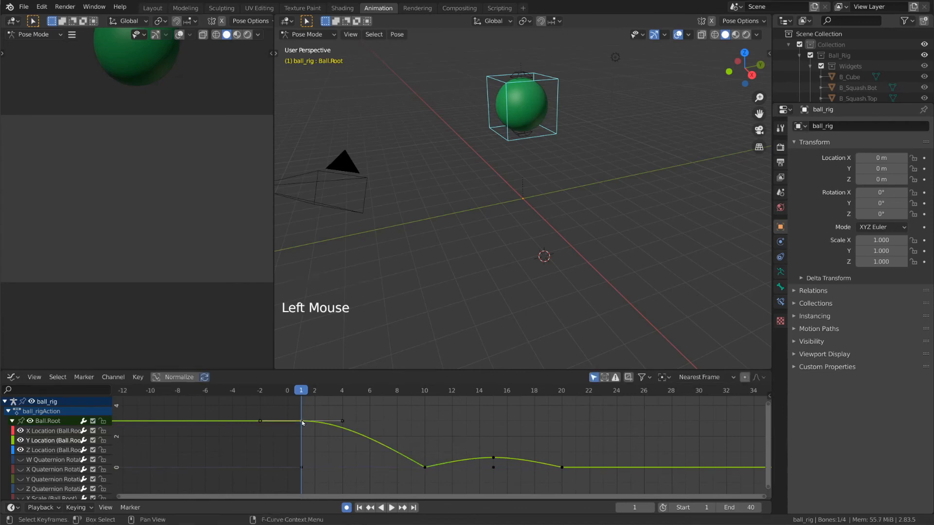
click(343, 421)
key(r)
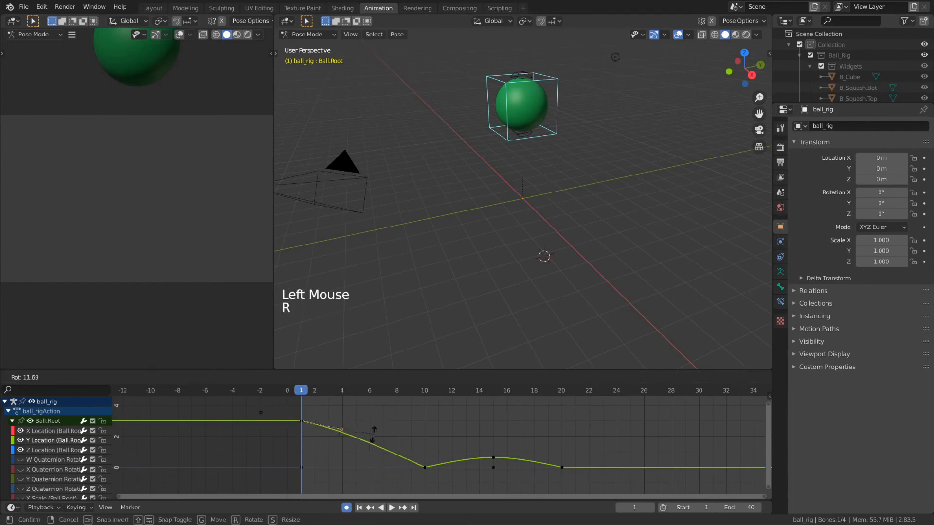
click(360, 444)
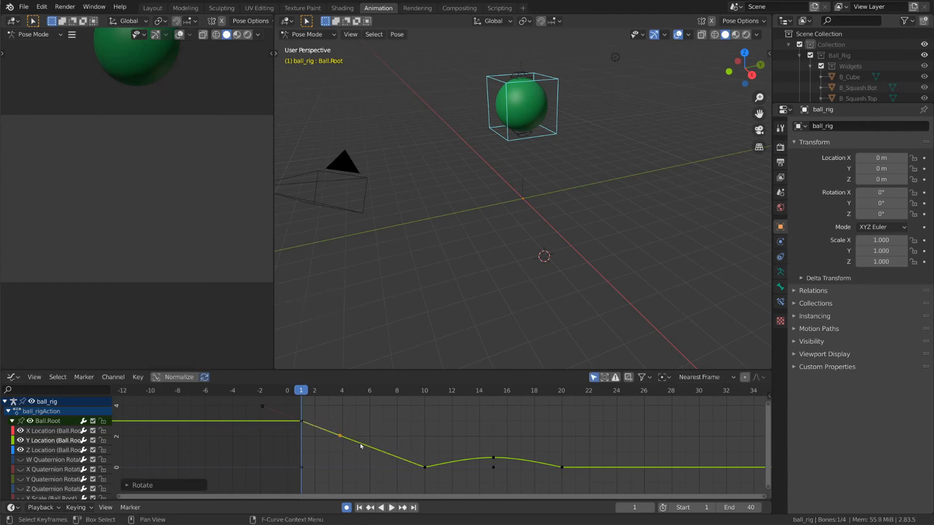
key(r)
click(338, 451)
- Try the Aligned handle type on the Y Location keyframe at frame 1 and reset its handles to Auto Clamped
click(301, 421)
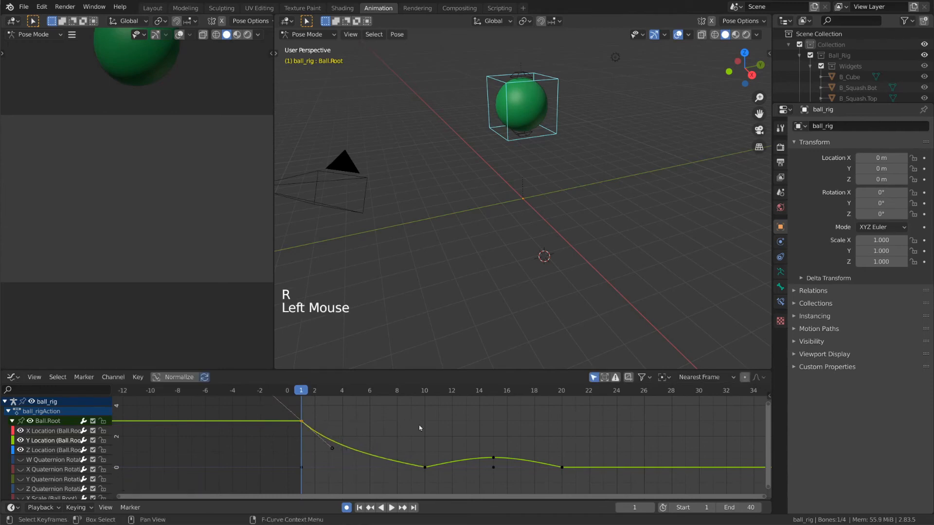
key(v)
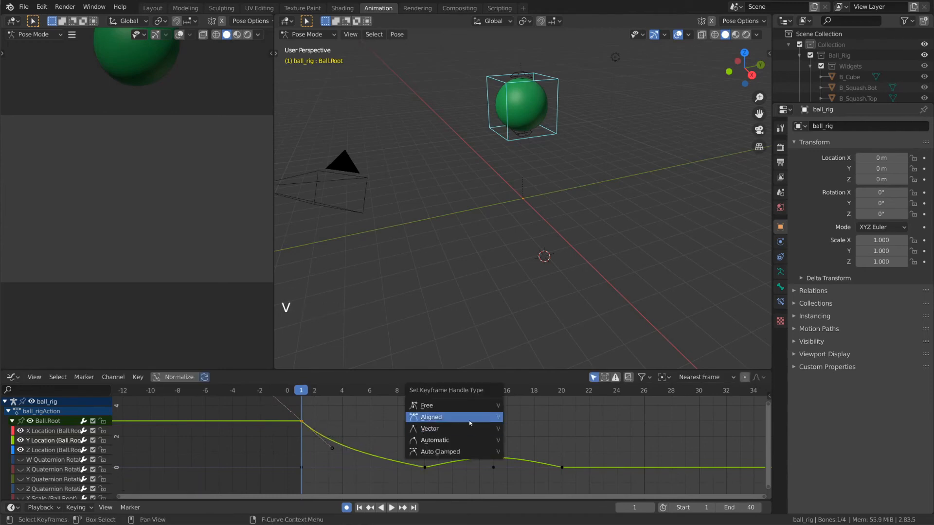
click(465, 420)
key(v)
click(463, 447)
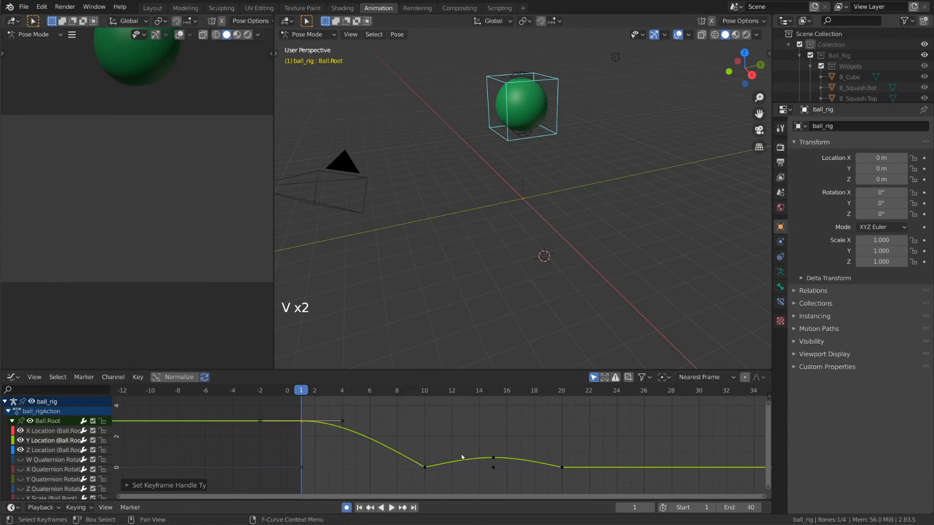
- Try the Free handle type on the Y Location keyframe at frame 1, lowering its right and left handles independently
key(v)
click(426, 385)
click(342, 422)
key(g)
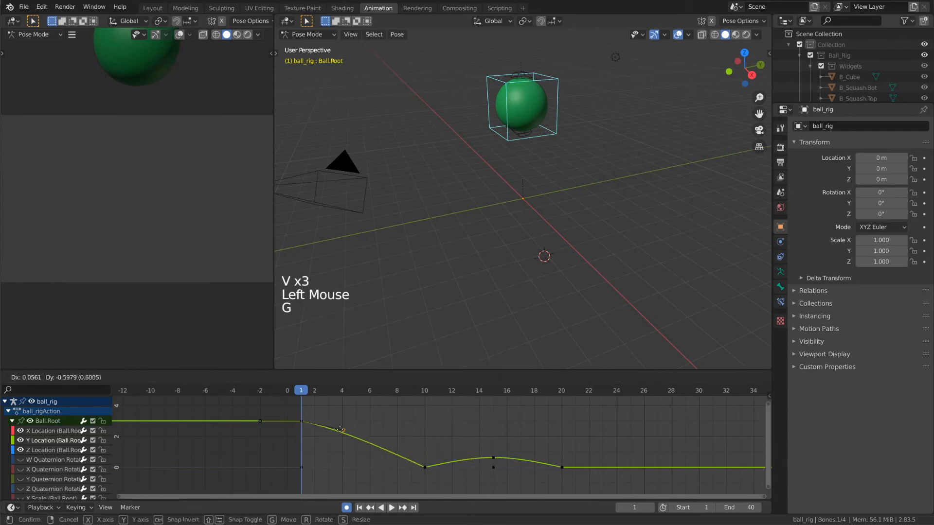
click(338, 443)
click(260, 422)
key(g)
click(269, 437)
- Reset both handles of the Y Location keyframe at frame 1 to Auto Clamped
click(302, 421)
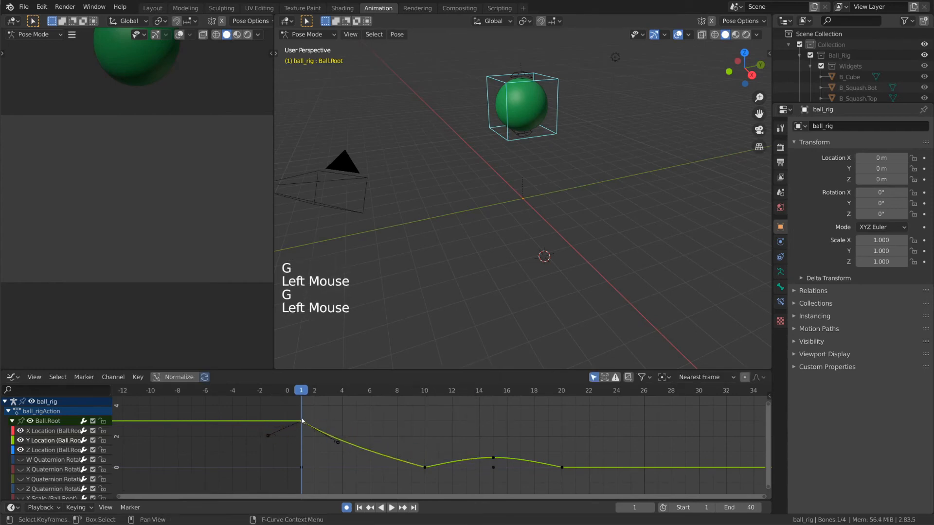
key(v)
click(465, 471)
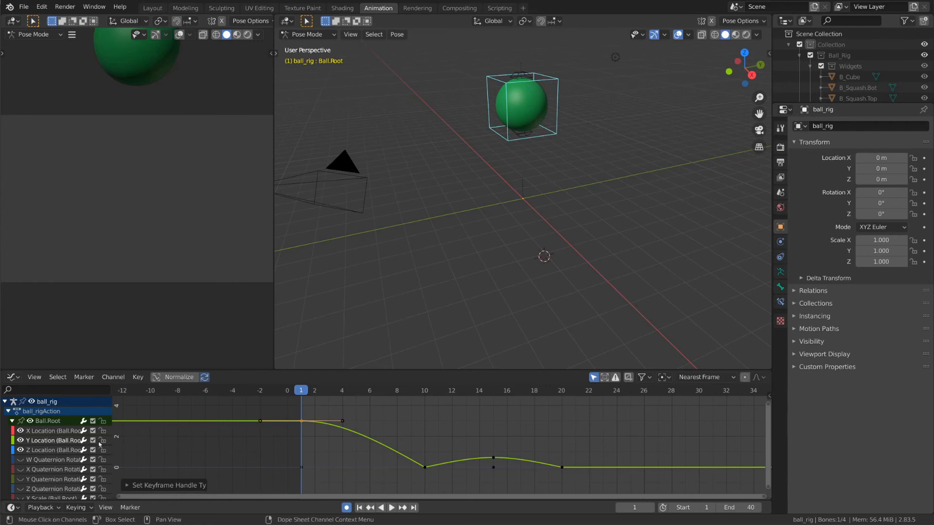
- Isolate the Y Location channel of Ball.Root by hiding the other curves and select all its keyframes
click(62, 443)
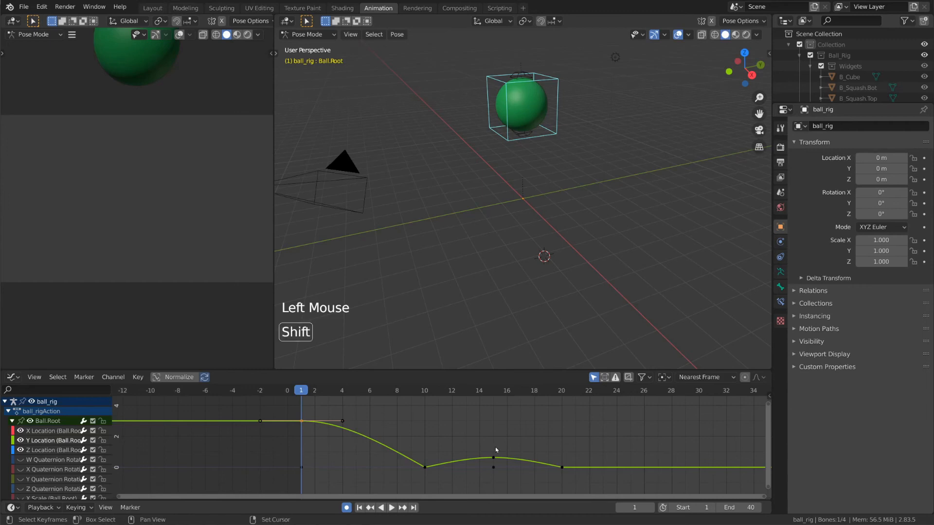
key(shift+h)
key(a)
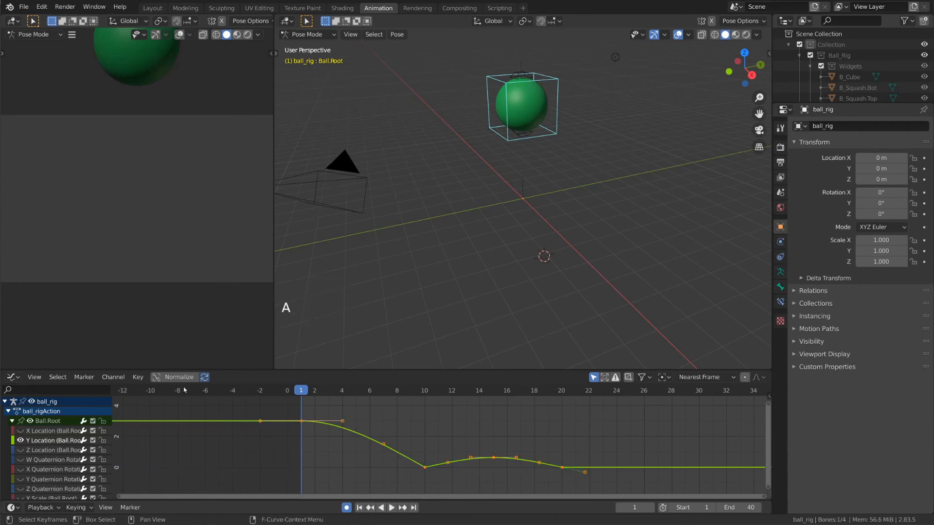
- Try Constant interpolation on all Y Location keyframes and play back the stepped motion
click(138, 377)
mouse_move(213, 213)
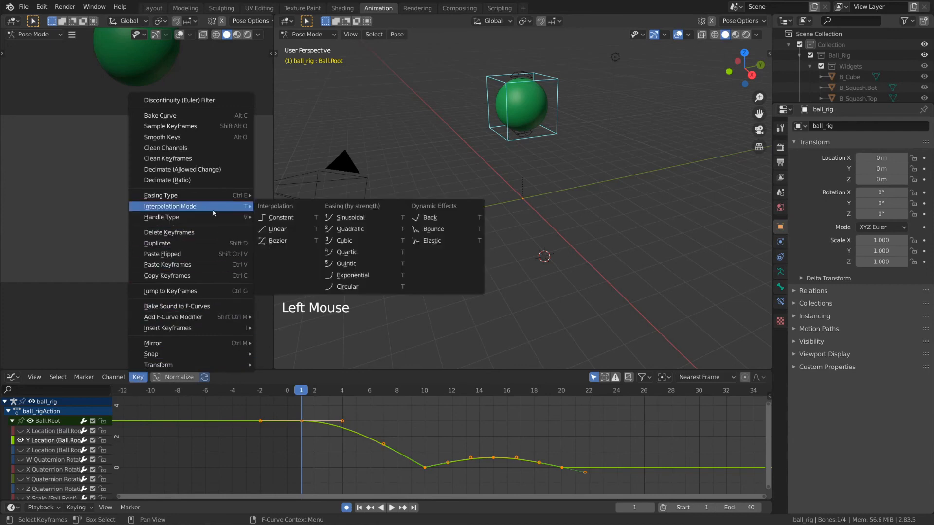
click(298, 220)
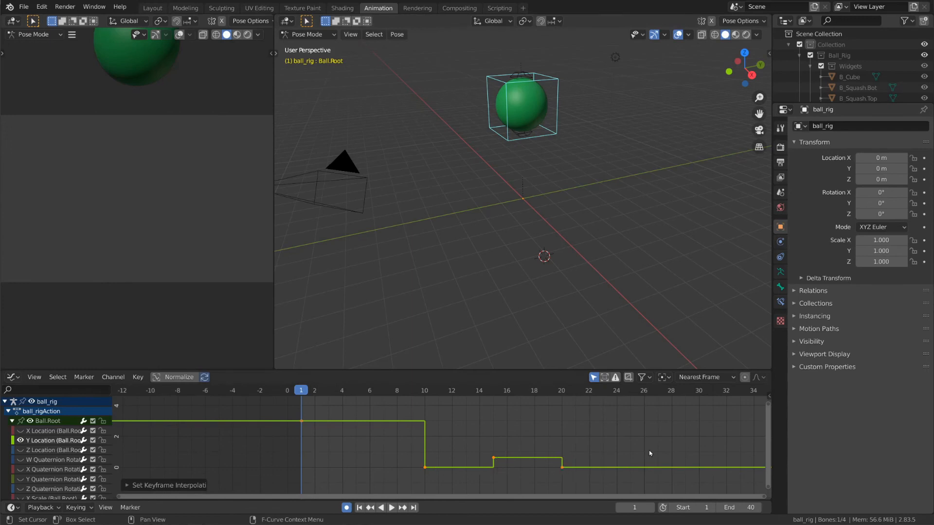
key(space)
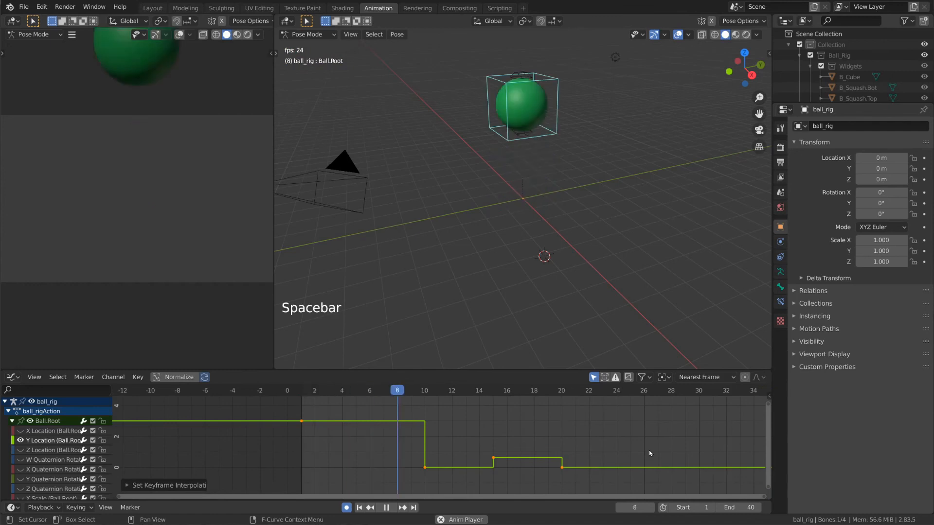
key(Escape)
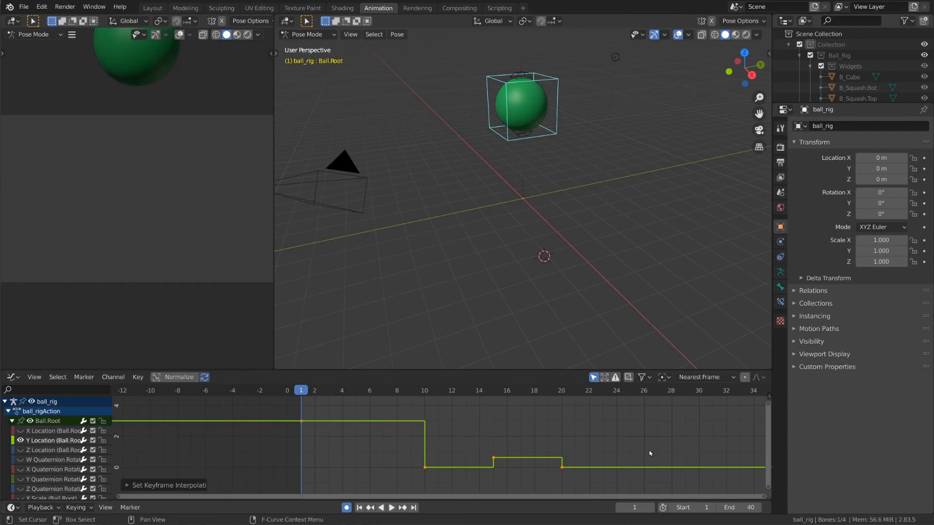
key(Escape)
- Compare Bezier, Linear and Constant interpolation on the selected Y Location keyframes, ending on Bezier
key(t)
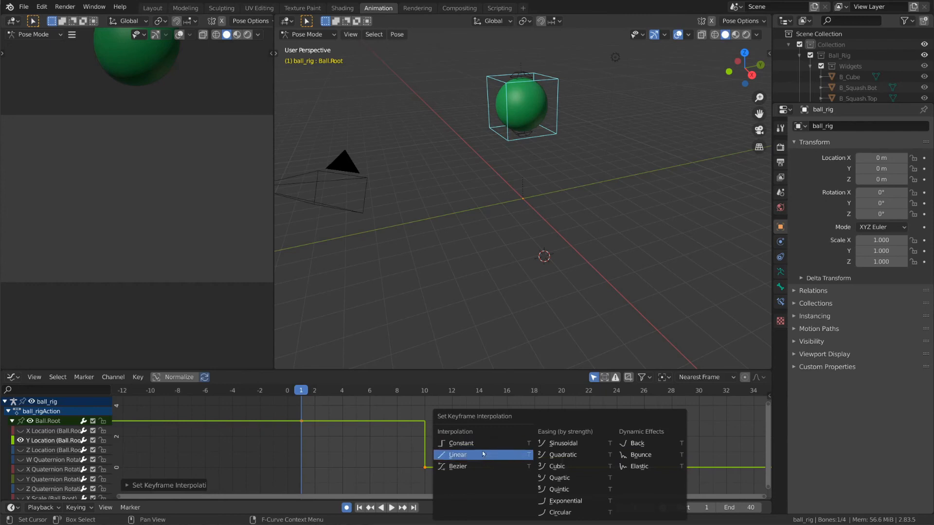
click(478, 466)
key(t)
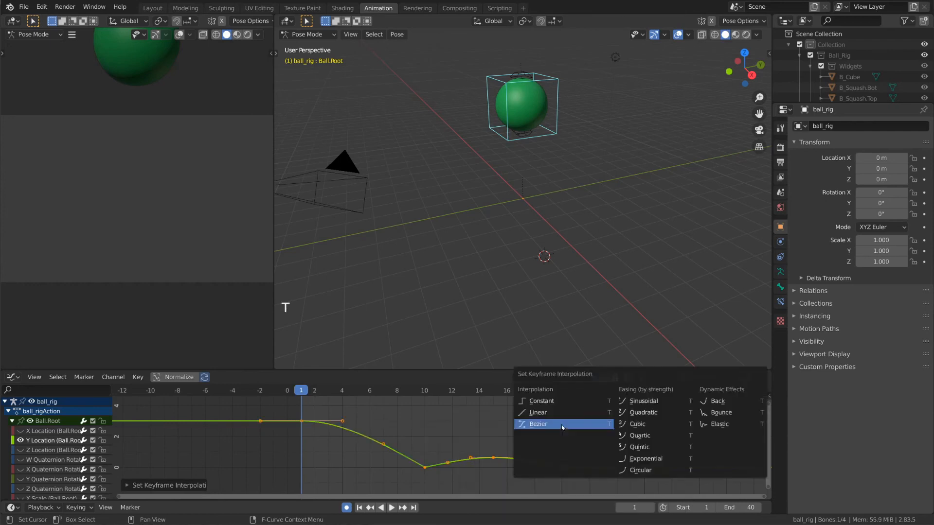
click(564, 413)
key(t)
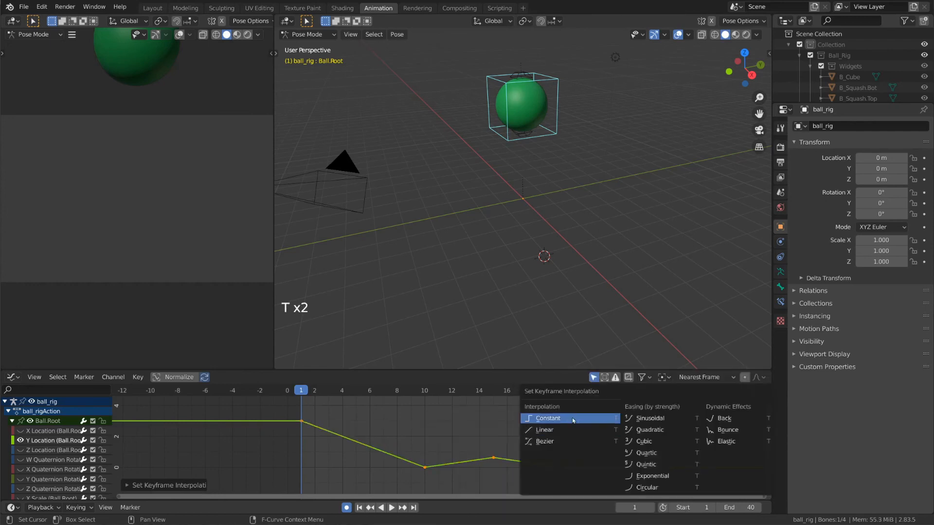
click(572, 419)
key(t)
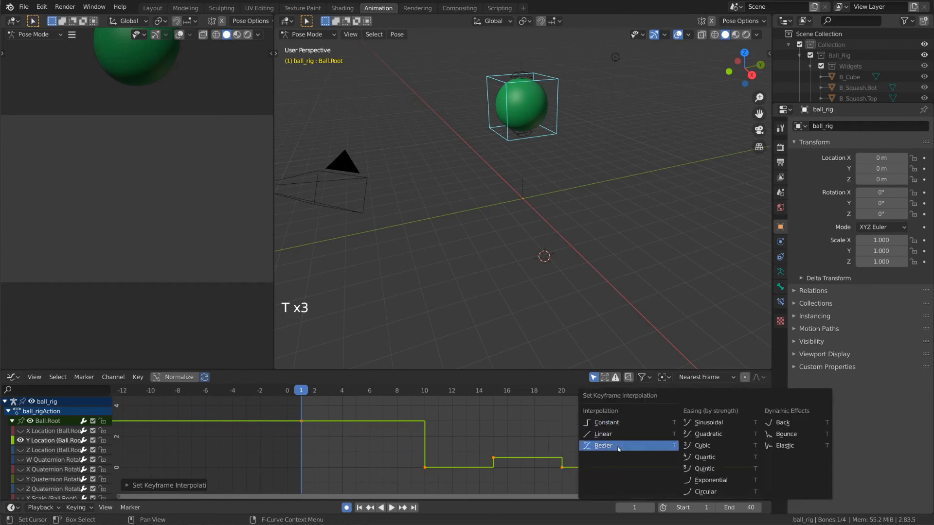
click(637, 445)
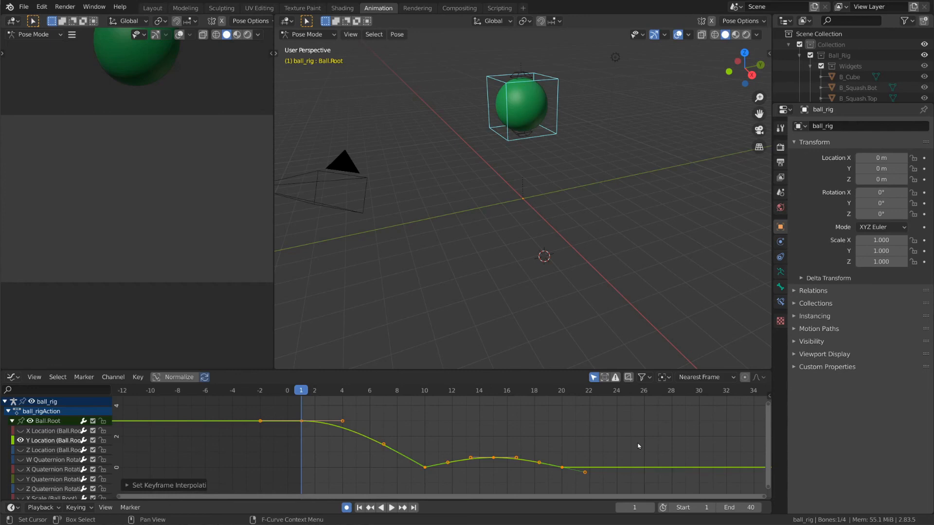
- Show the Graph Editor's F-curve modifier settings and add a Noise modifier to the Y Location curve
click(767, 399)
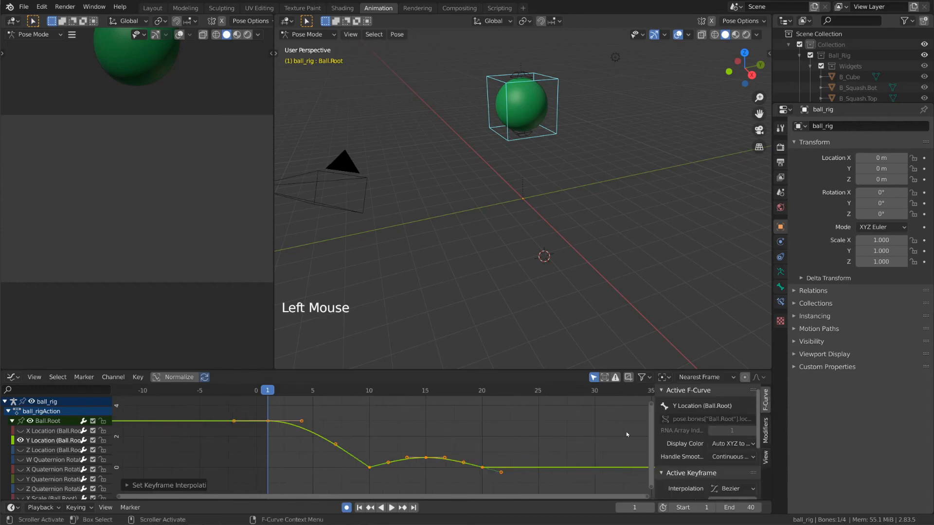
key(n)
key(n)
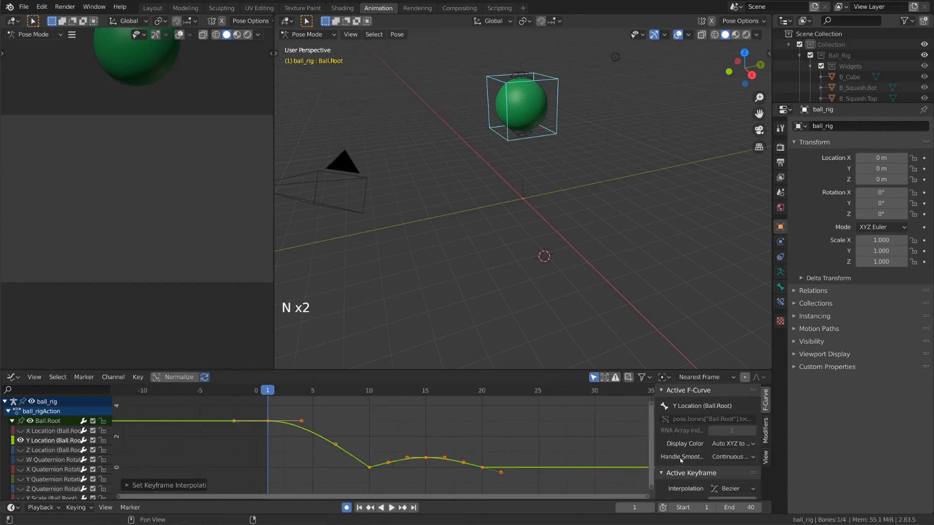
click(766, 426)
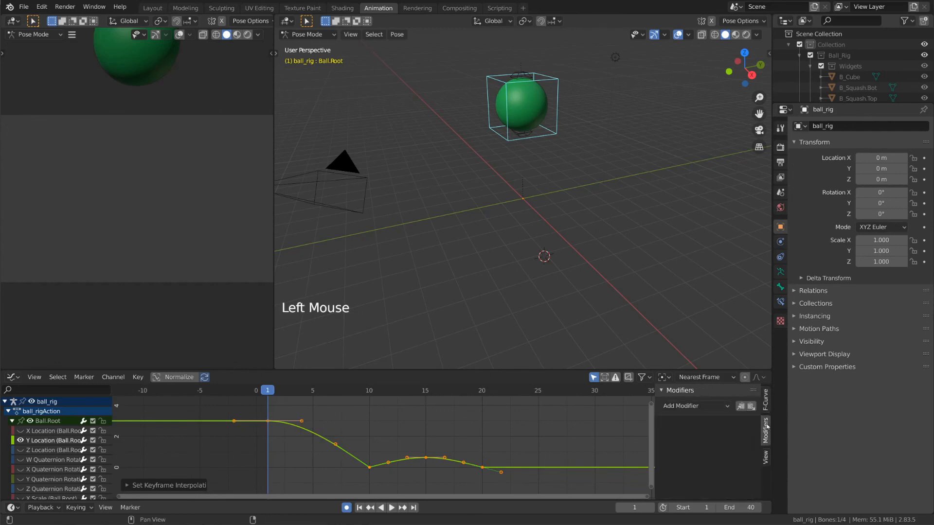
click(267, 421)
click(363, 462)
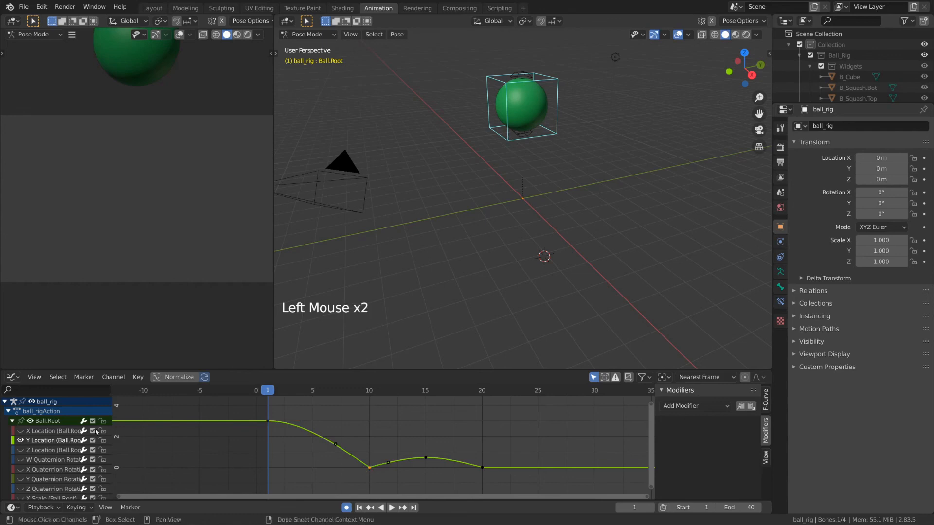
click(48, 440)
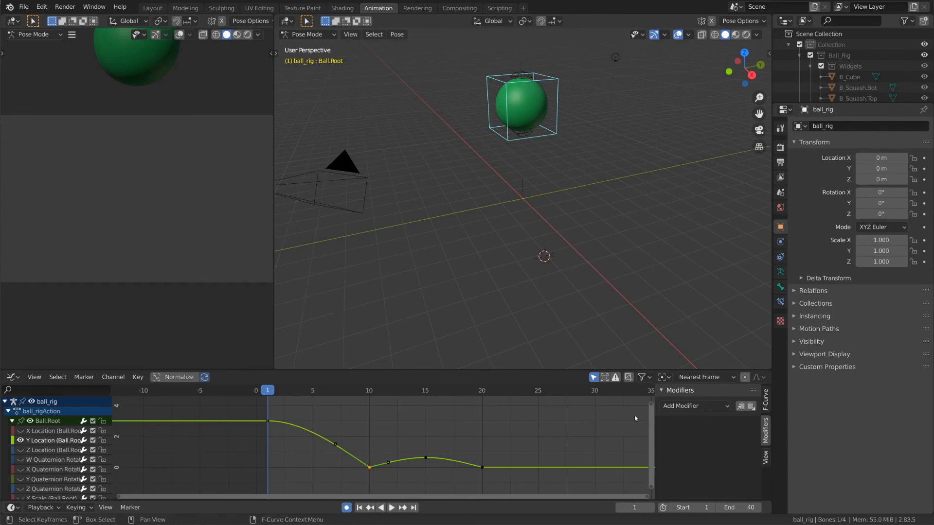
click(725, 406)
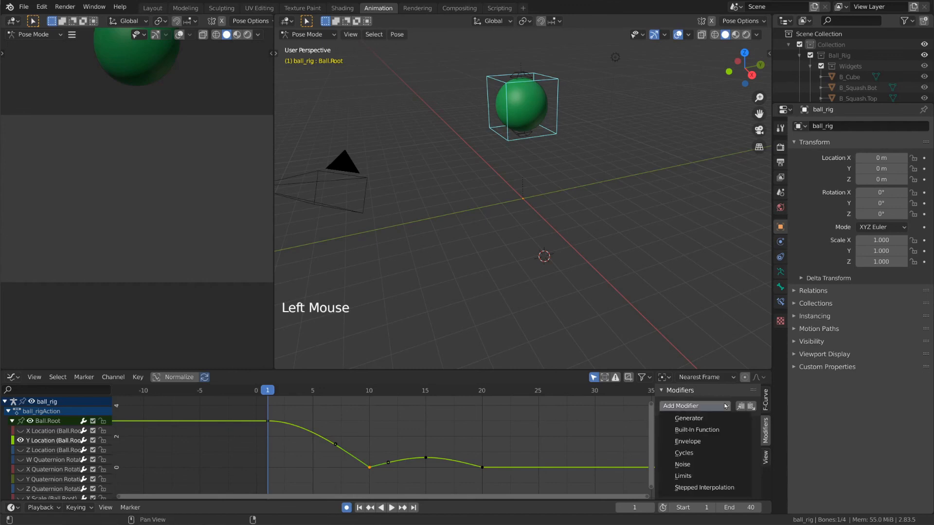
click(707, 463)
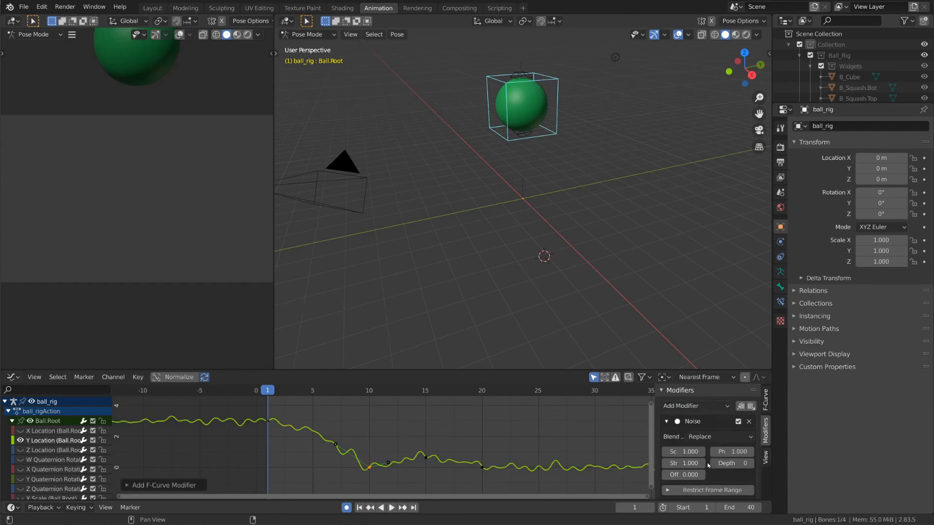
click(370, 469)
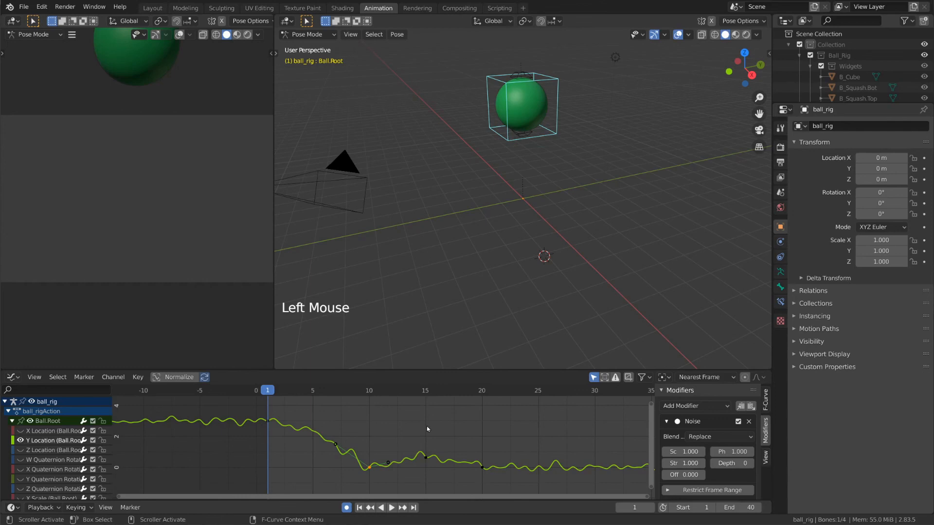
key(shift+ctrl+m)
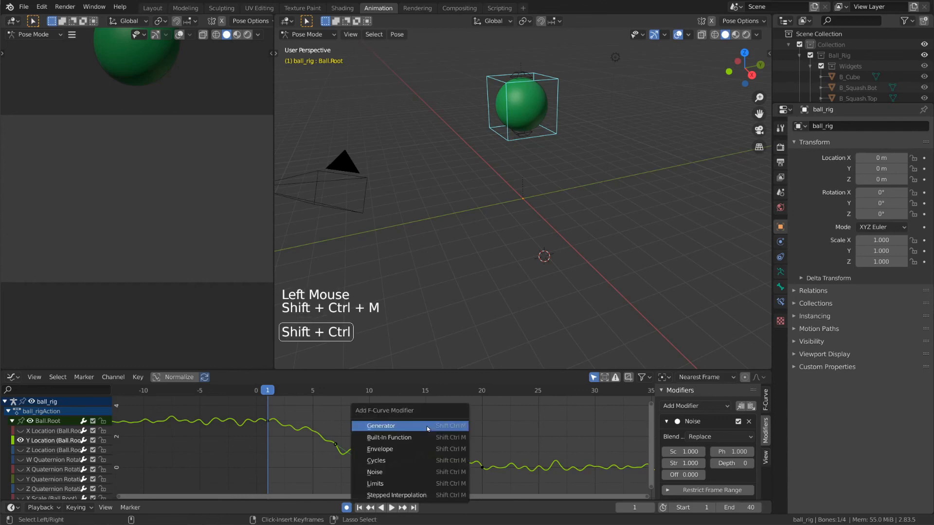
click(407, 471)
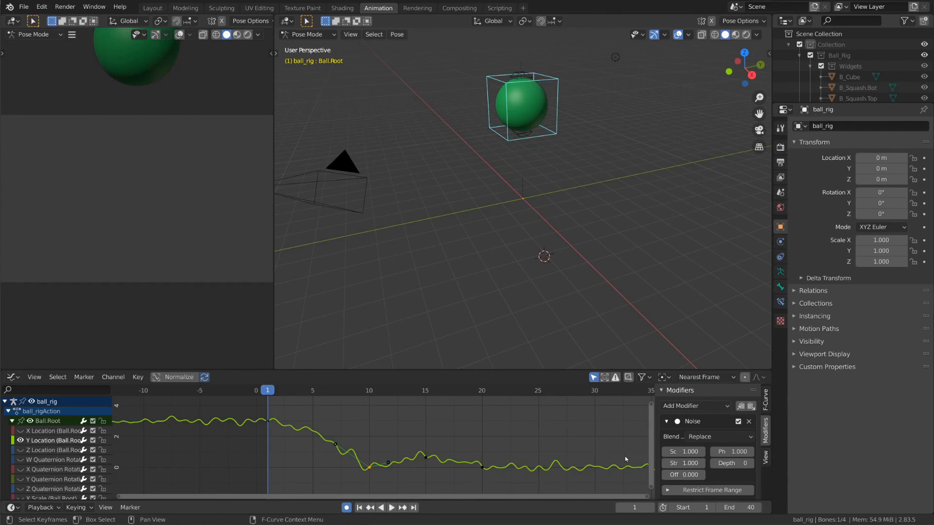
- Play back the noisy motion, try shifting the Y Location keyframe at frame 20 to about frame 28, and undo the move
key(space)
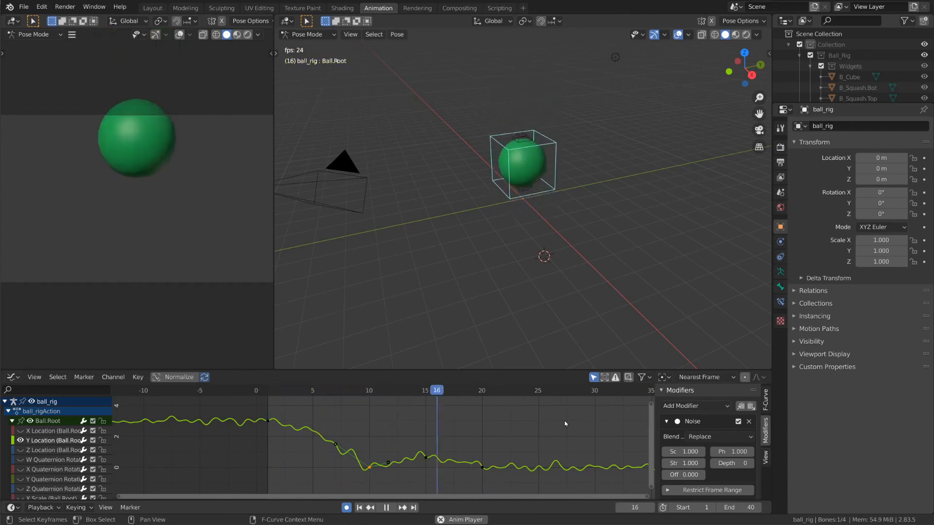
key(space)
click(480, 469)
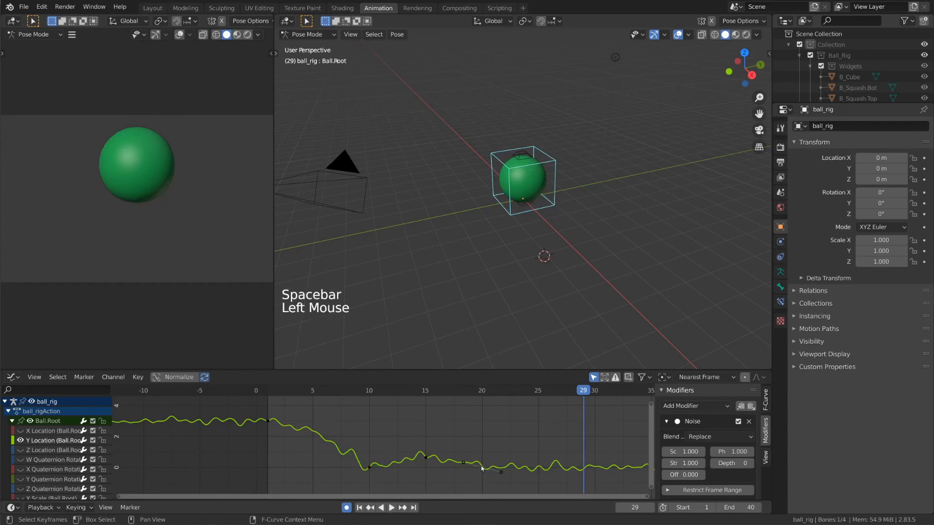
key(g)
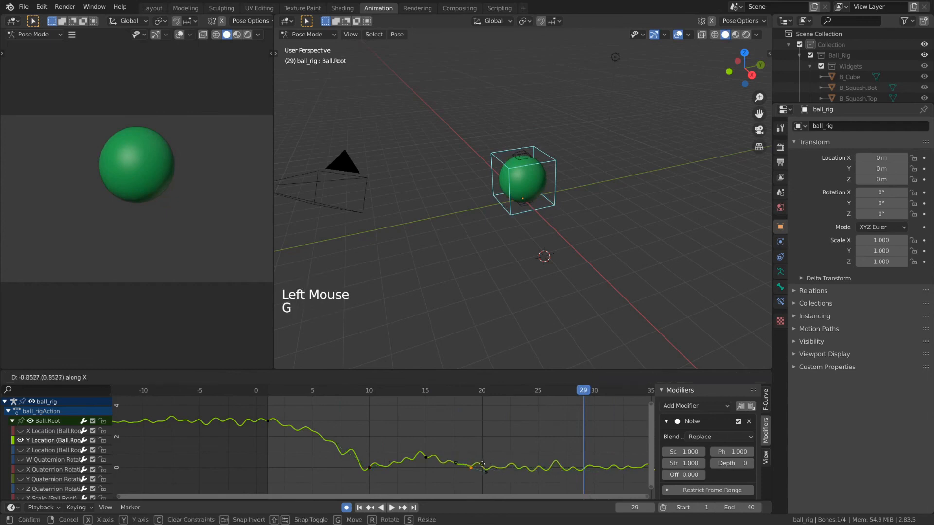
click(562, 471)
key(space)
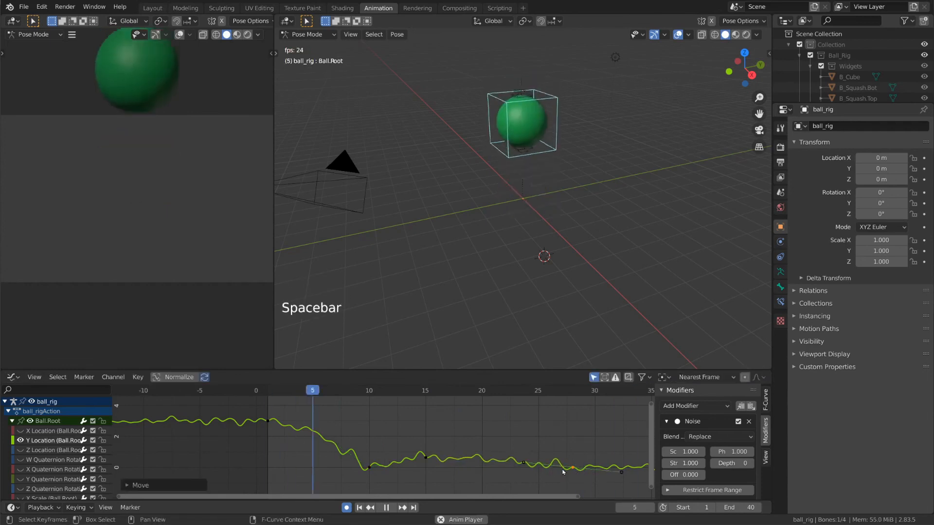
key(space)
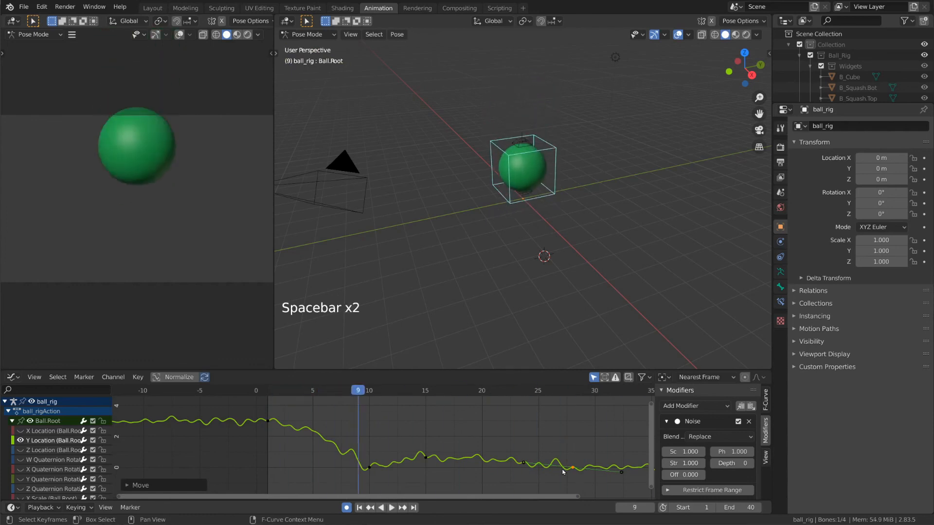
key(ctrl+z)
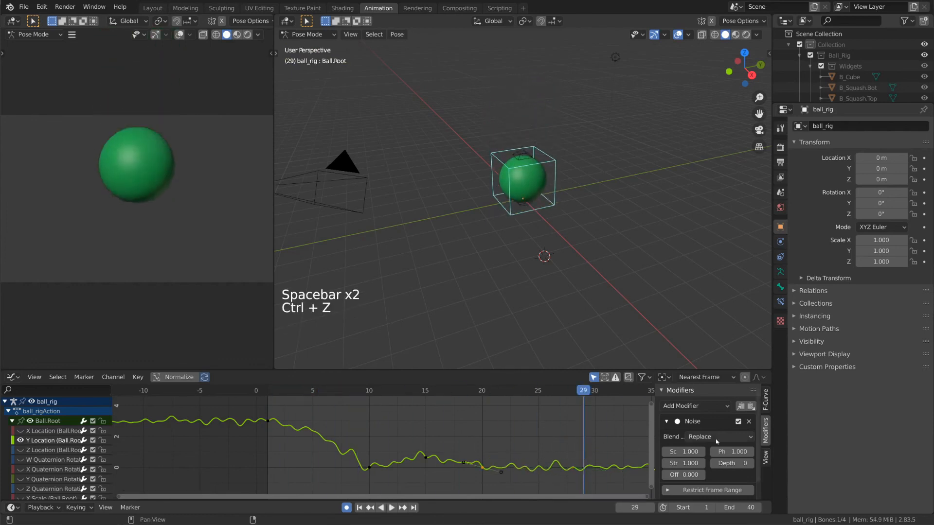
- Set the Noise modifier's scale to 0.500 and its strength to 3.100 on the Y Location curve
scroll(718, 437, down, 1)
drag(679, 436, 700, 436)
drag(684, 448, 649, 448)
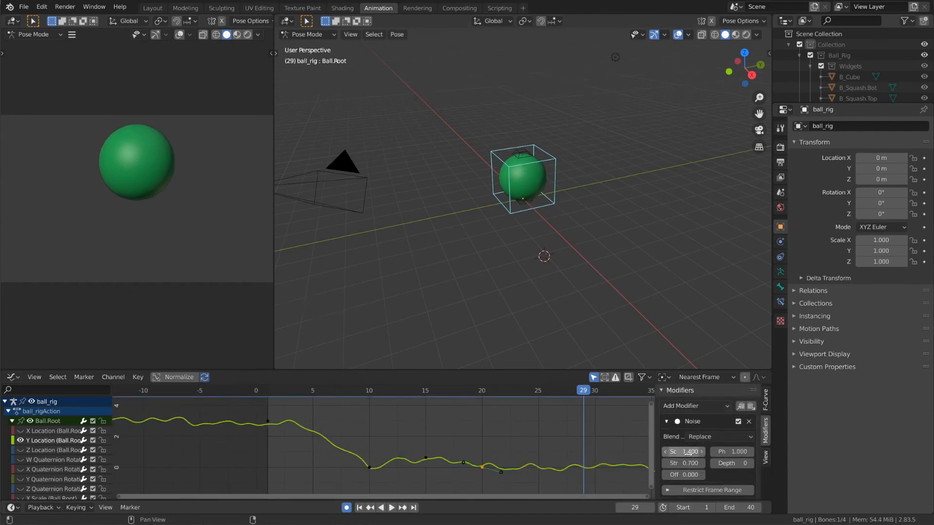
drag(686, 452, 735, 460)
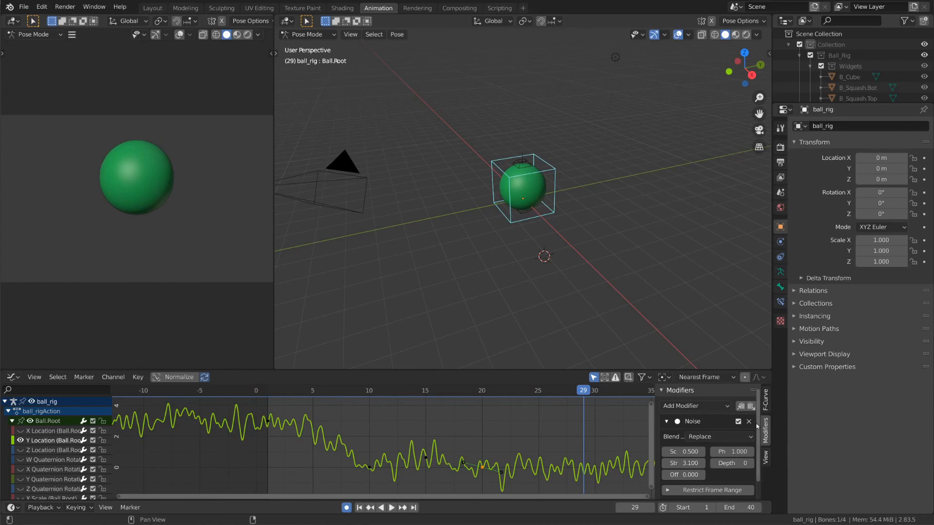
- Enable Restrict Frame Range on the Noise modifier and reveal its start and end settings
scroll(694, 467, down, 2)
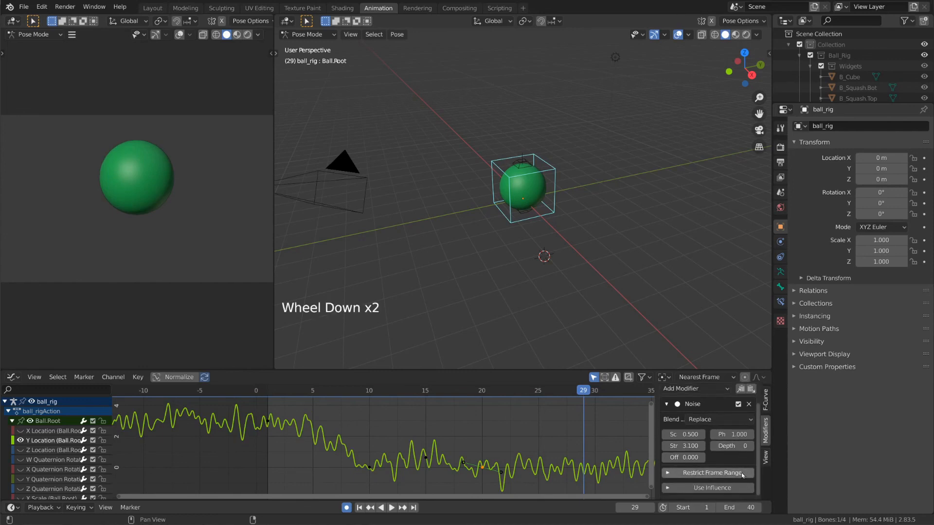
click(721, 474)
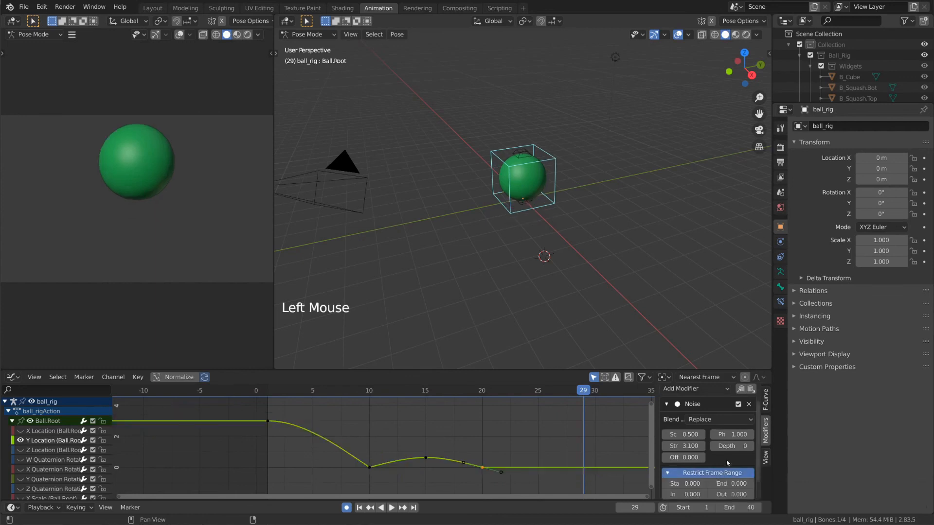
scroll(728, 463, down, 2)
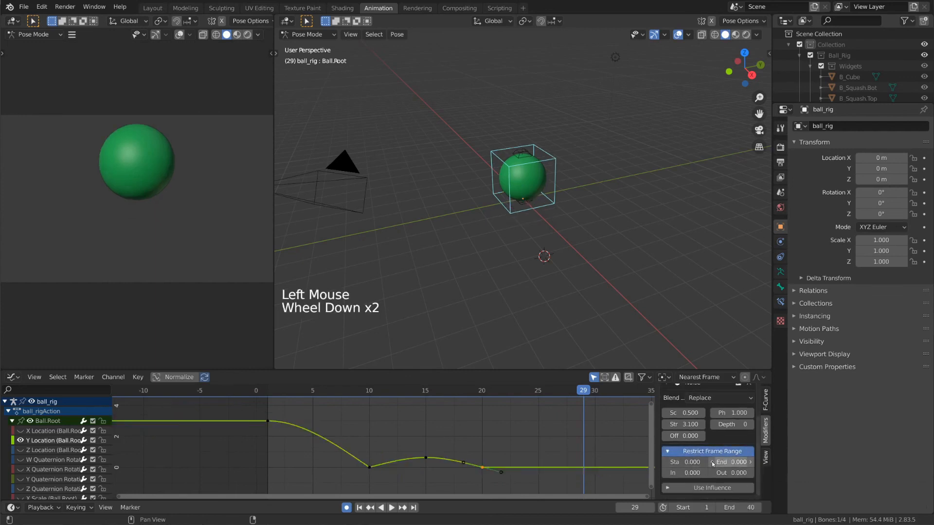
- Restrict the Noise modifier to frames 5.400 through 27.100 with a blend-in of 10.000, and preview the ball's motion up to frame 15
drag(713, 464, 819, 463)
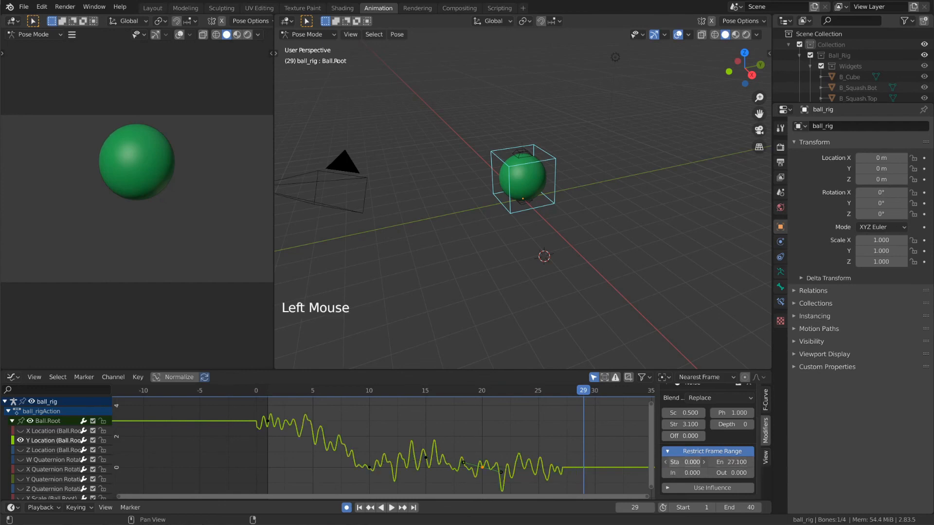
drag(686, 462, 715, 473)
click(684, 472)
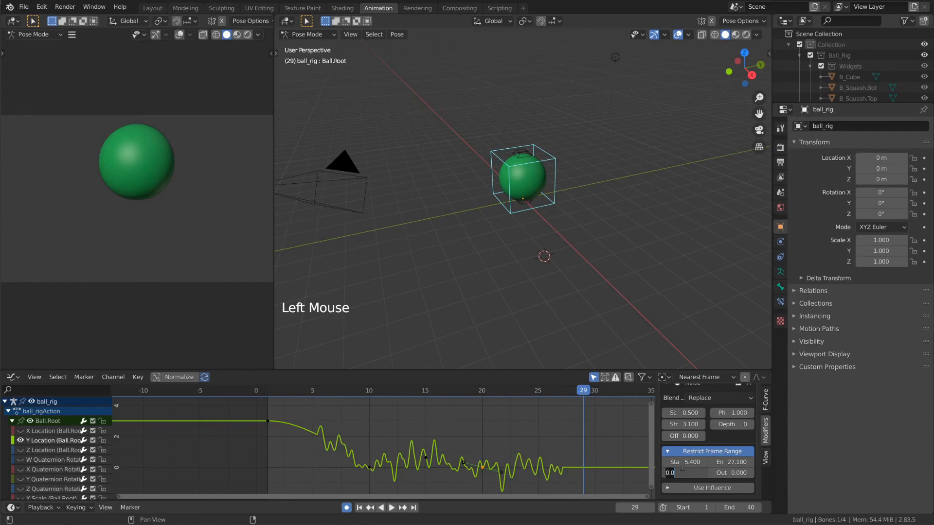
text(10)
key(Return)
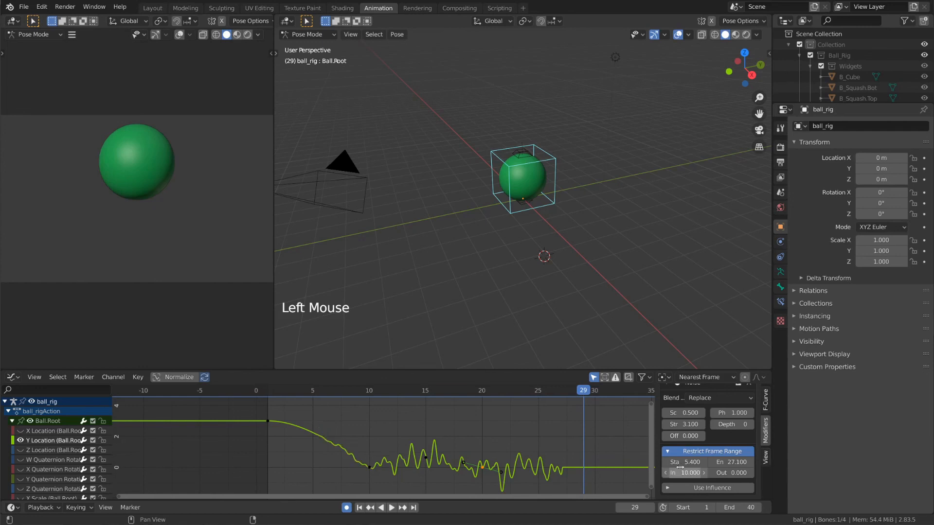
drag(314, 392, 424, 404)
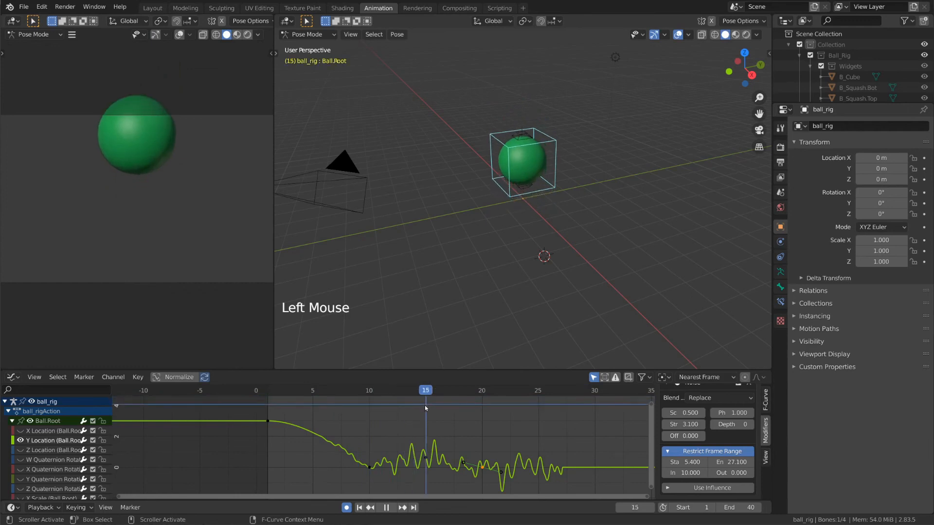
- Briefly enable Use Influence on the Noise modifier, switch it off again, and disable Restrict Frame Range
click(732, 488)
scroll(736, 444, down, 2)
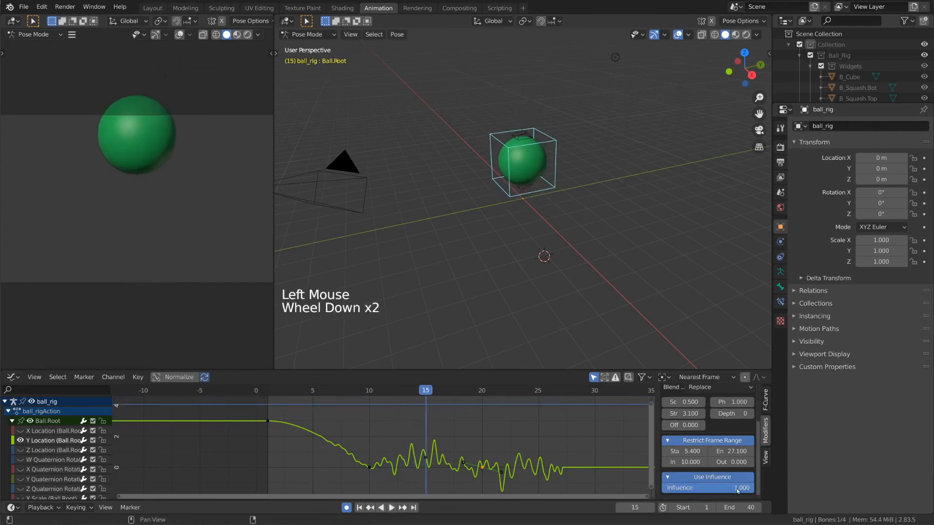
mouse_move(738, 491)
mouse_down()
mouse_move(671, 488)
mouse_move(752, 488)
mouse_move(739, 477)
mouse_up()
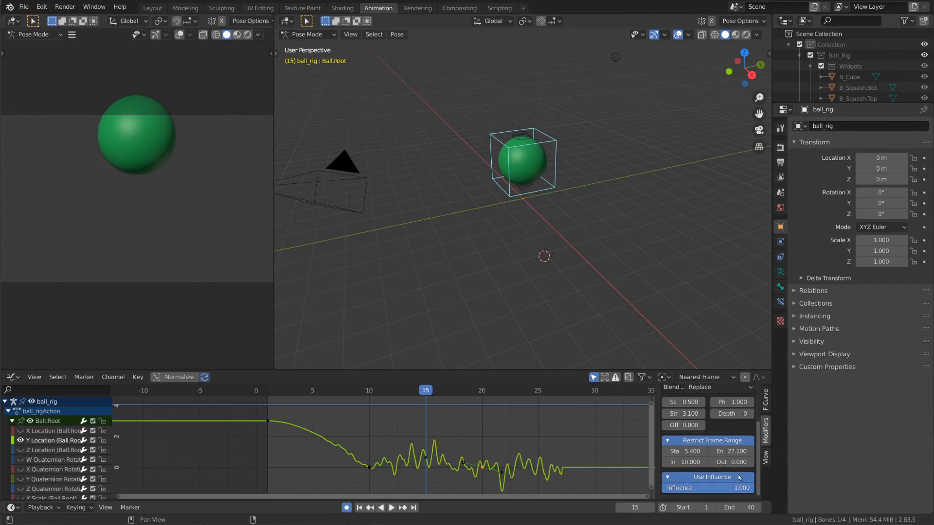
click(738, 477)
scroll(738, 481, up, 2)
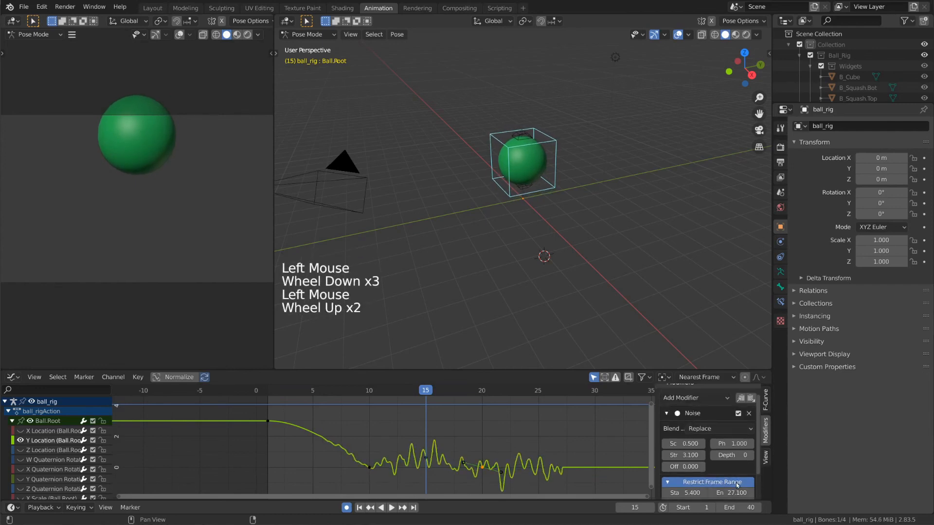
click(736, 483)
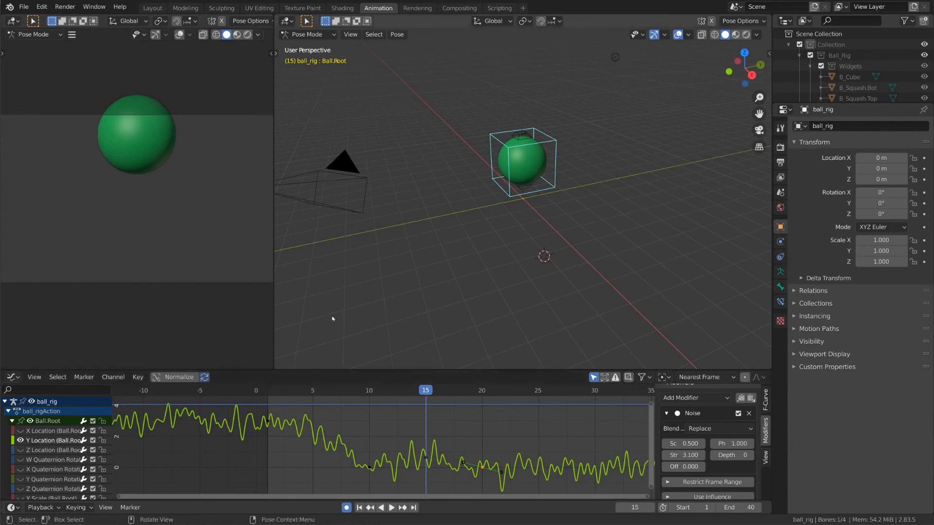
- During playback, test switching the Y Location and Ball.Root modifiers, as well as the Y Location channel itself, off and on
key(space)
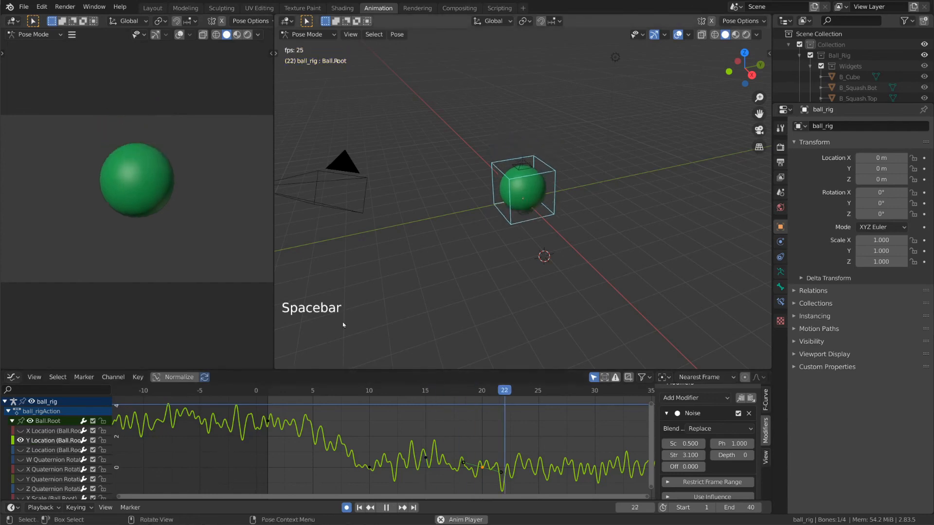
click(84, 440)
click(84, 440)
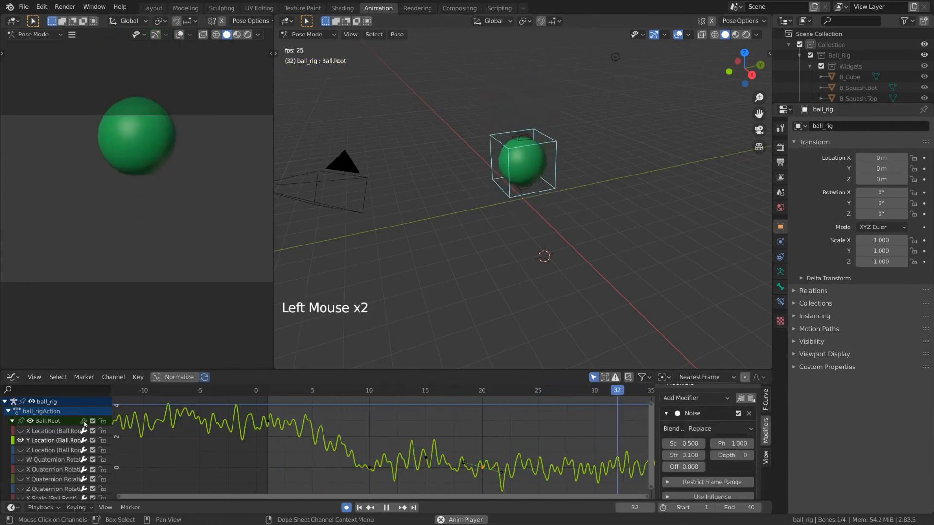
click(84, 423)
click(84, 422)
click(84, 422)
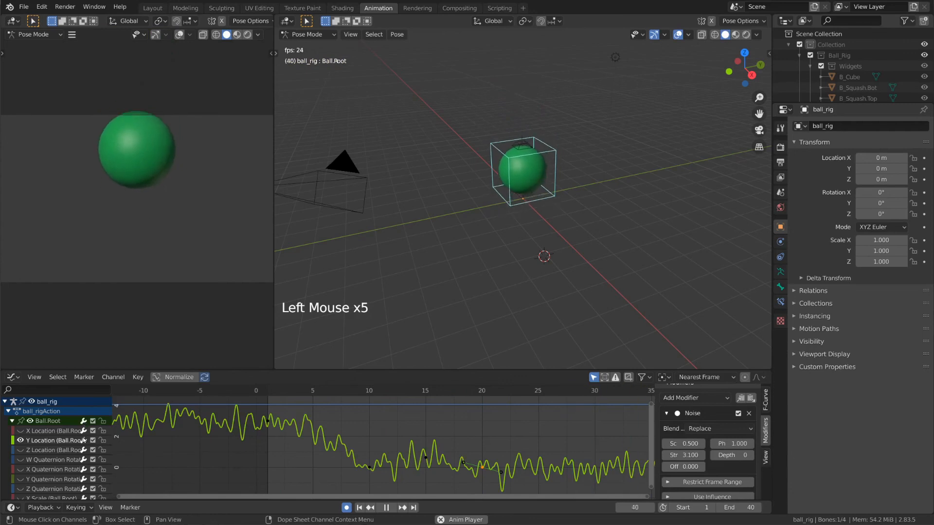
click(93, 441)
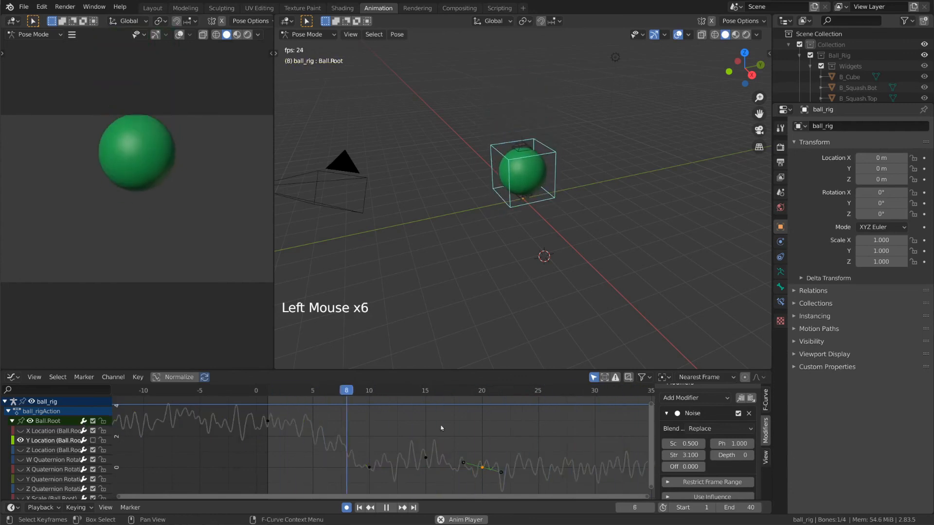
click(92, 441)
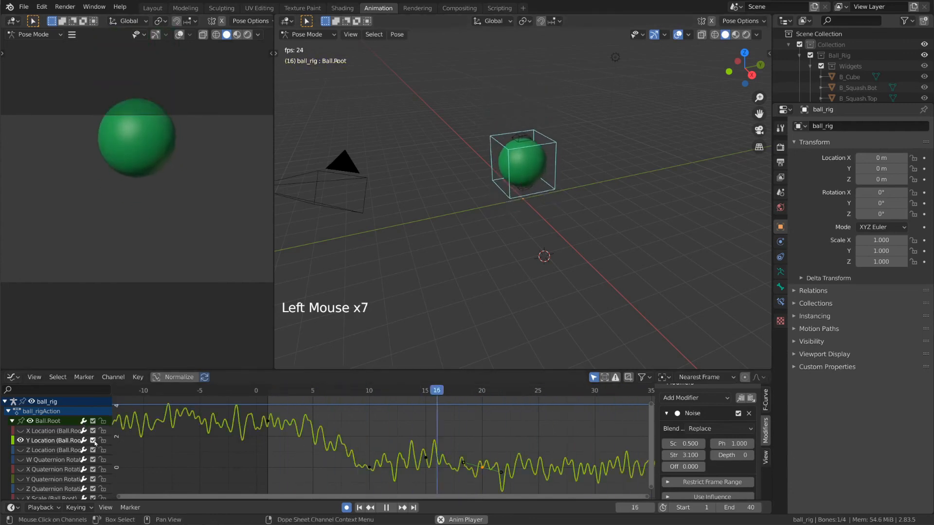
- Lock the Y Location curve, try to move and select its keyframes, and unlock the curve
click(103, 441)
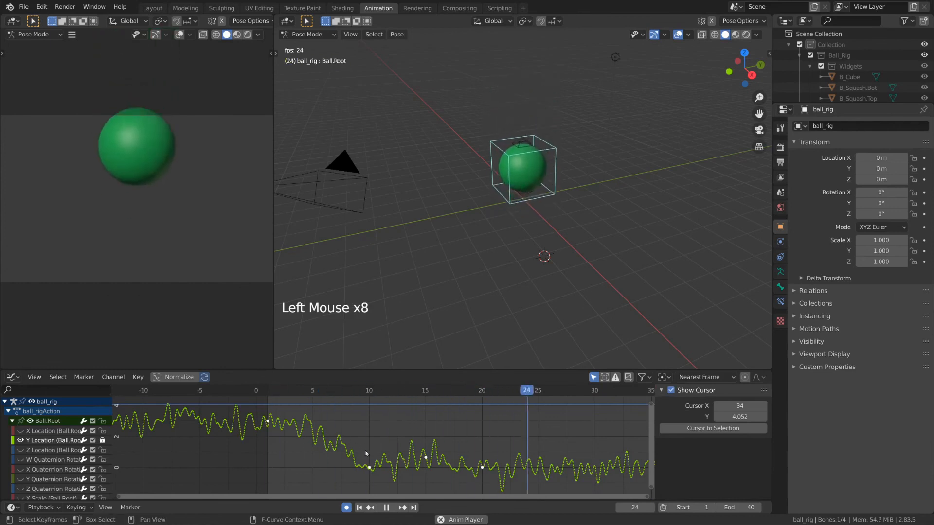
key(g)
key(g)
key(g)
key(g)
key(g)
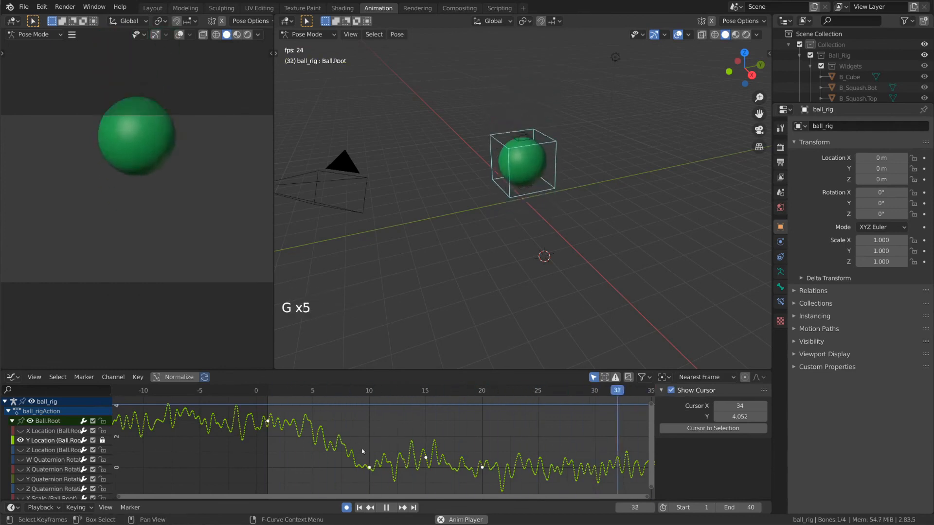
click(426, 458)
click(482, 468)
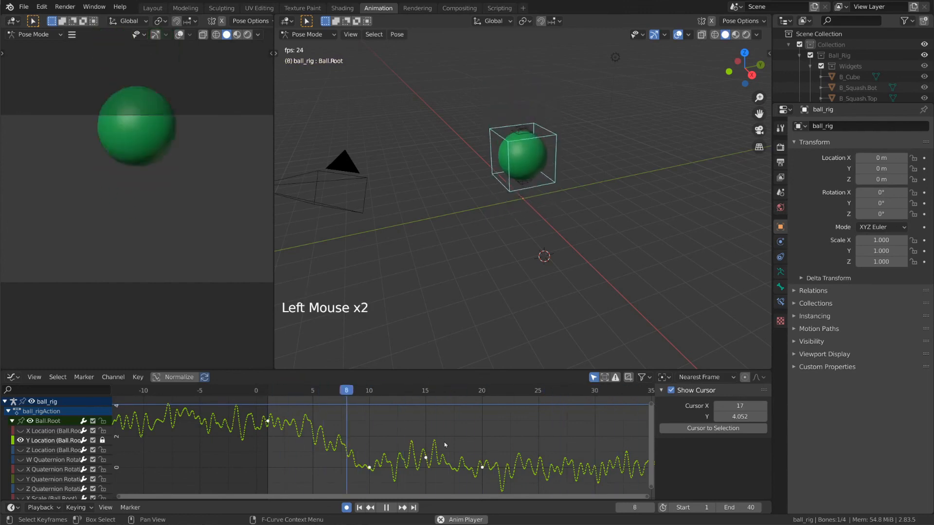
click(103, 440)
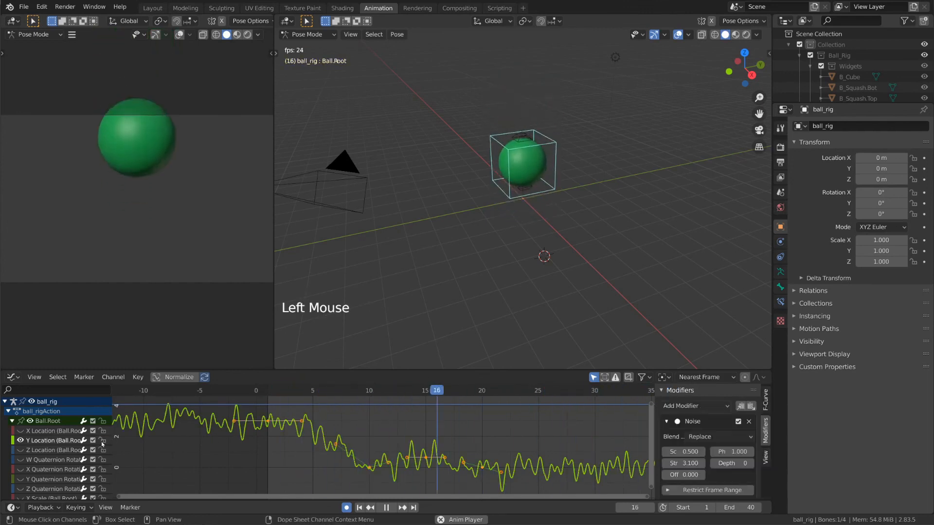